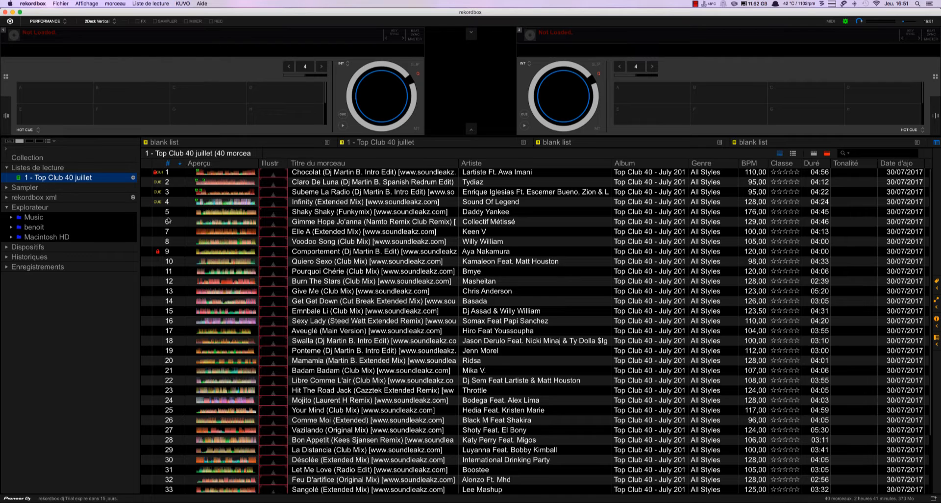
left_click(369, 206)
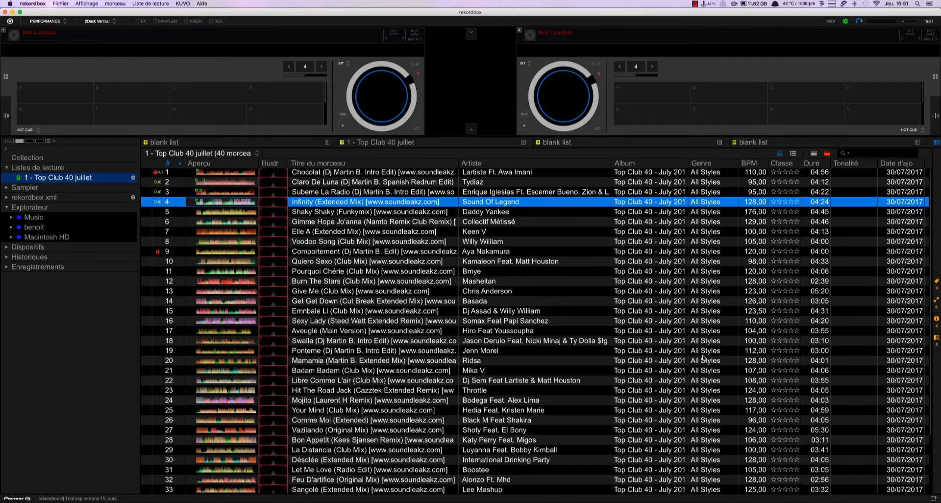
scroll(707, 245, "down", 1)
scroll(861, 175, "down", 1)
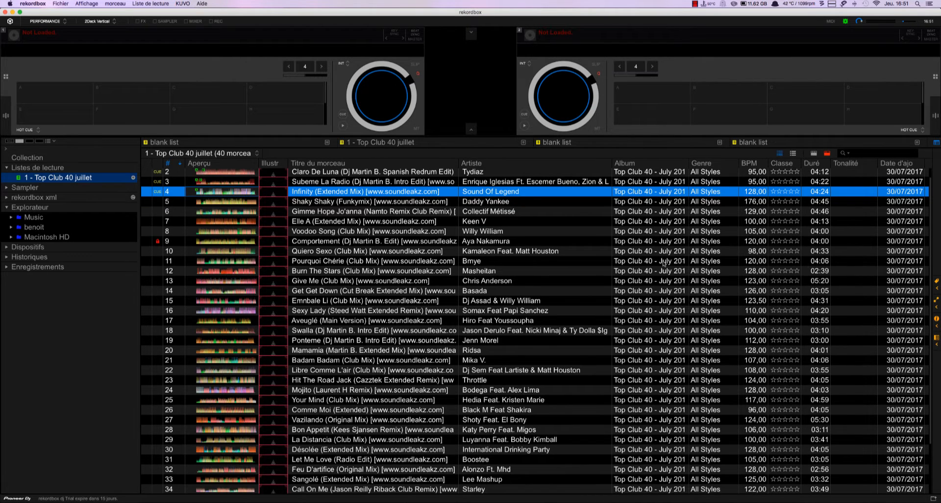
scroll(640, 263, "up", 1)
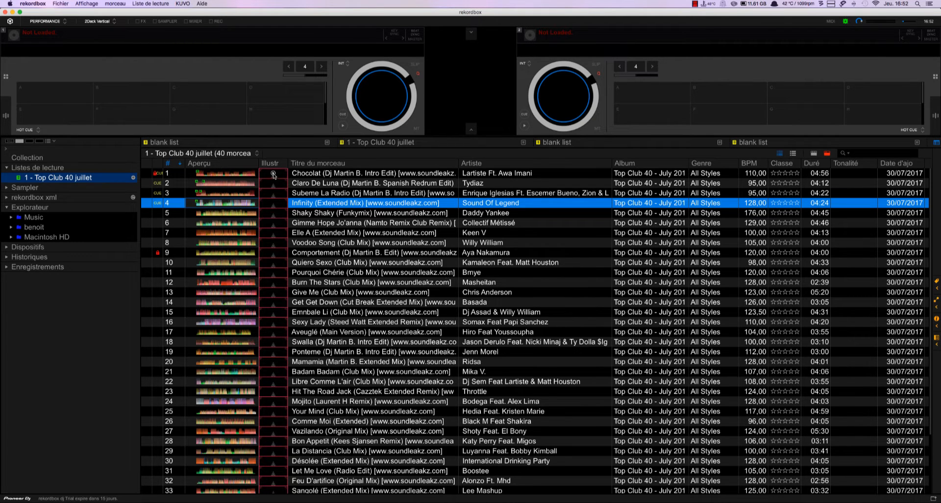
Load the track "Quiero Sexo (Club Mix)" from the Top Club 40 playlist onto the first deck
mouse_move(263, 294)
left_click_drag(345, 263, 367, 107)
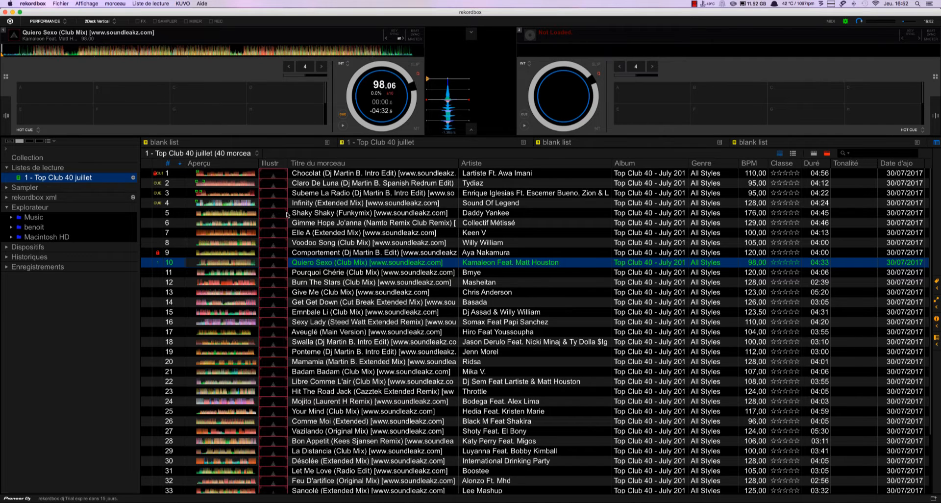
left_click(267, 261)
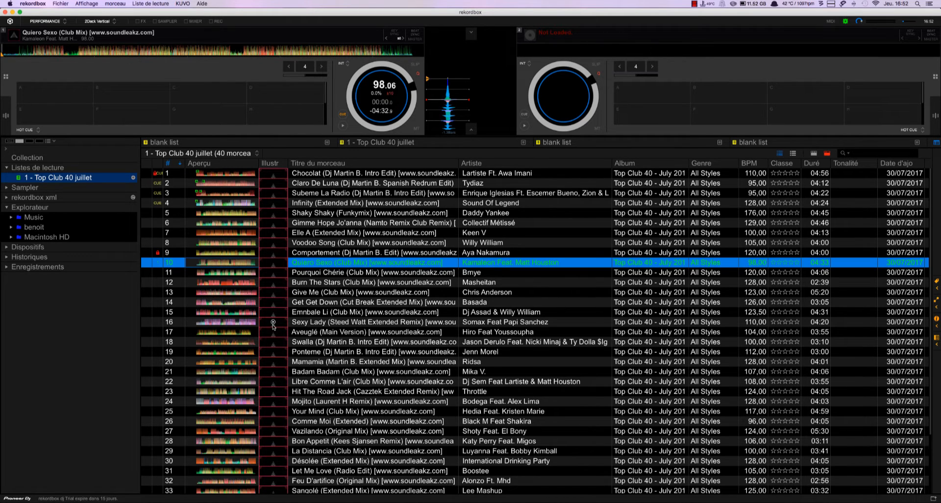
left_click(382, 330)
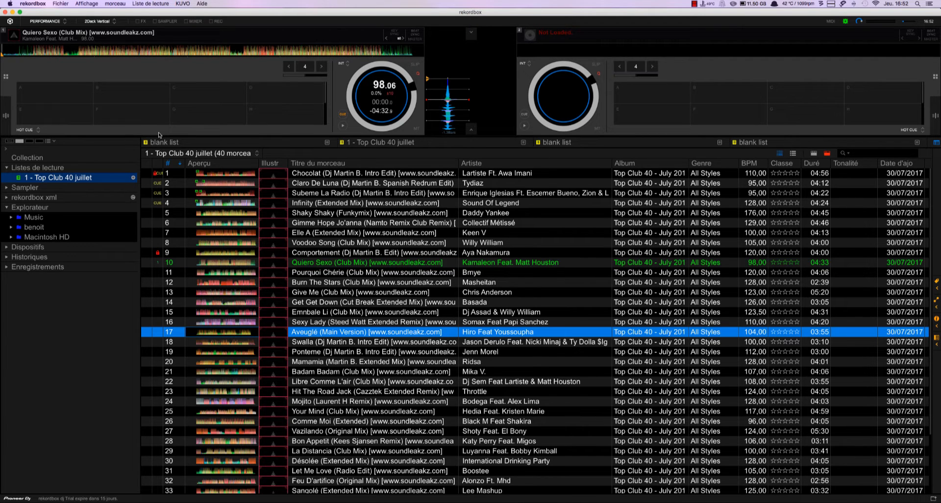
Close the rekordbox window and open the "a preparer" folder from the desktop in Finder
left_click(5, 12)
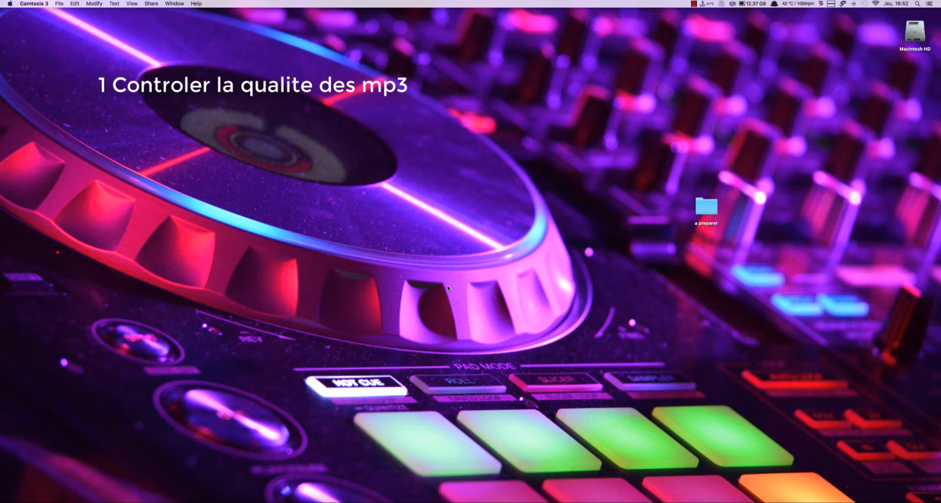
double_click(706, 207)
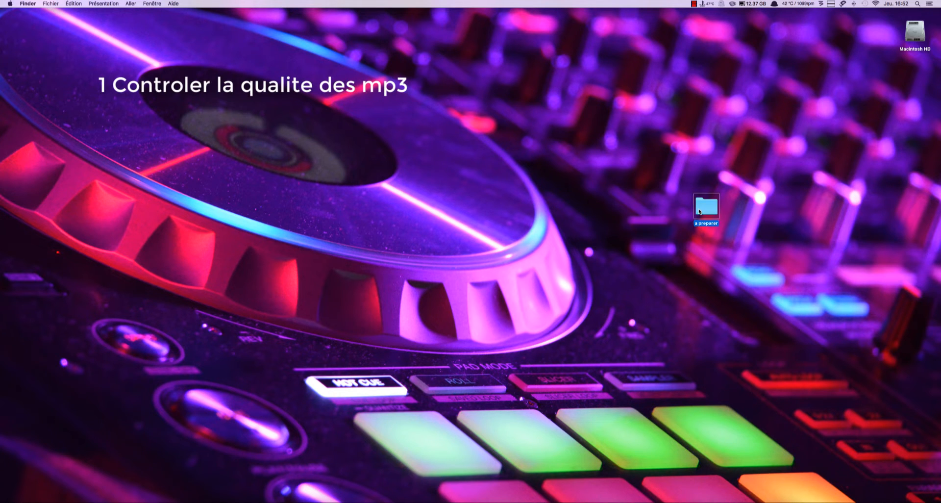
left_click_drag(403, 56, 566, 40)
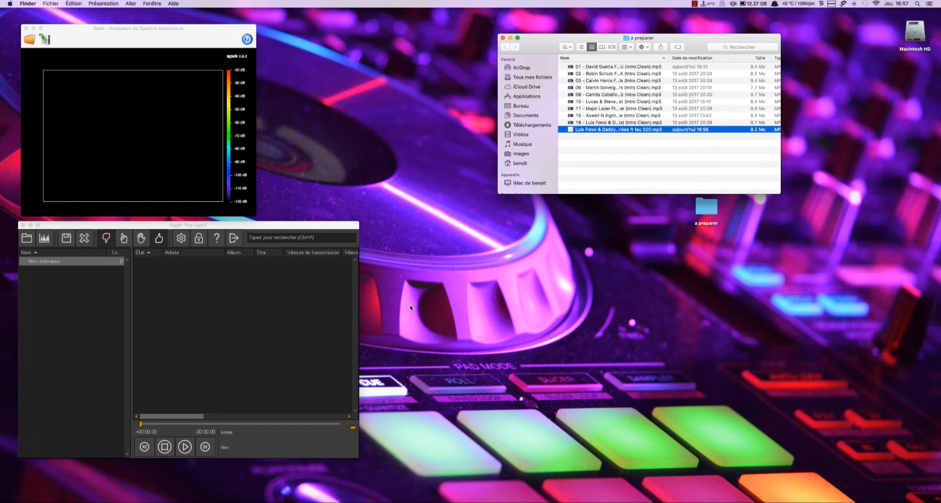
left_click(94, 53)
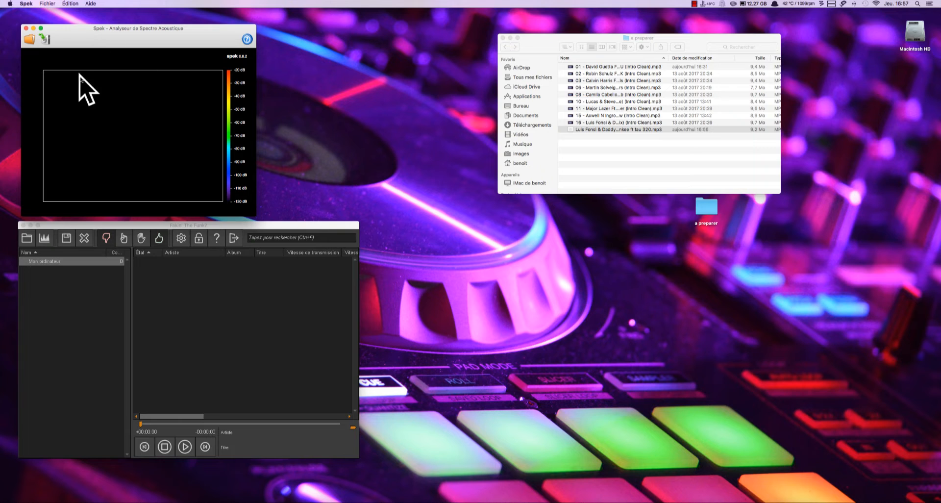
left_click(75, 227)
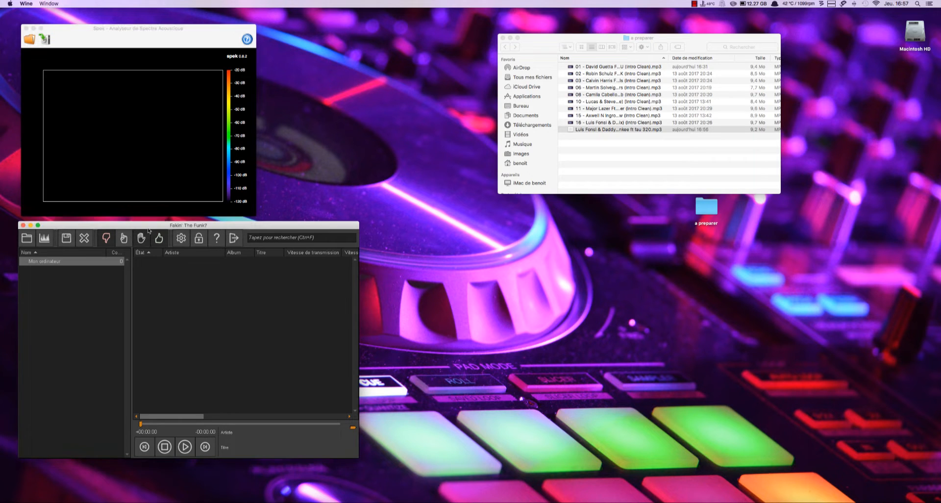
left_click(133, 34)
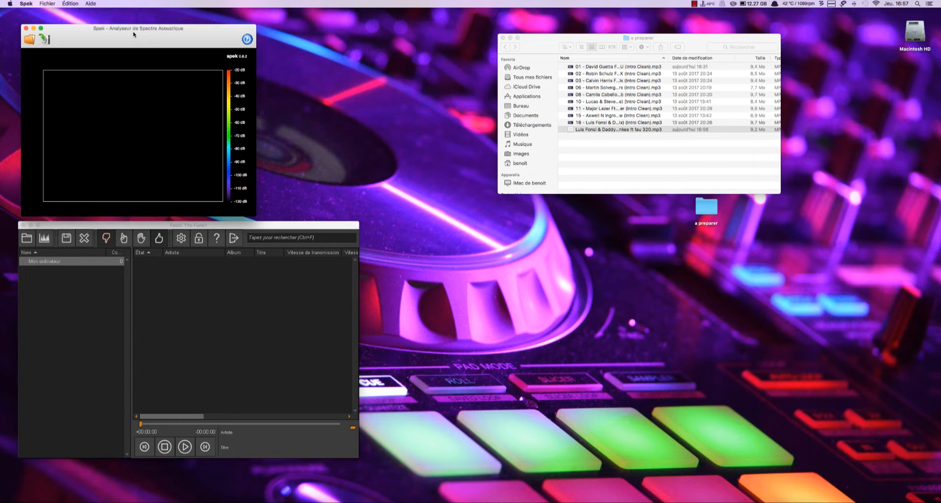
Display in Spek the frequency spectrum of track 01 by David Guetta, followed by track 02 by Robin Schulz
left_click(608, 68)
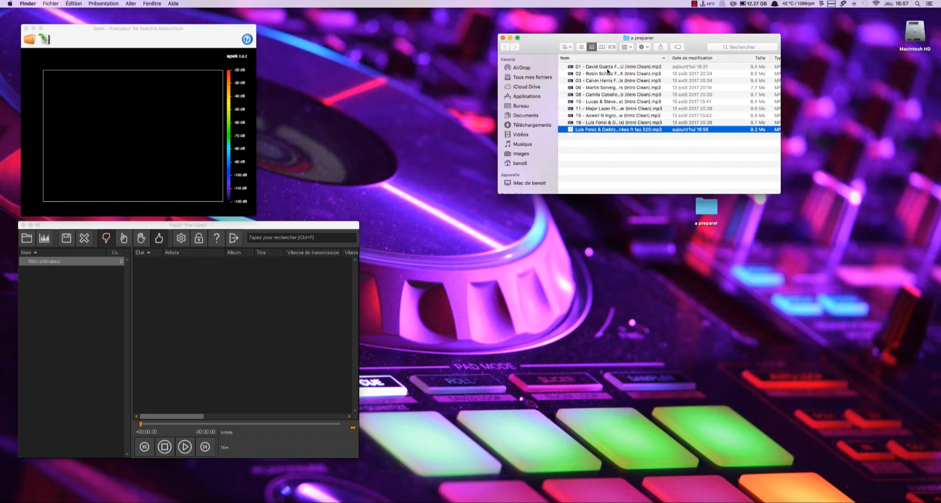
left_click_drag(607, 69, 163, 135)
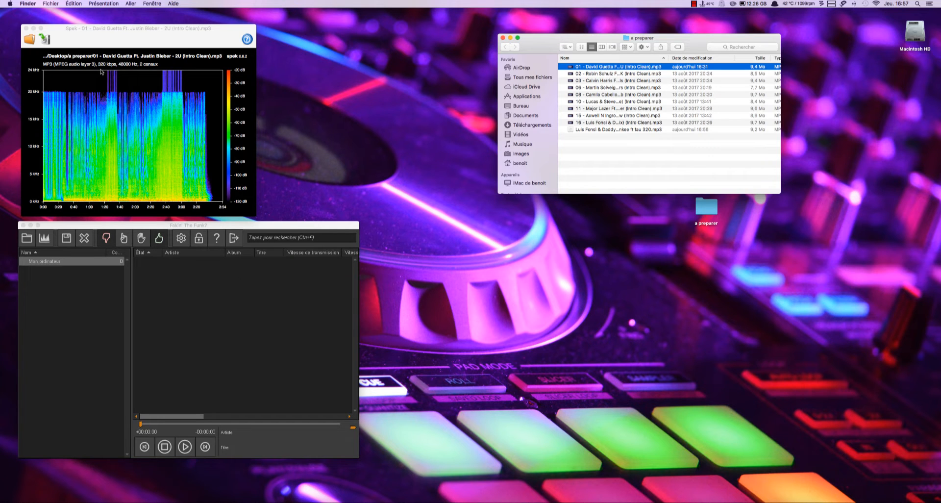
left_click_drag(587, 74, 147, 133)
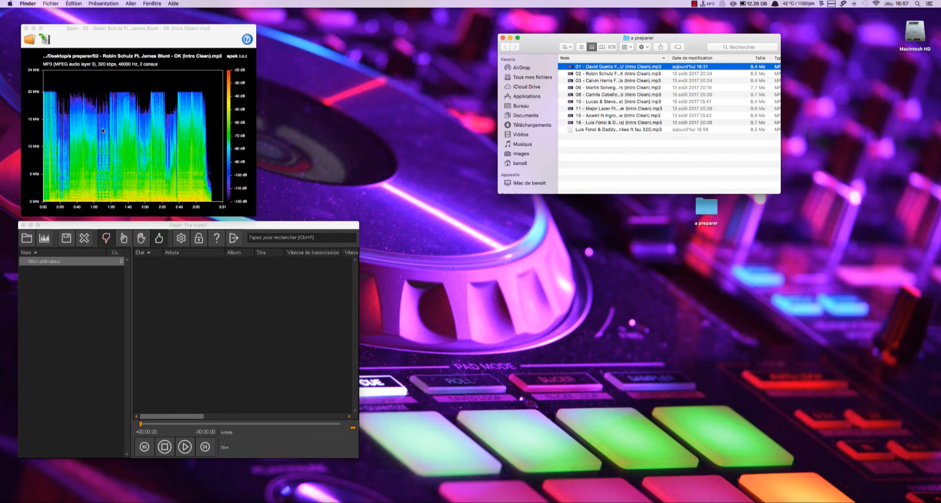
View the spectrum of "Luis Fonsi & Daddy Yankee ft fau 320.mp3" in Spek and play the file briefly to check its stated bitrate
left_click(600, 131)
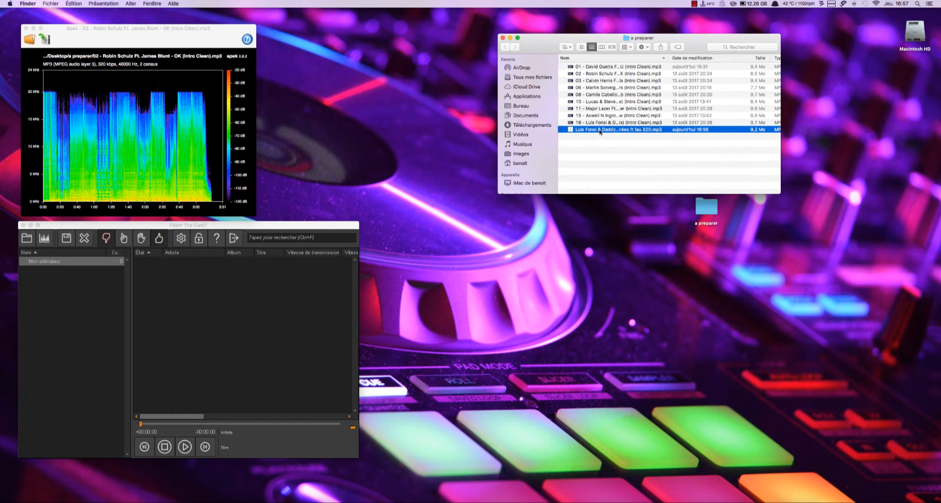
left_click_drag(600, 131, 140, 145)
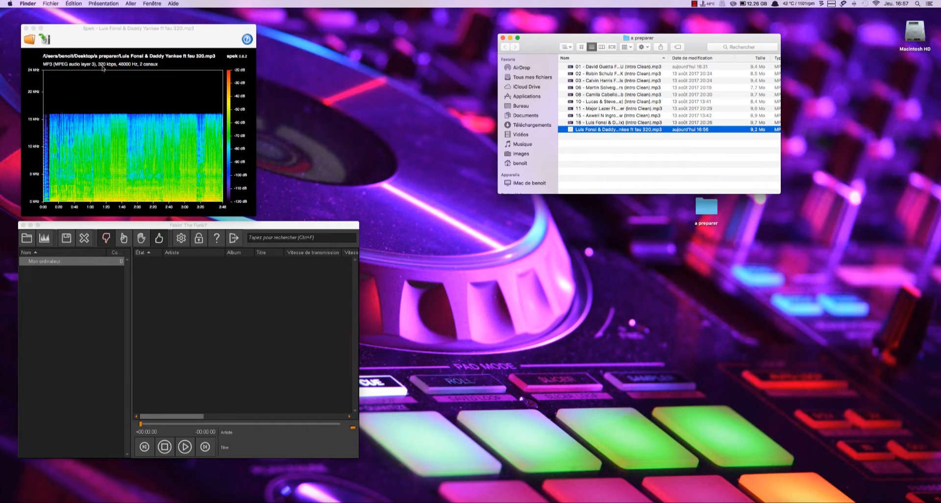
double_click(635, 130)
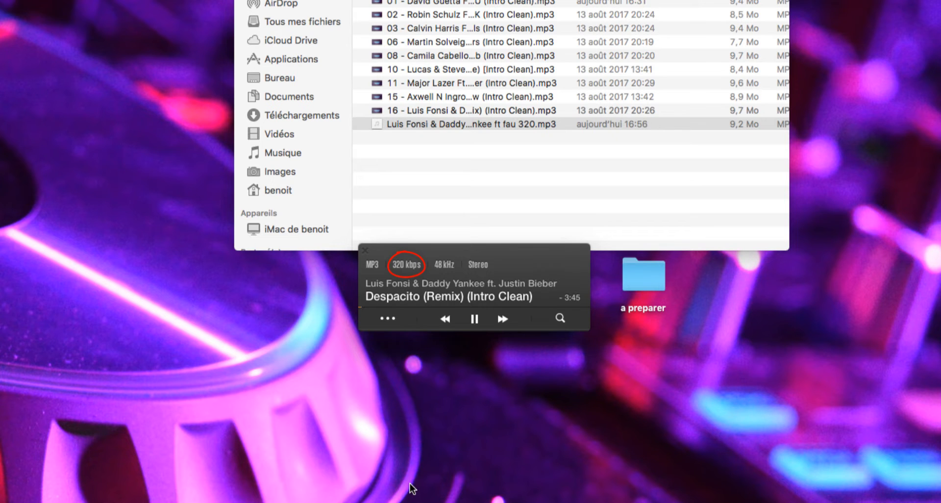
left_click(363, 248)
Compare in Spek the spectra of "Luis Fonsi & Daddy Yankee ft fau 320.mp3" and the track 16 version of Despacito
left_click_drag(490, 129, 126, 144)
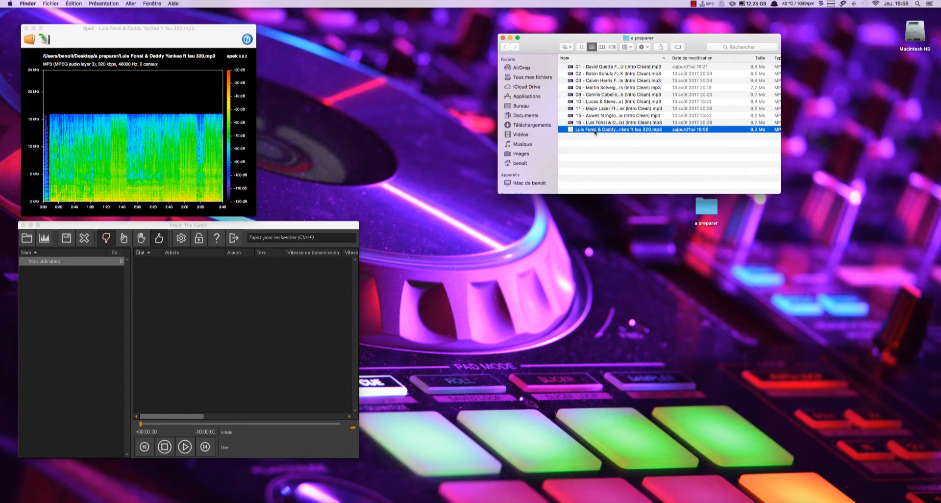
left_click_drag(595, 132, 143, 144)
left_click(597, 123)
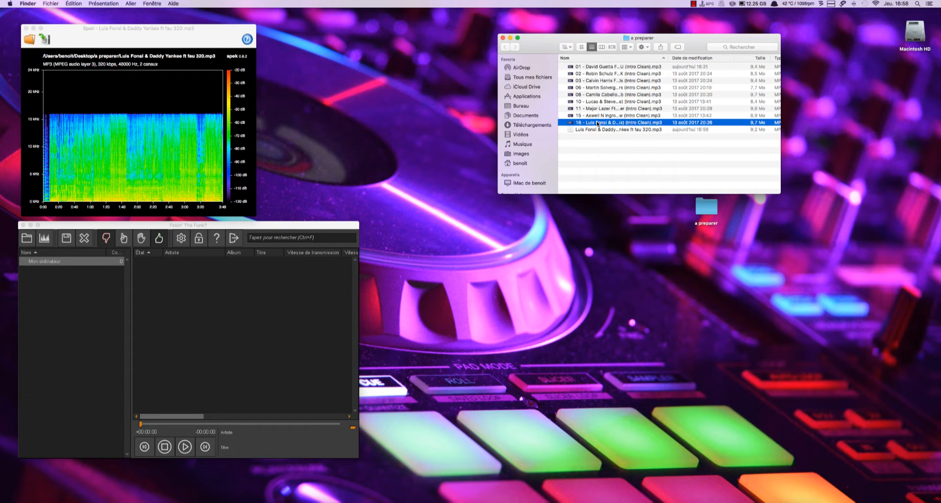
left_click_drag(597, 123, 168, 156)
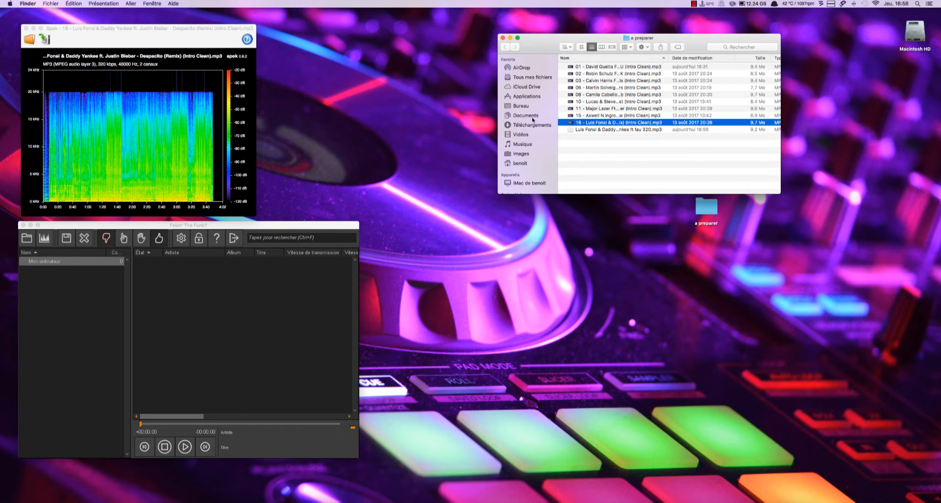
left_click(601, 129)
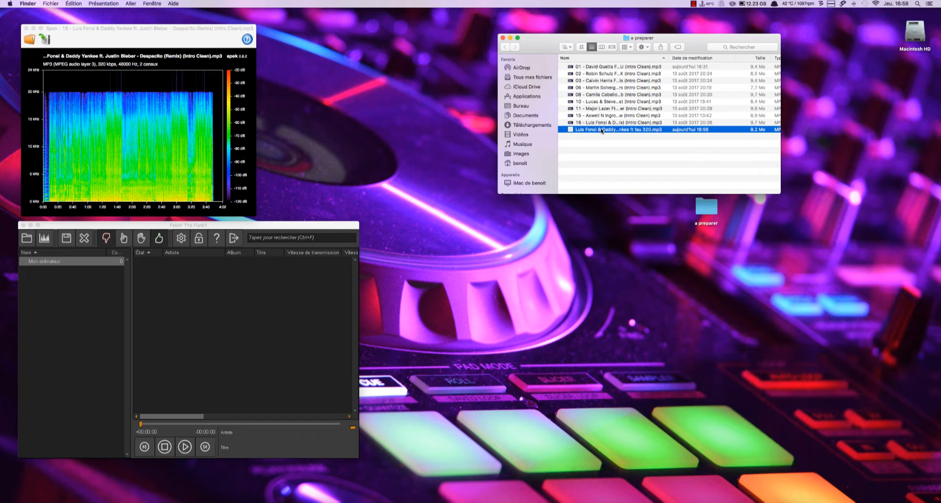
mouse_move(602, 130)
left_mouse_down()
mouse_move(185, 160)
mouse_move(138, 151)
left_mouse_up()
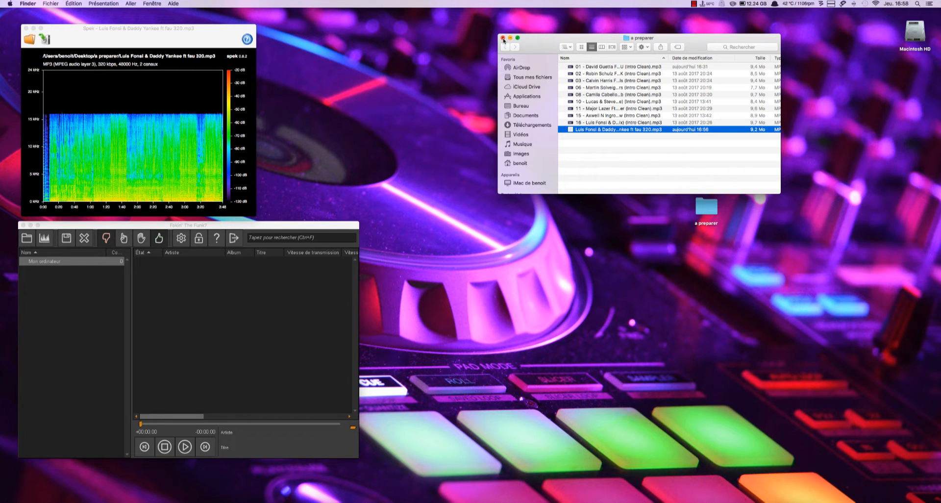
Close the Finder window, analyse the whole "a preparer" folder in Fakin' The Funk? and dismiss the analysis summary
left_click(88, 34)
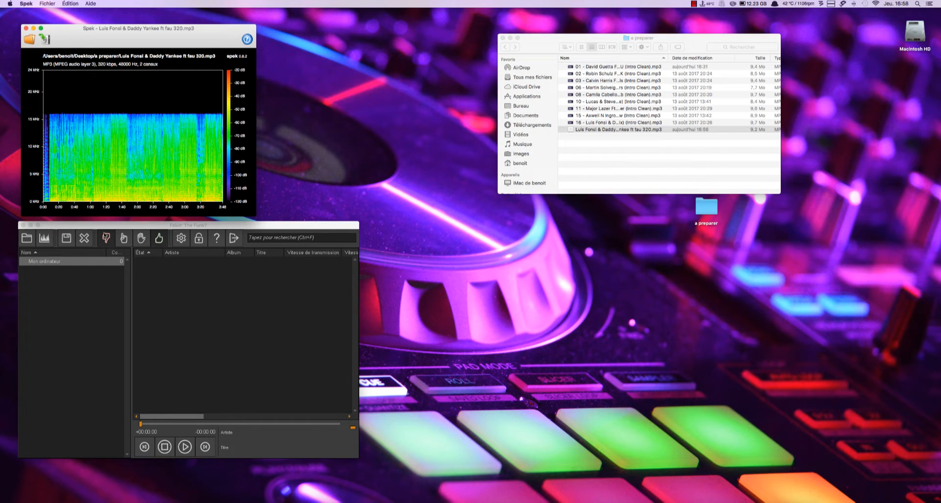
left_click(104, 233)
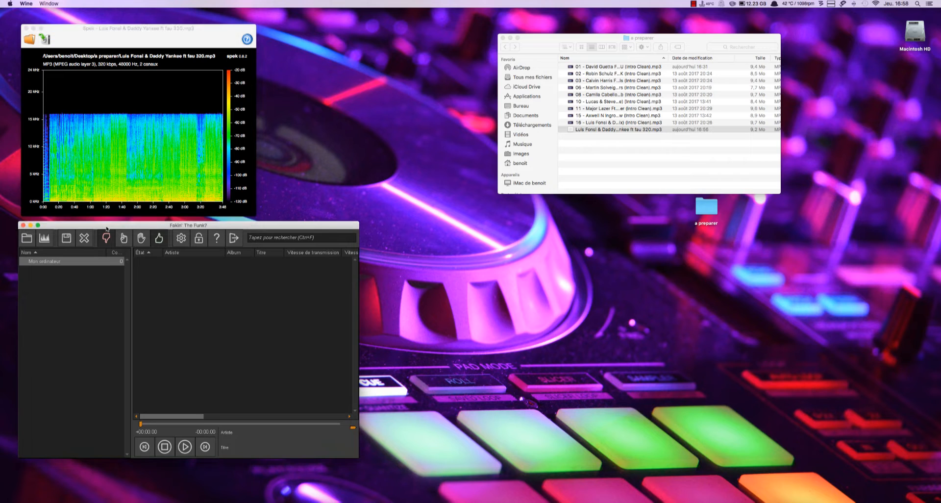
left_click(503, 38)
left_click_drag(705, 210, 67, 388)
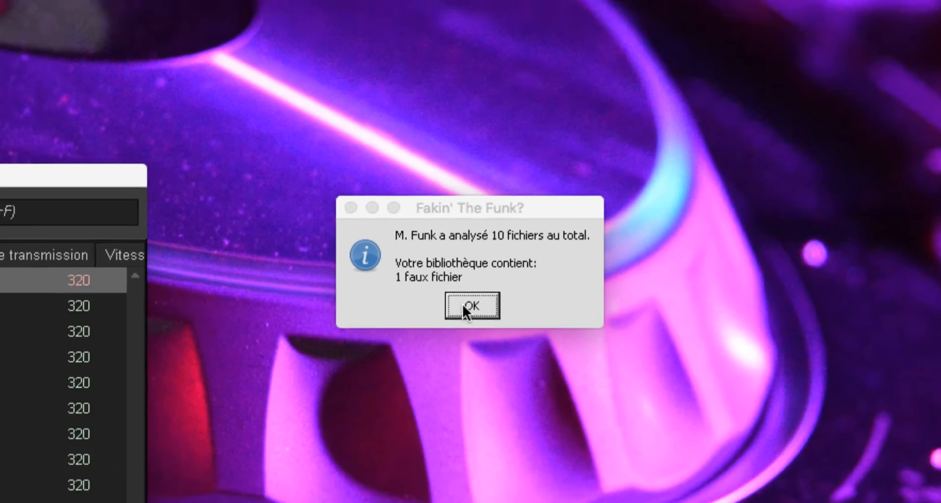
left_click(472, 316)
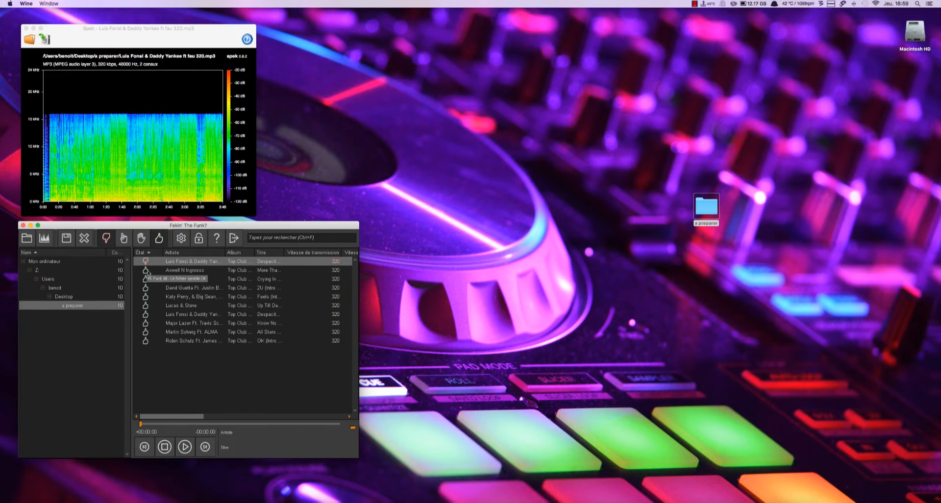
Check the stated and real bitrates of "Luis Fonsi & Daddy Yankee ft fau 320.mp3", view its frequency spectrum and close the spectrum window
left_click_drag(186, 416, 218, 416)
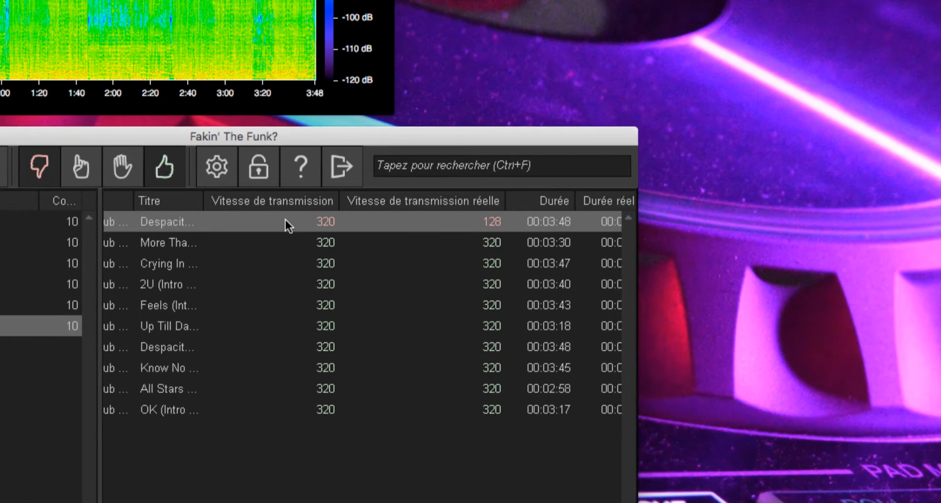
mouse_move(285, 220)
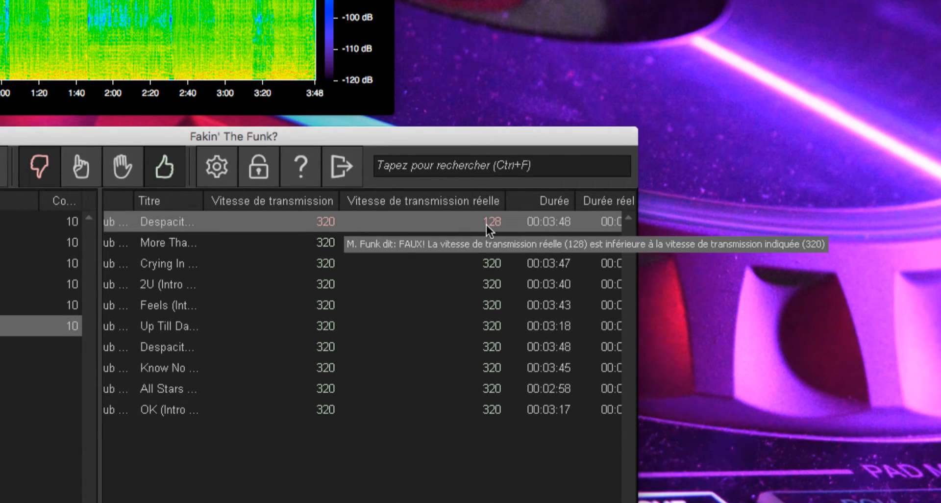
scroll(362, 313, "left", 5)
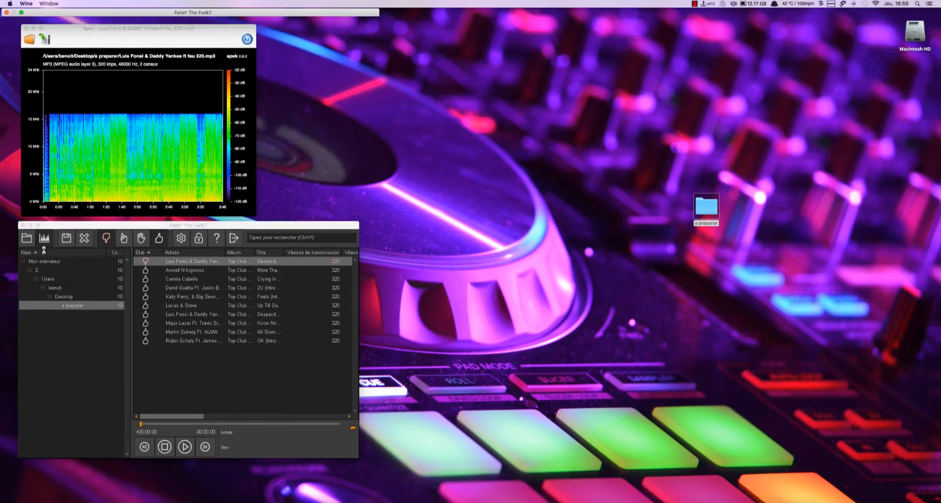
left_click(43, 239)
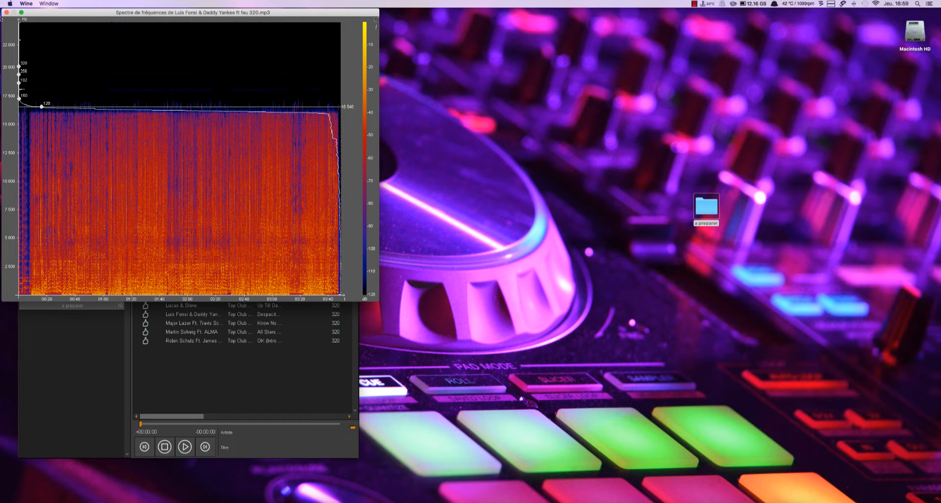
left_click(6, 12)
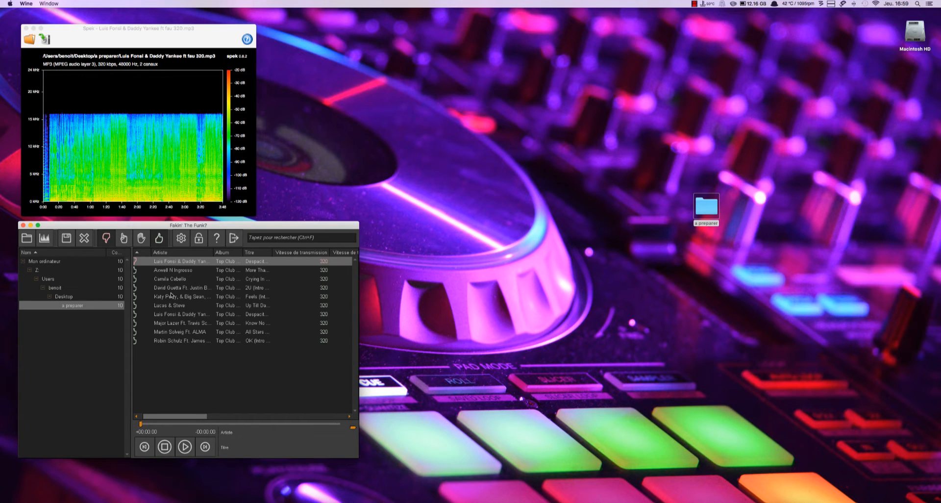
View the frequency spectrum of the track 16 Despacito (Remix) file, close it and reselect the first Luis Fonsi file in the list
left_click(174, 316)
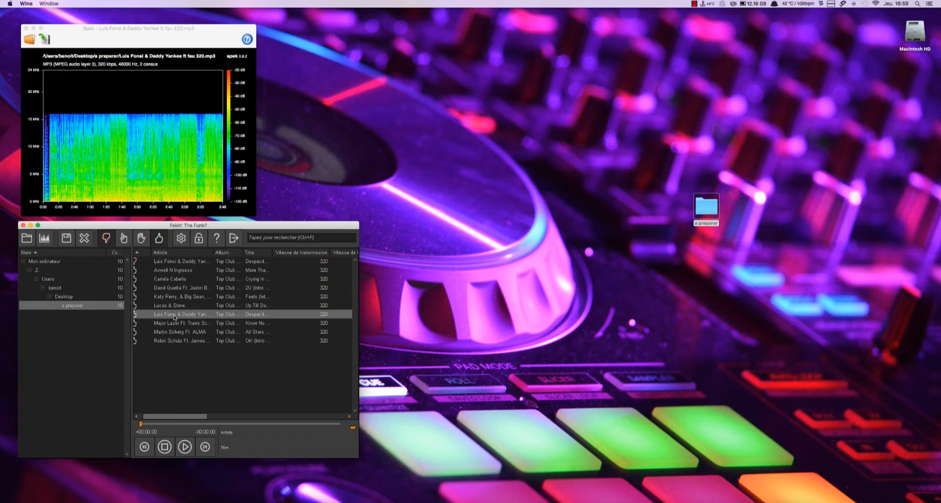
left_click(44, 238)
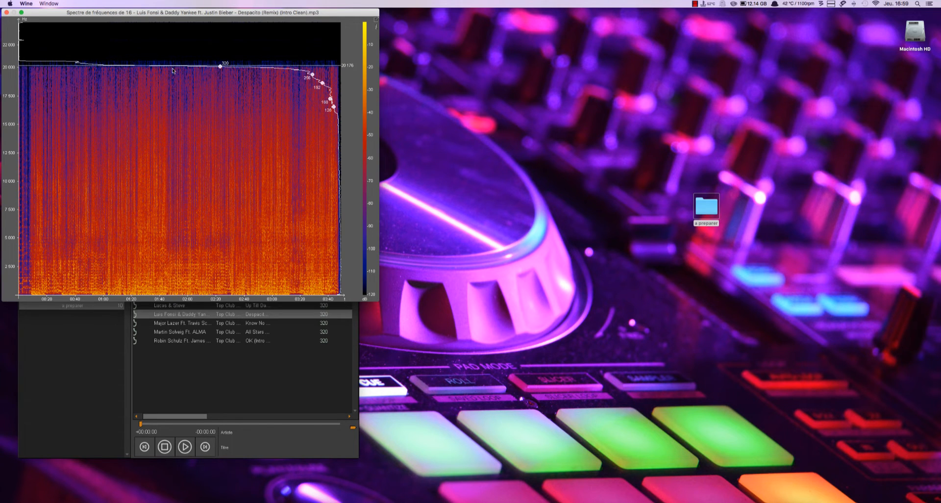
left_click(7, 12)
left_click(185, 264)
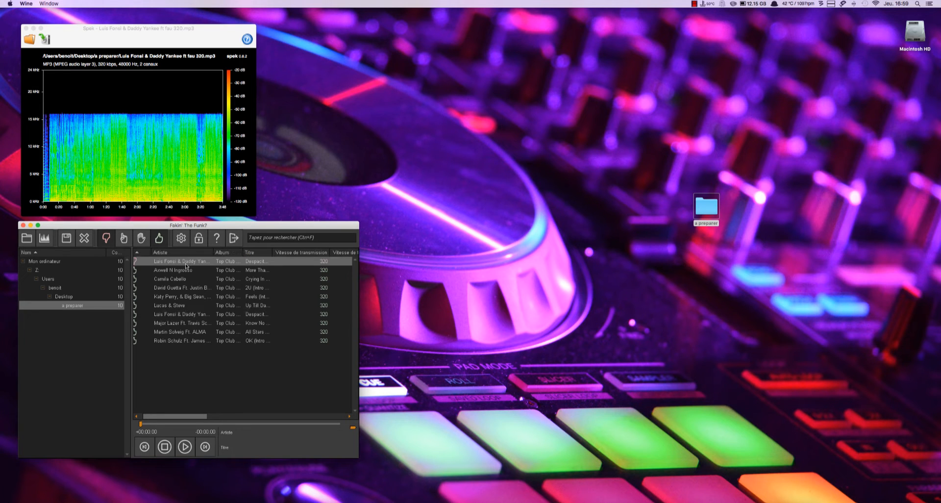
Open the "a preparer" folder and view in Spek the spectrum of "Luis Fonsi & Daddy Yankee ft fau 320.mp3", followed by that of track 16
double_click(707, 207)
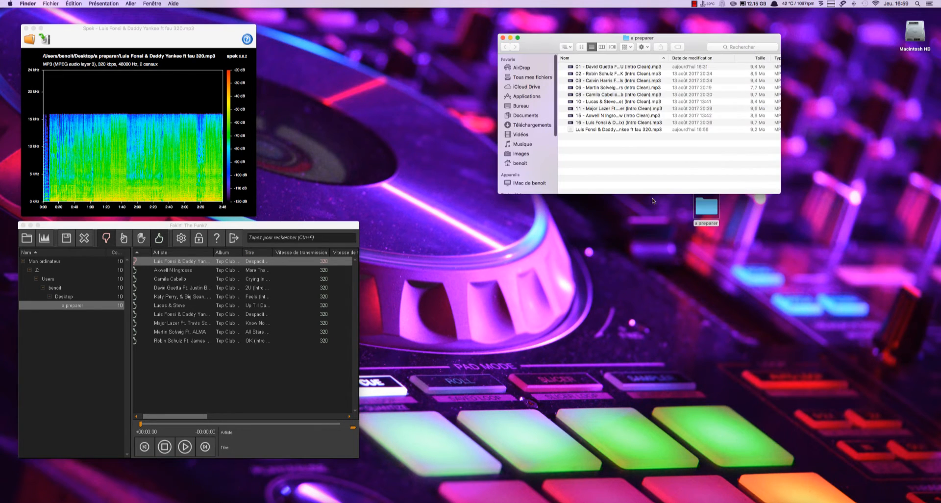
left_click_drag(606, 130, 148, 167)
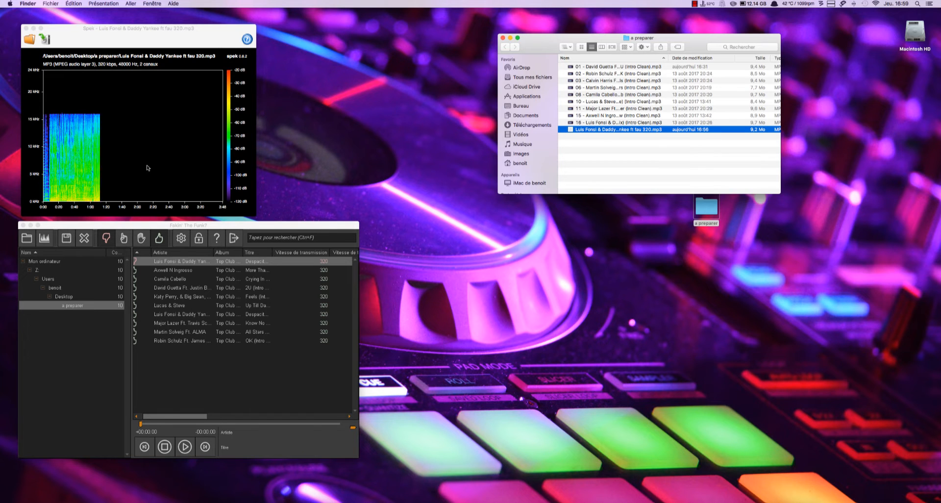
left_click(630, 124)
double_click(631, 124)
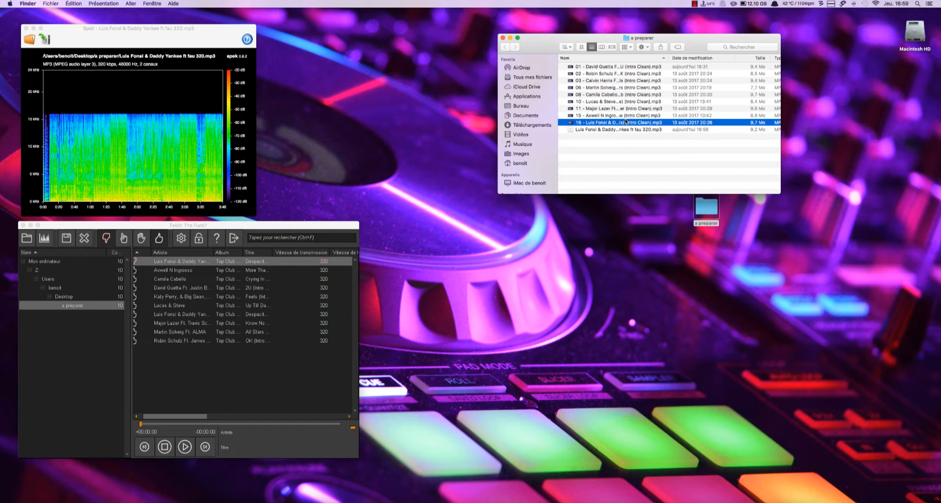
left_click_drag(623, 123, 185, 138)
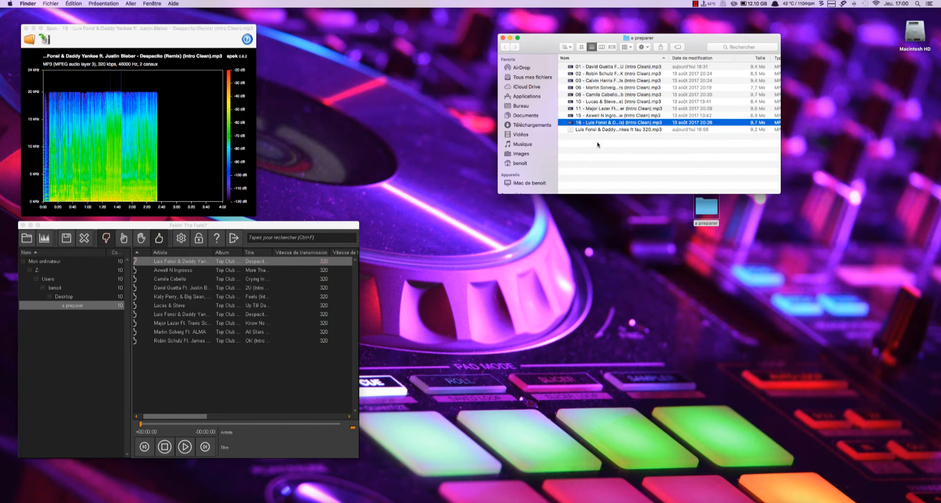
Move "Luis Fonsi & Daddy Yankee ft fau 320.mp3" to the trash and close the Finder, Spek and Fakin' The Funk? windows
left_click(616, 130)
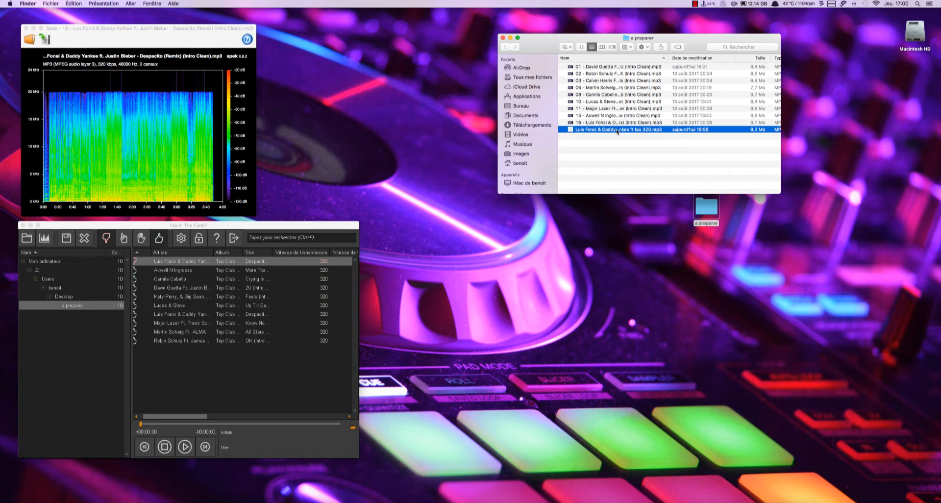
key("super+BackSpace")
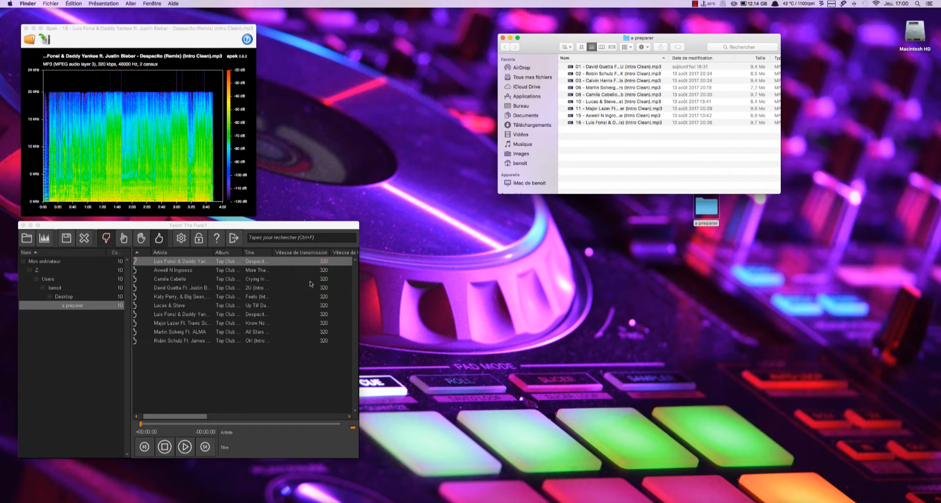
left_click_drag(301, 228, 320, 228)
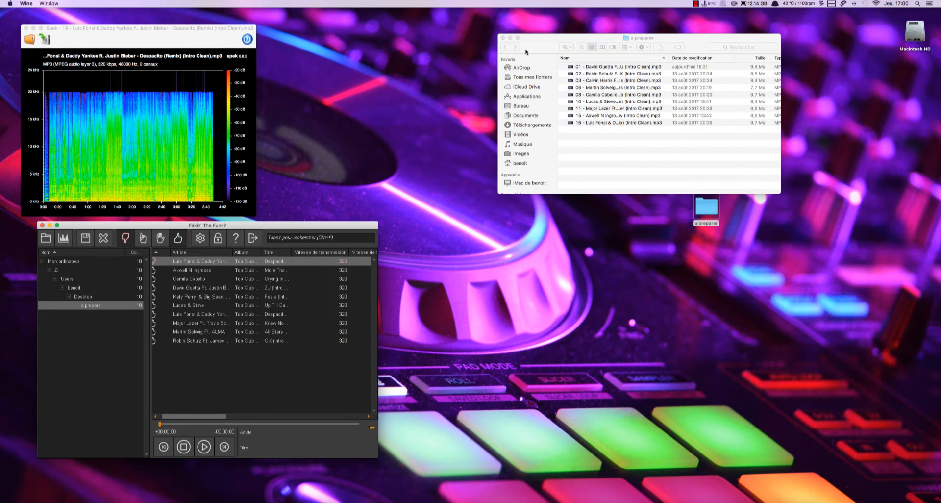
left_click(502, 37)
left_click(26, 29)
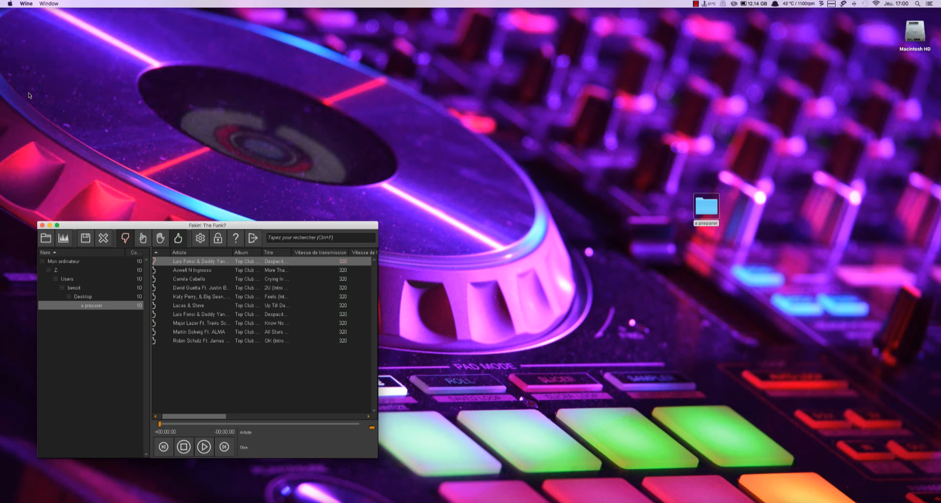
left_click(42, 225)
left_click(658, 239)
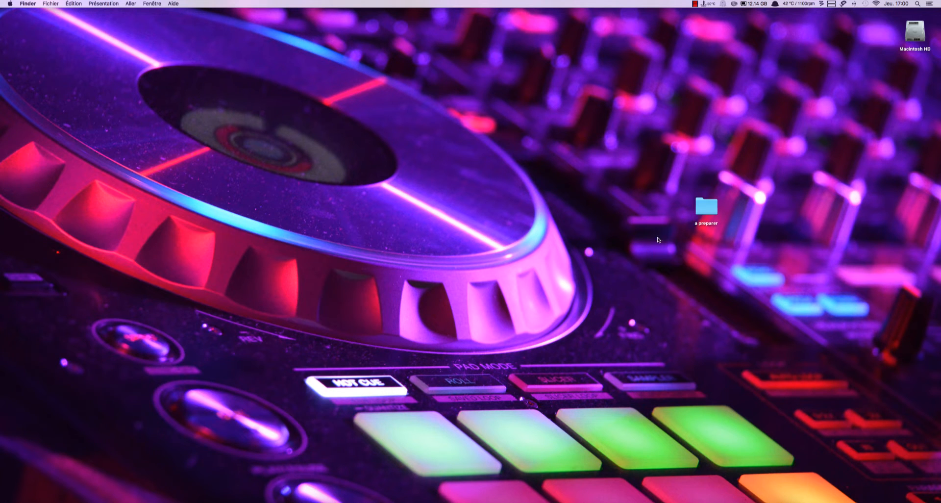
Open the "a preparer" folder and load track 01, David Guetta Ft. Justin Bieber - 2U (Intro Clean), into WavePad
left_click(705, 208)
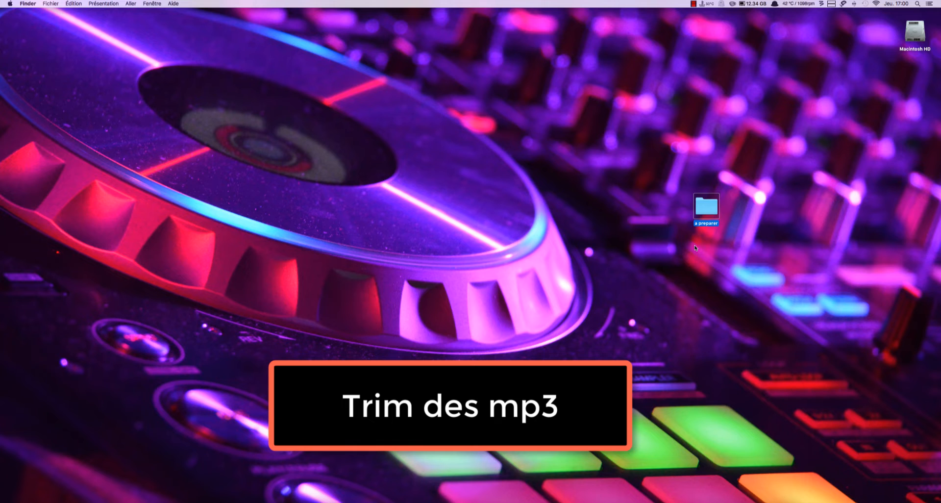
double_click(704, 211)
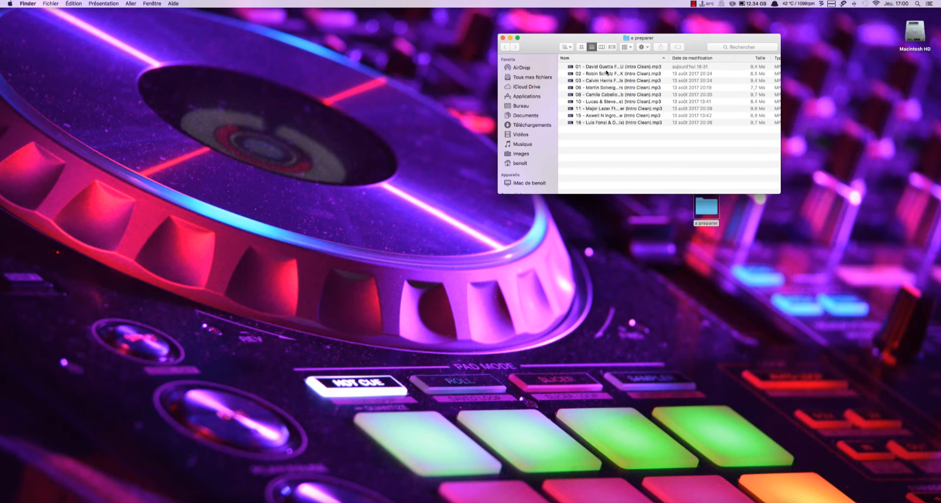
left_click_drag(609, 69, 479, 499)
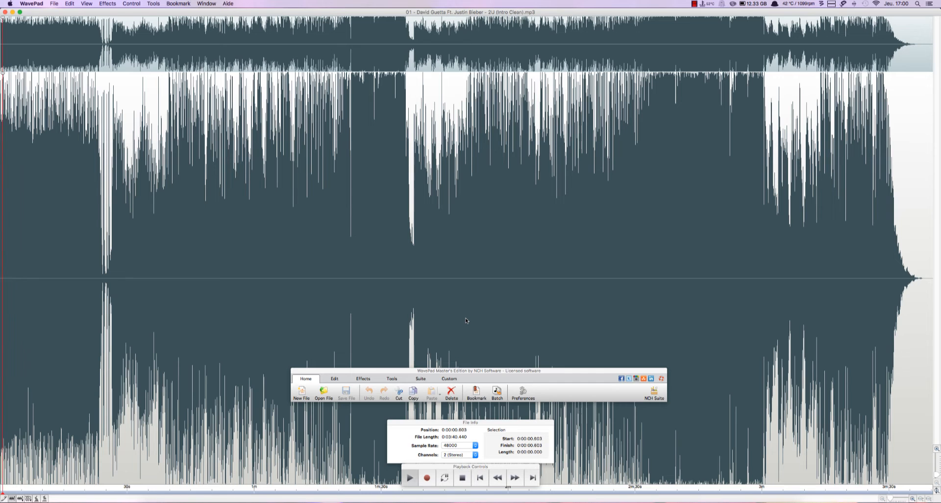
Examine the silence at the end of track 01's waveform and play the track's final seconds
key("space")
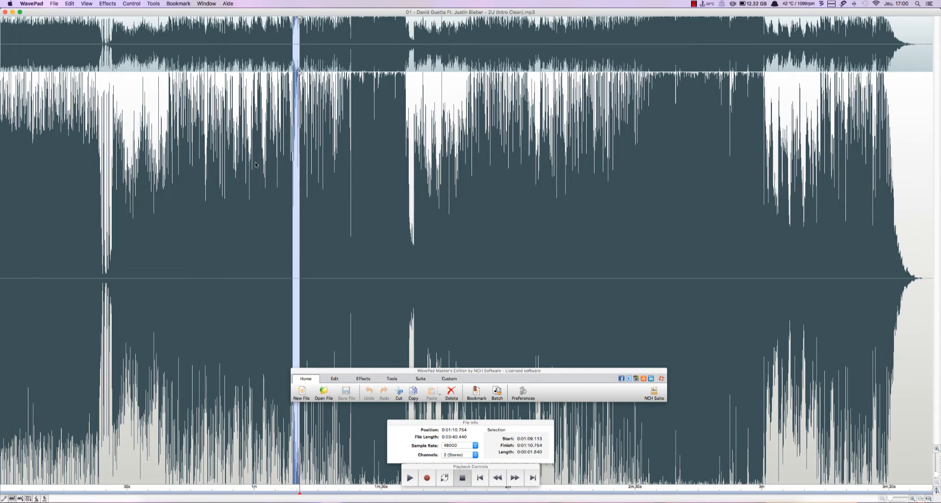
left_click(401, 228)
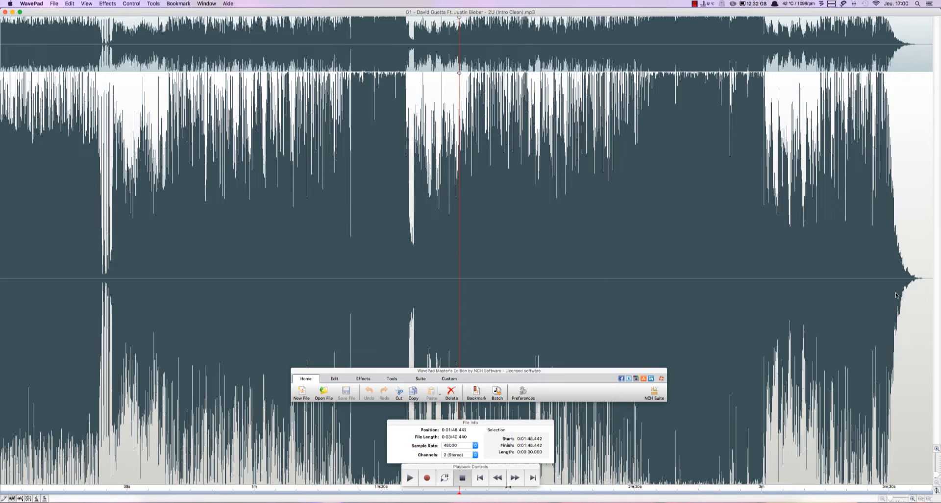
left_click_drag(914, 284, 932, 285)
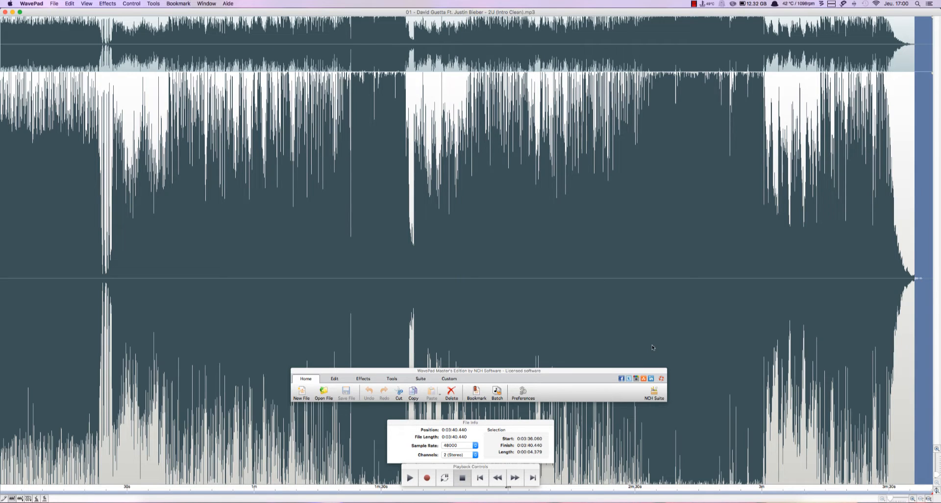
left_click(908, 281)
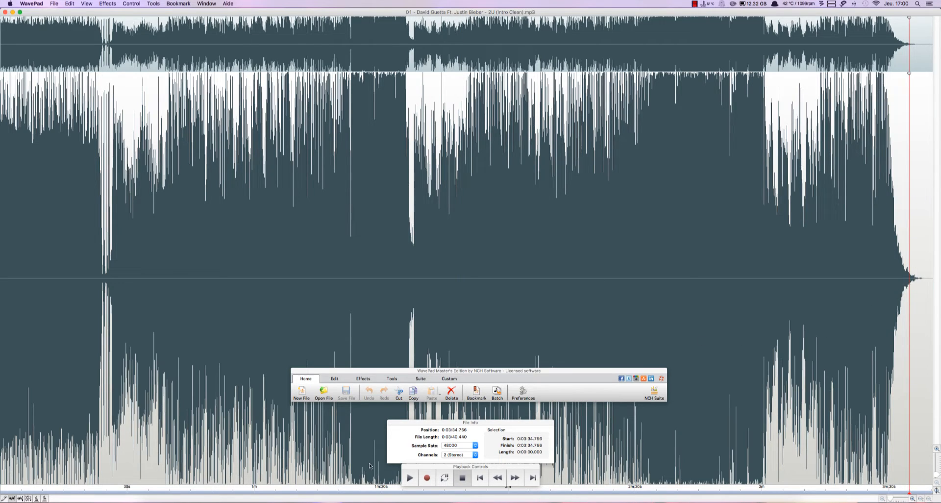
key("space")
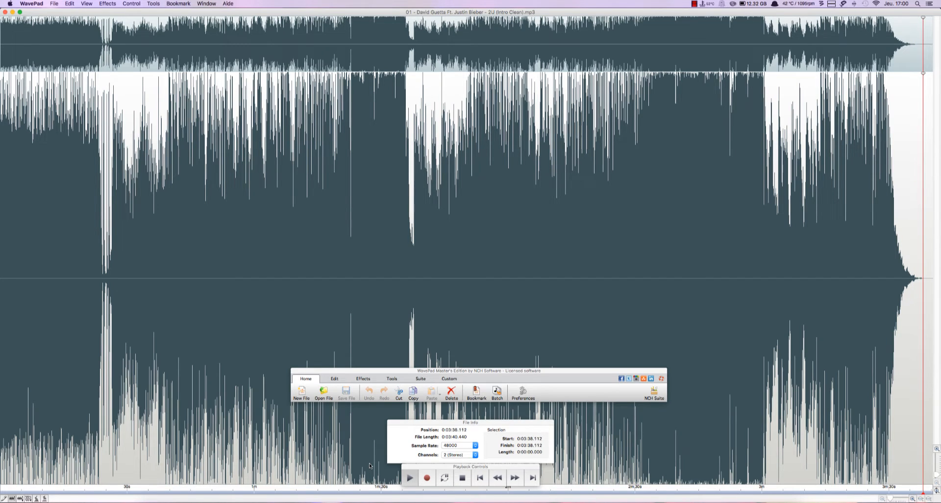
key("space")
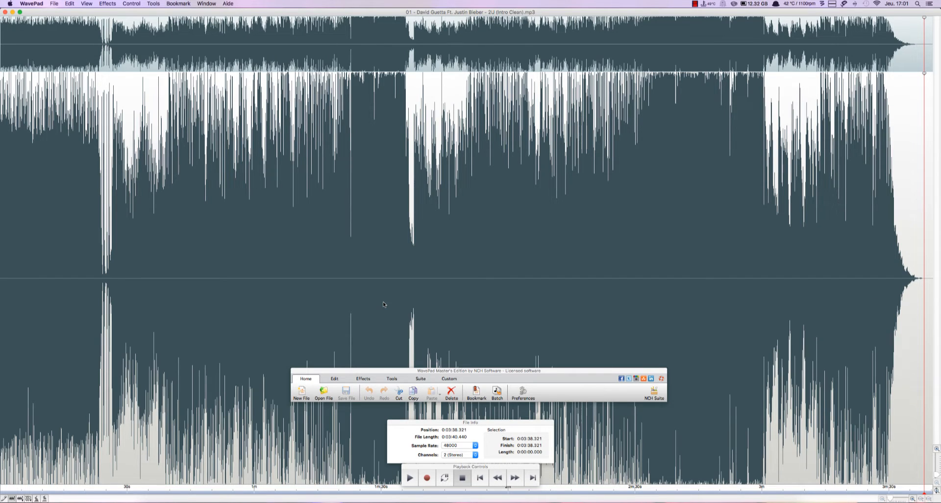
Auto-trim the silence from the start and end of track 01 and close the file without saving the changes
left_click(336, 380)
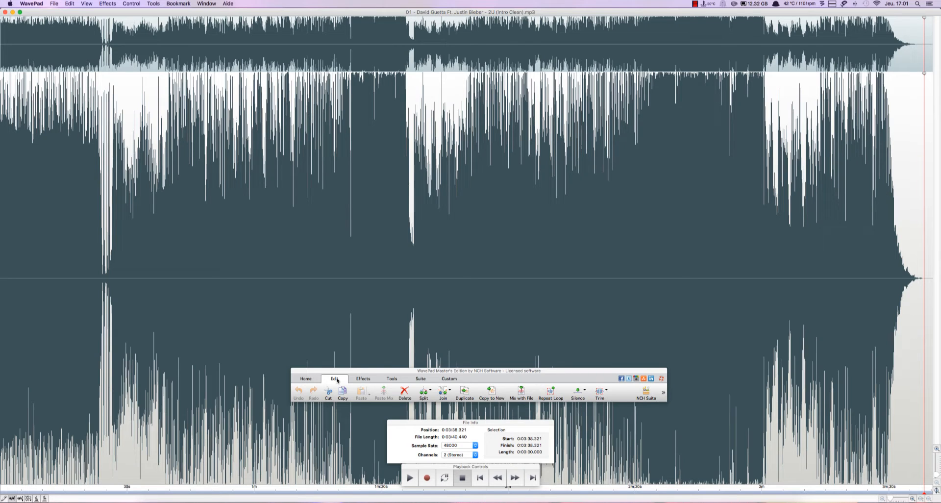
left_click(600, 393)
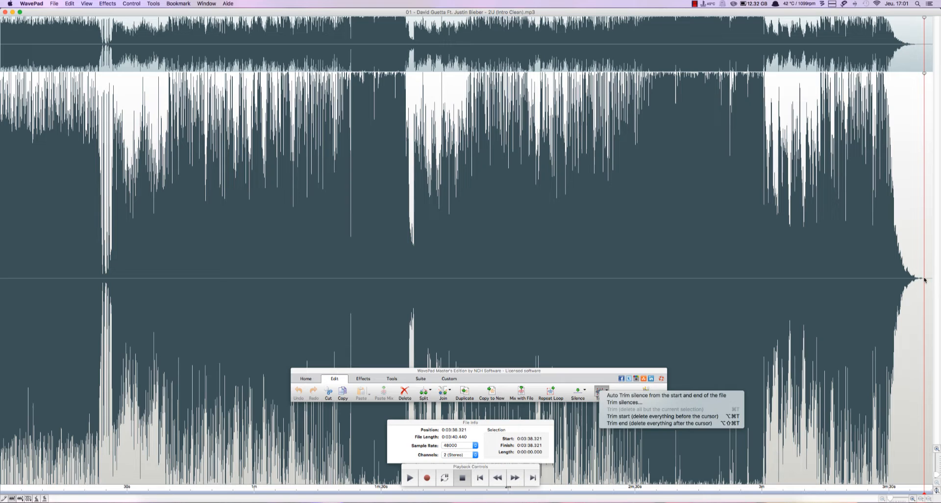
left_click(664, 396)
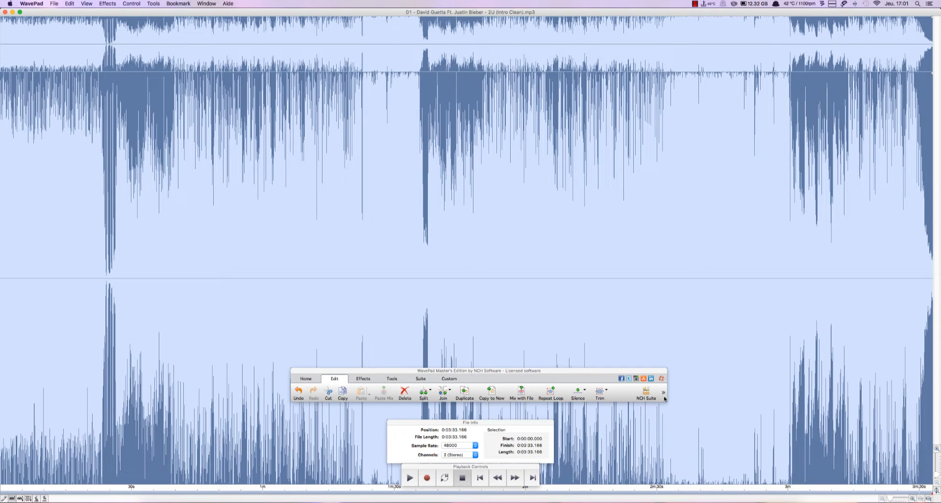
left_click(5, 12)
left_click(427, 272)
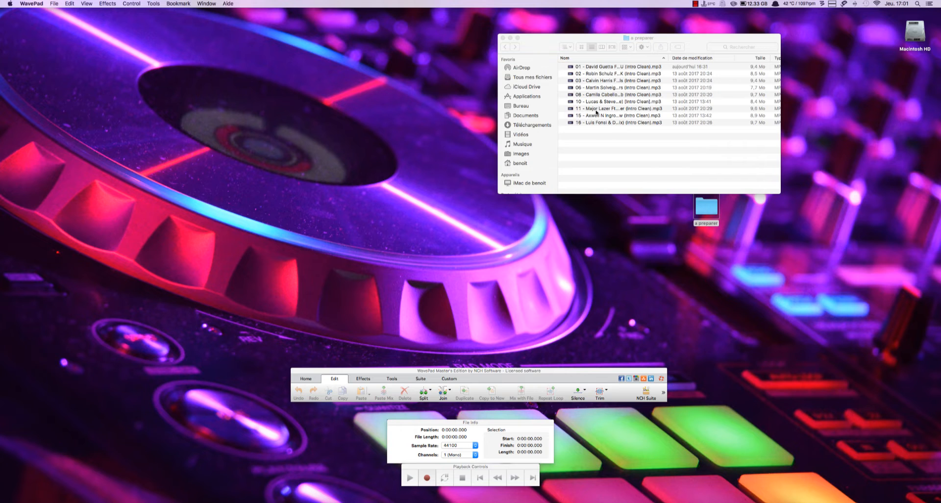
Load track 11, Major Lazer - Know No Better (Intro Clean), into WavePad and examine the end of its waveform
left_click_drag(596, 109, 466, 382)
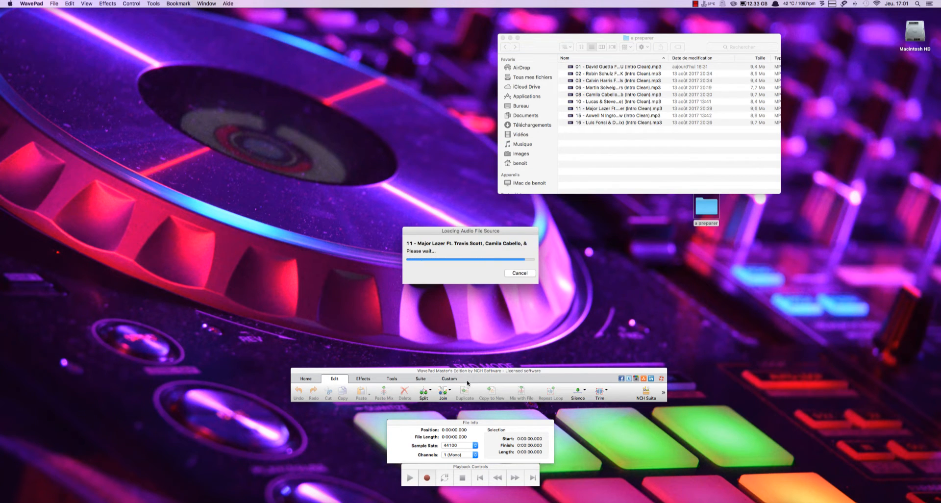
key("space")
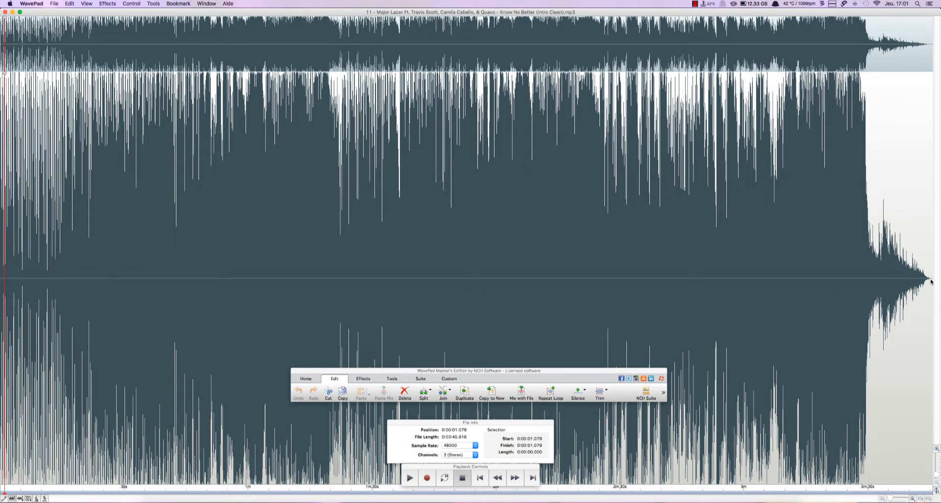
left_click_drag(929, 283, 932, 283)
left_click(794, 289)
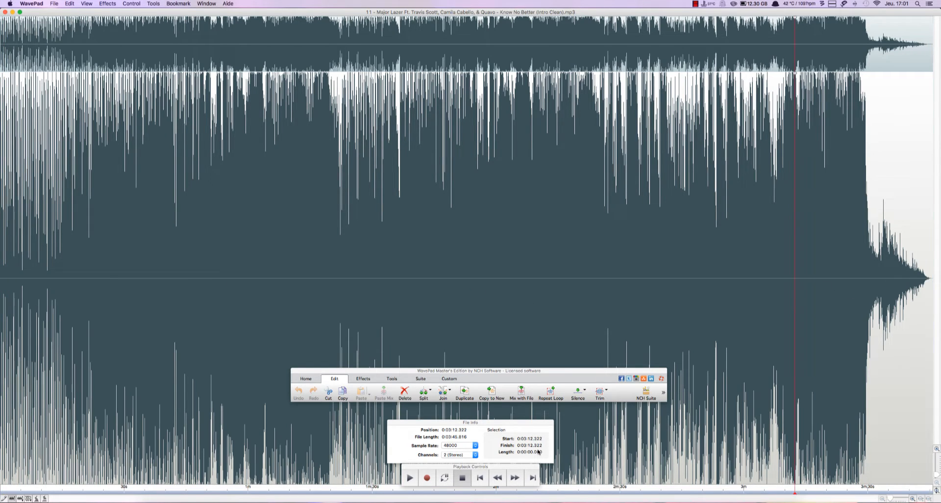
Auto-trim the silence from the start and end of track 11 and close the file without saving the changes
left_click(600, 392)
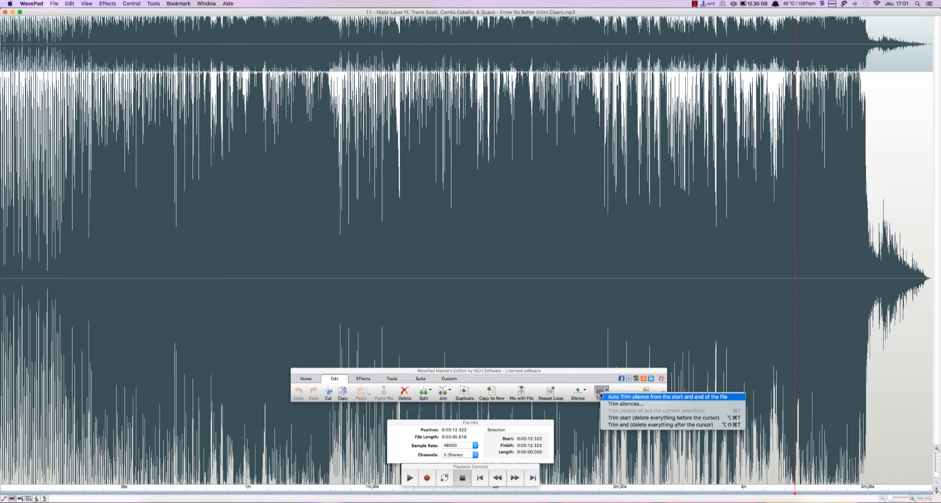
left_click(620, 397)
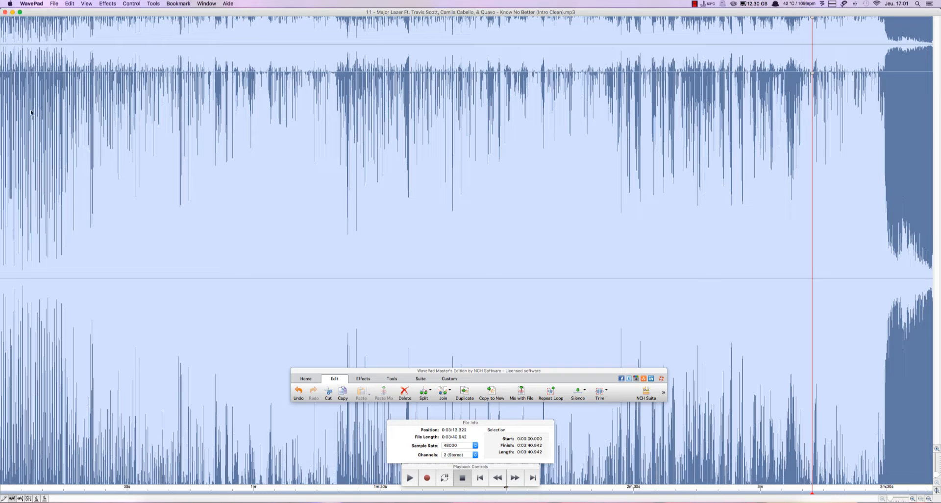
left_click(5, 12)
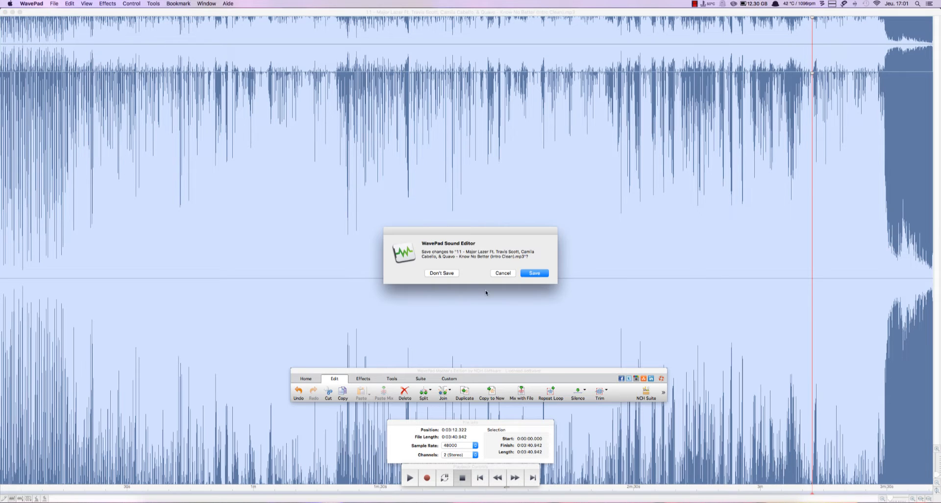
left_click(441, 273)
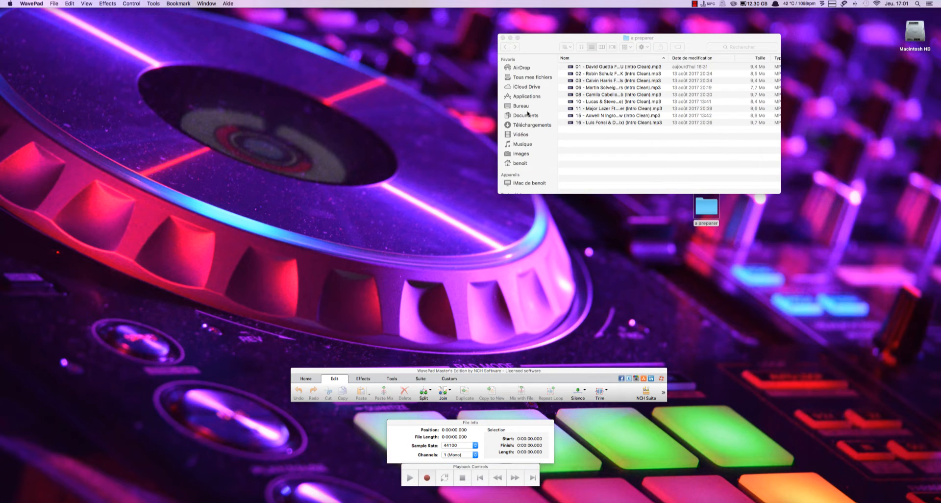
Close the Finder window, switch back to WavePad and open its Batch Converter
left_click(498, 38)
left_click(502, 38)
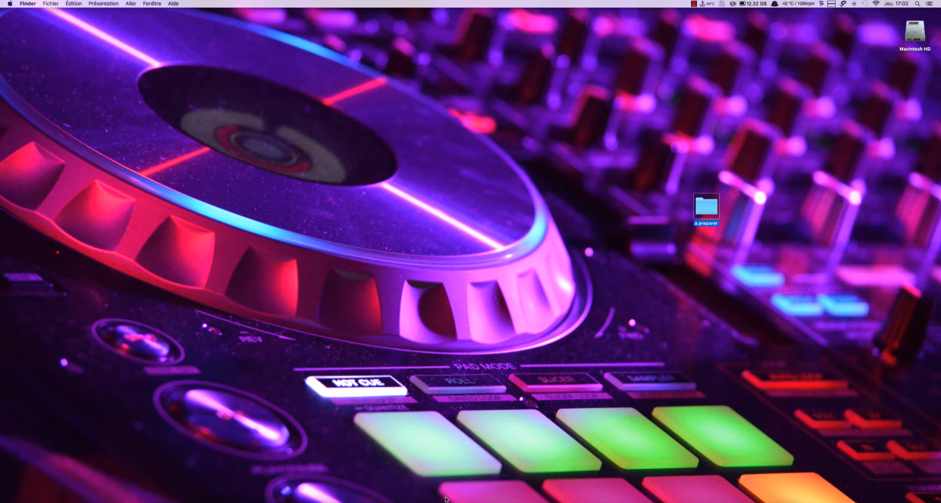
left_click(472, 498)
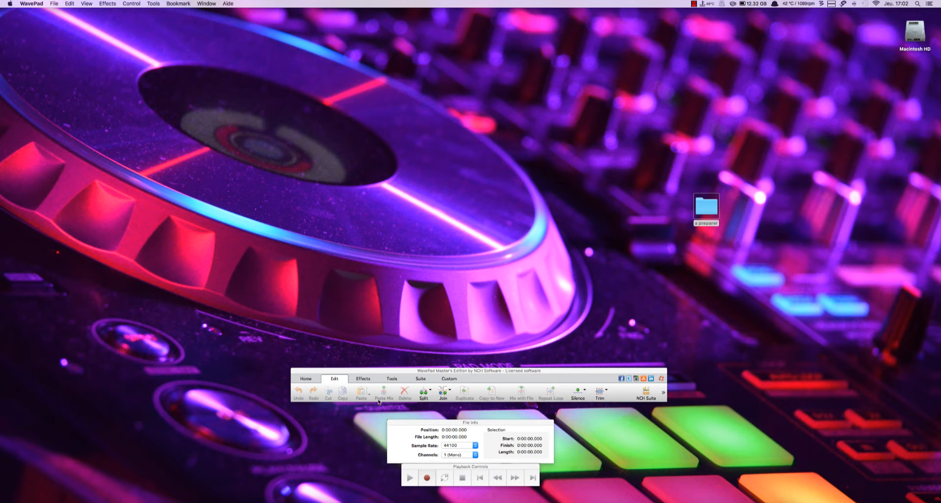
left_click(306, 378)
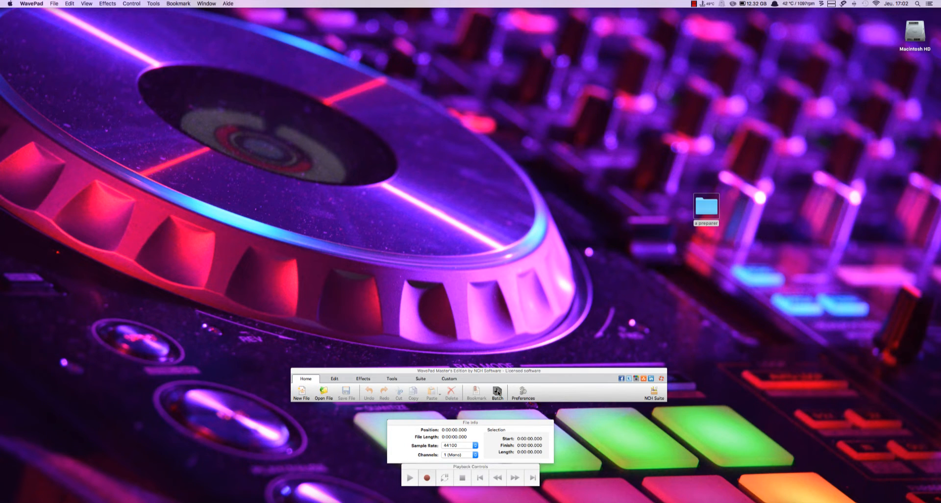
left_click(497, 392)
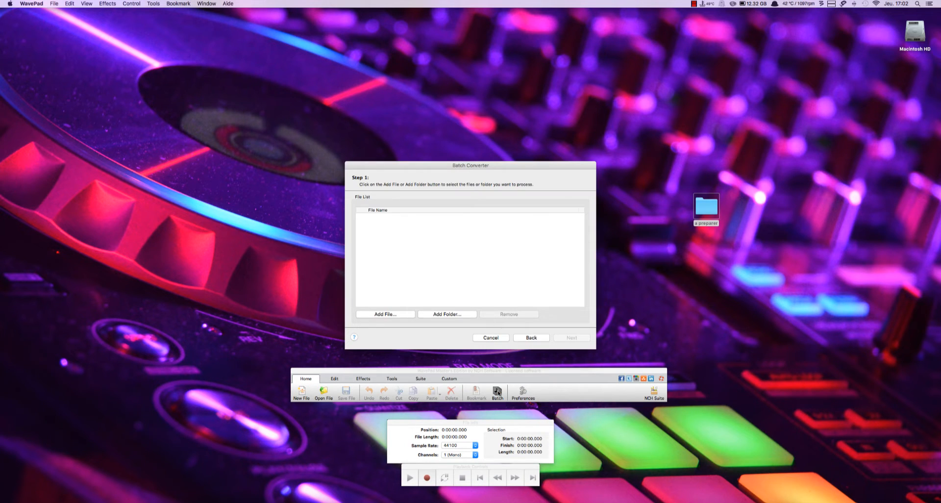
Add all nine MP3 tracks from the desktop folder a preparer to the batch file list
left_click(377, 316)
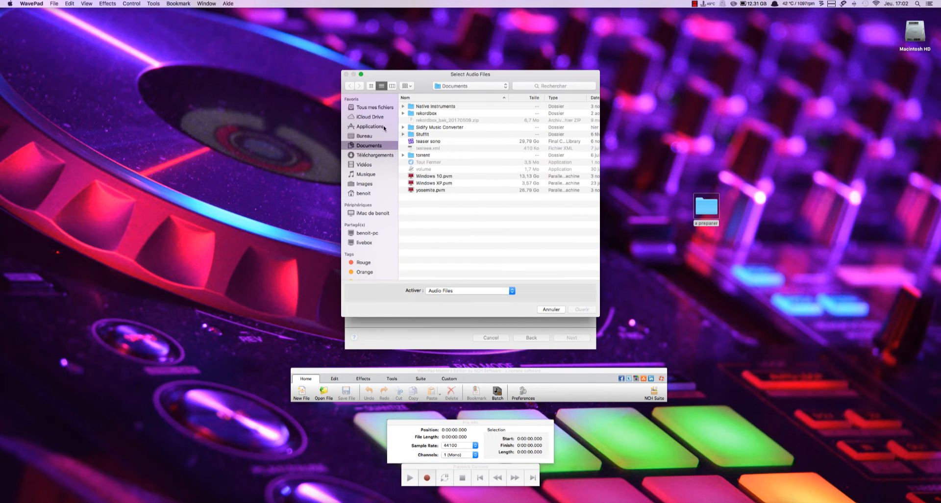
left_click(367, 135)
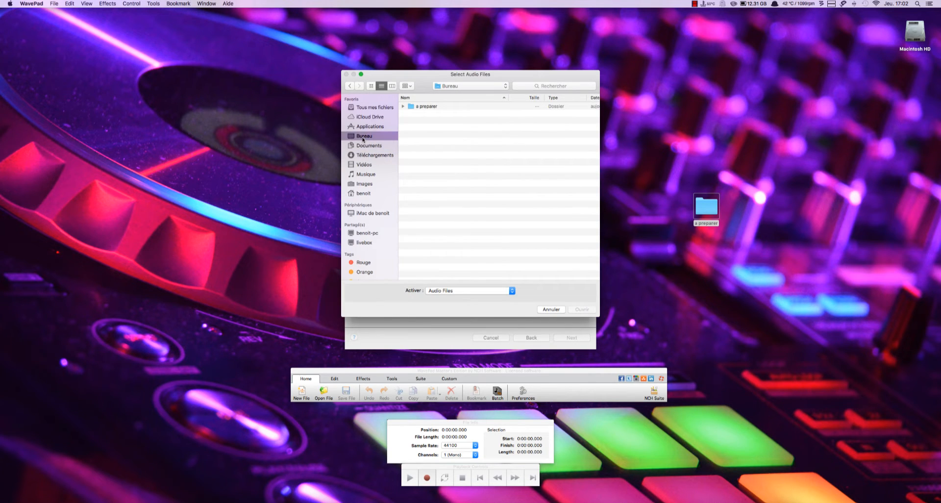
left_click(429, 107)
double_click(428, 107)
left_click_drag(447, 196, 429, 107)
left_click(580, 310)
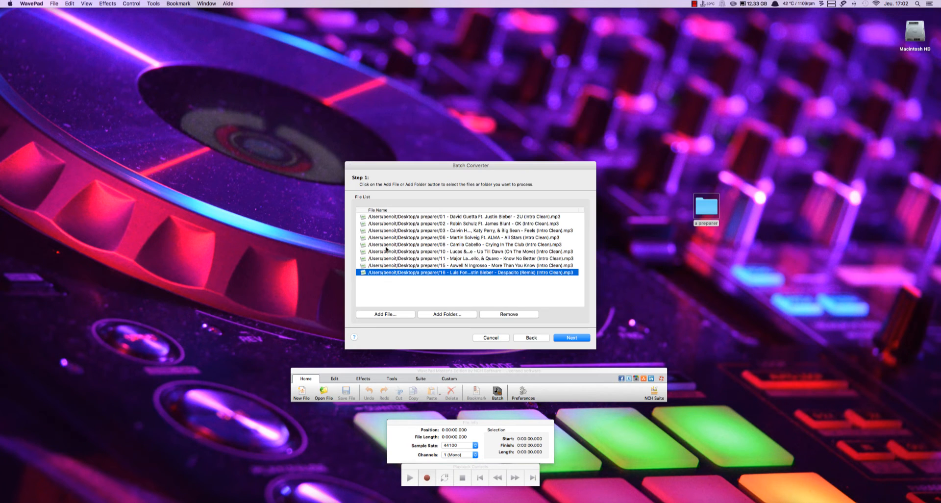
Add the silence auto-trim command to the batch command list and continue to the output settings
left_click(568, 338)
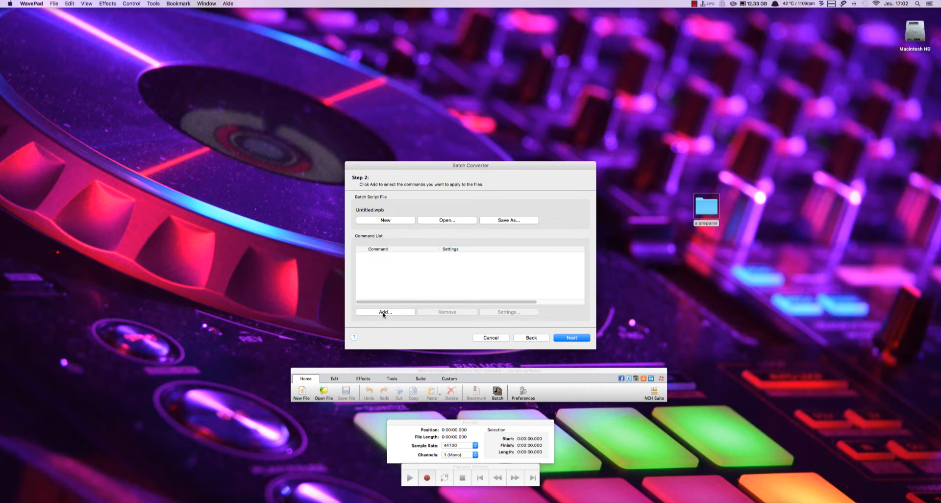
left_click(384, 312)
double_click(401, 205)
left_click(564, 338)
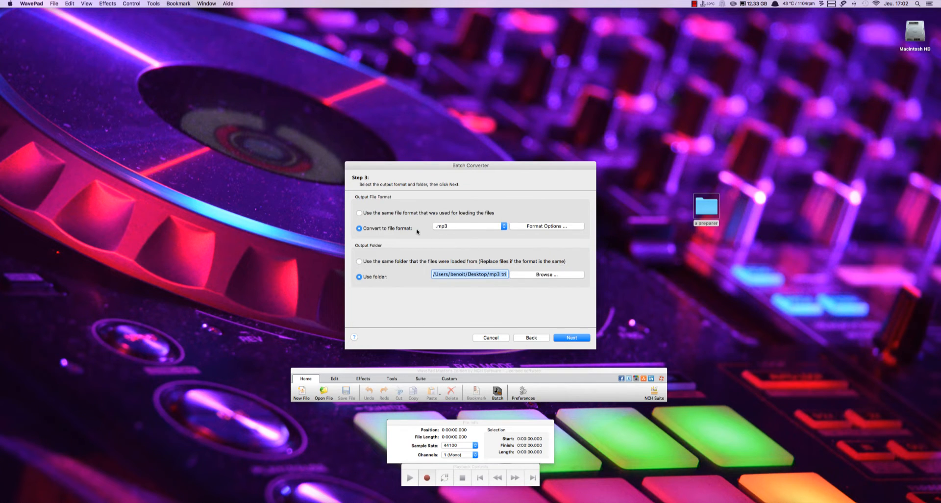
Accept MP3 output at constant 320 kbps, high quality, stereo, into the desktop folder mp3 trim and start the batch processing
left_click(535, 227)
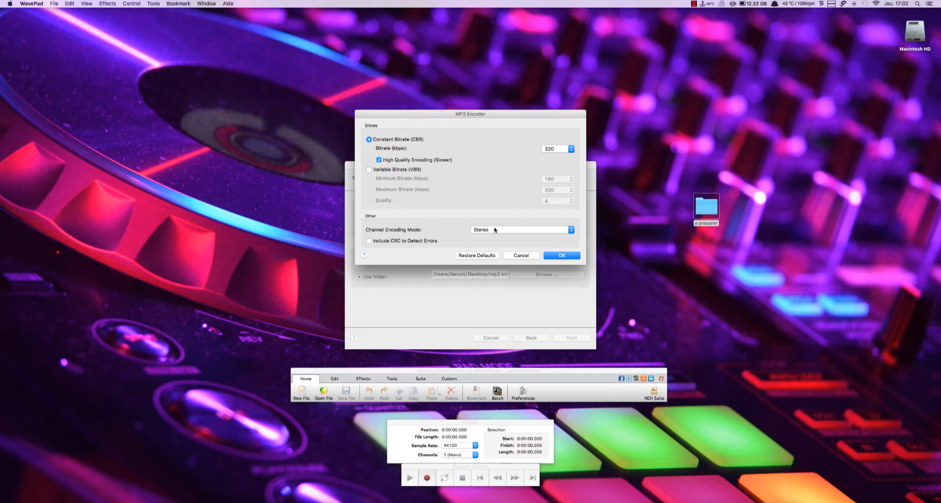
left_click(562, 256)
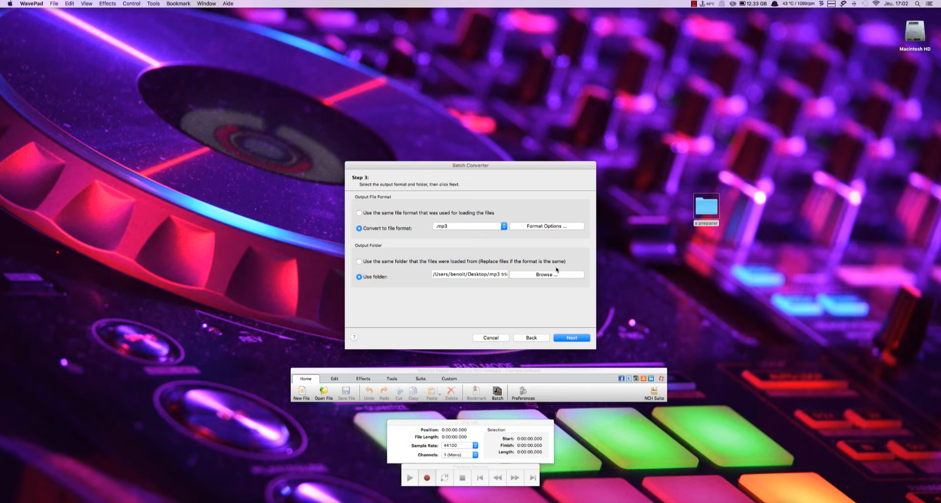
left_click(566, 336)
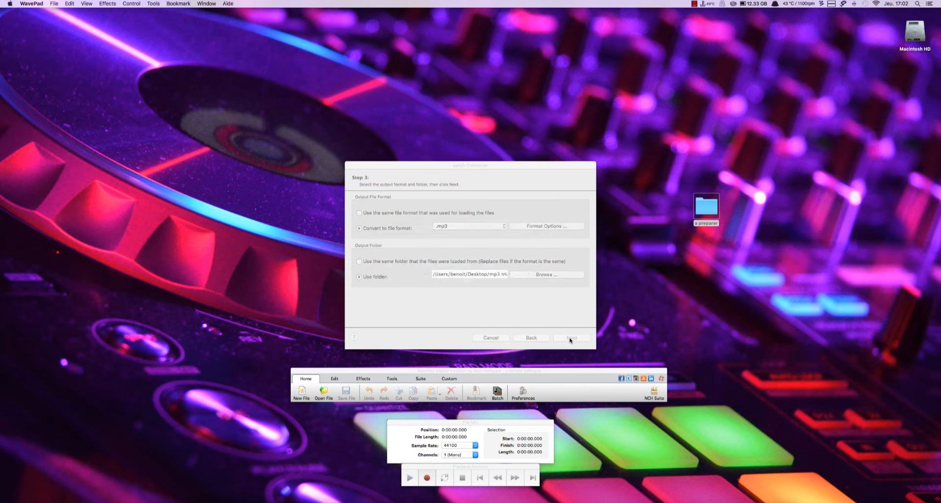
left_click(534, 274)
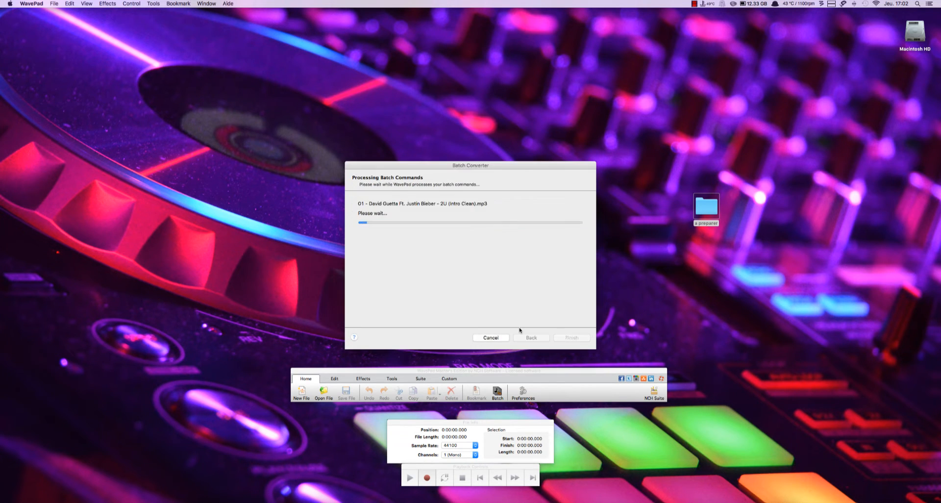
Place the mp3 trim folder directly below a preparer on the desktop and return to the Batch Converter
left_click_drag(911, 121, 714, 273)
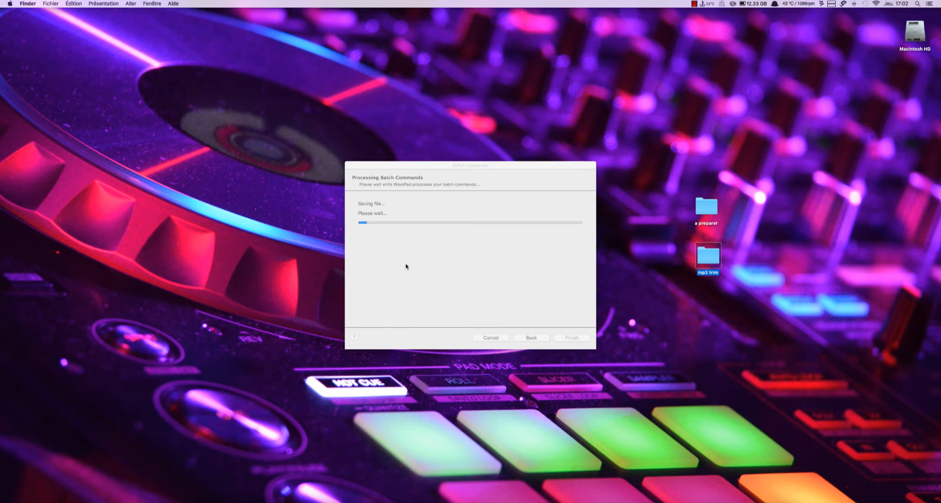
left_click(451, 168)
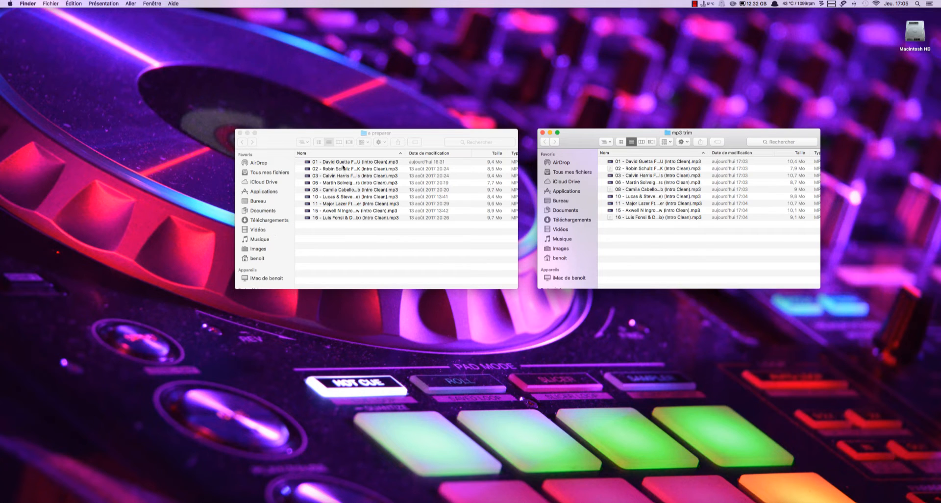
Load the original track 01 from a preparer into WavePad, select about 3.5 seconds of silence at its end, and close the file
left_click_drag(344, 163, 466, 494)
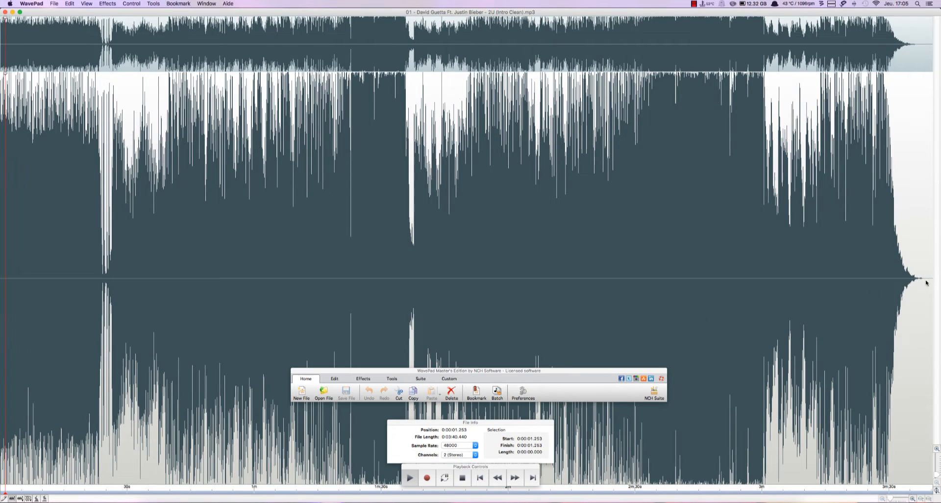
key("space")
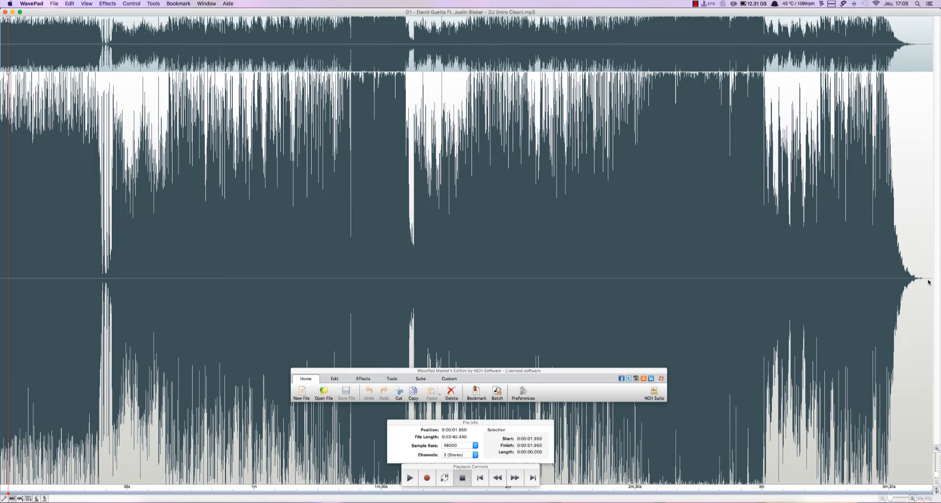
left_click_drag(928, 283, 917, 279)
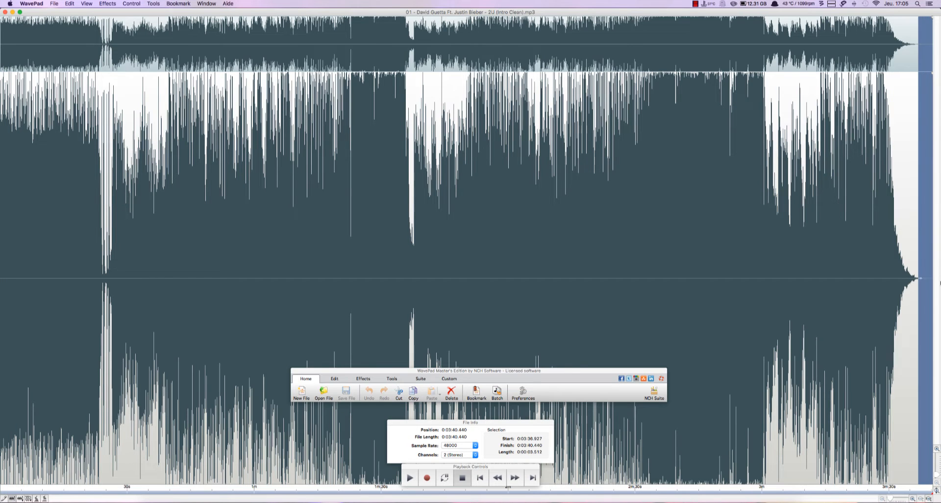
left_click(5, 12)
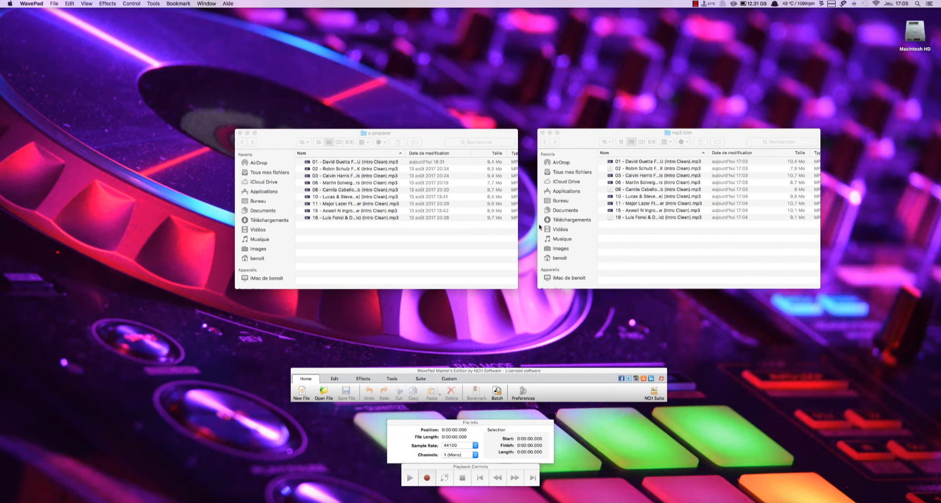
Load the trimmed track 01 from mp3 trim into WavePad, stop playback to examine its waveform, and close the file
left_click(658, 160)
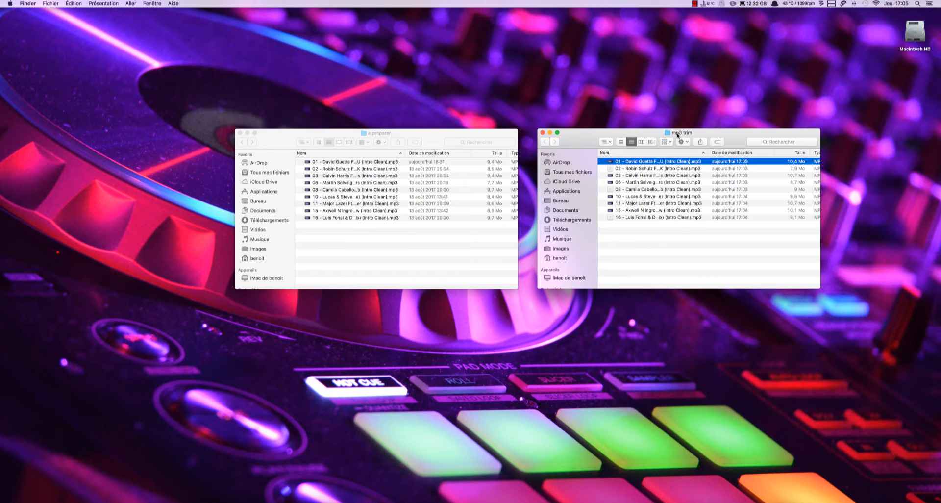
left_click_drag(646, 162, 452, 494)
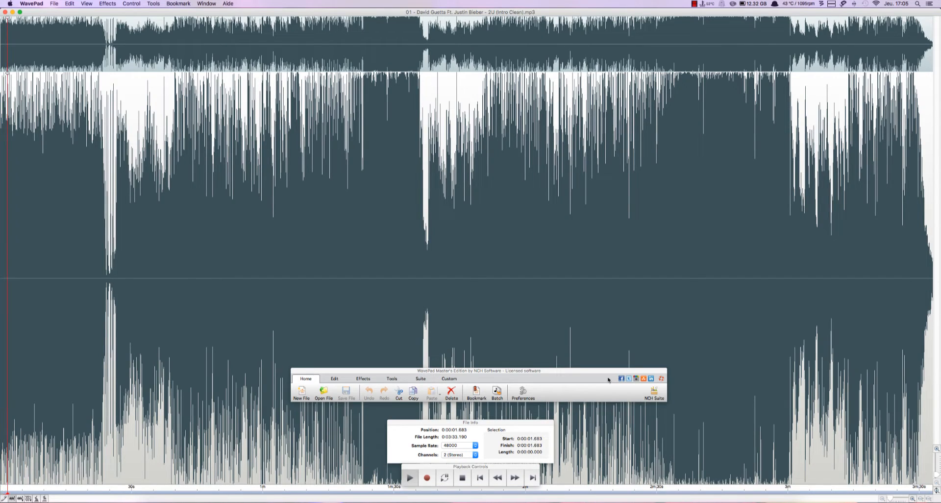
key("space")
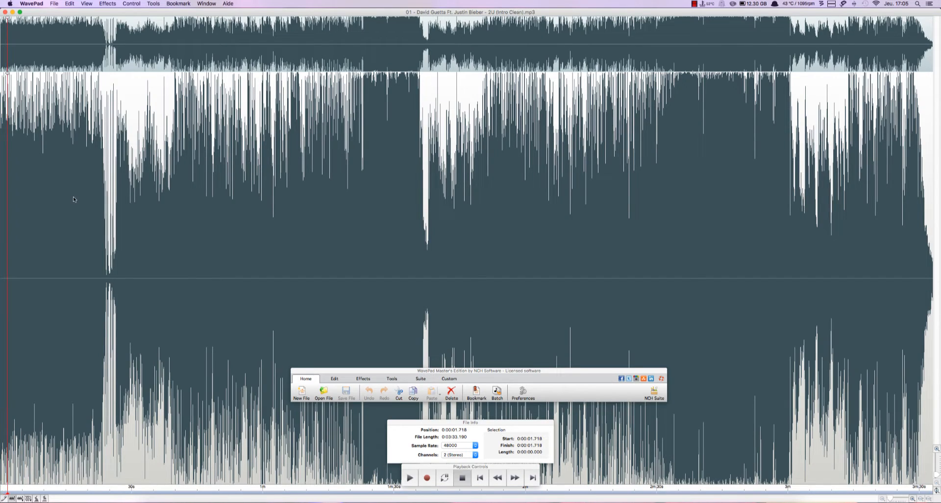
left_click(5, 13)
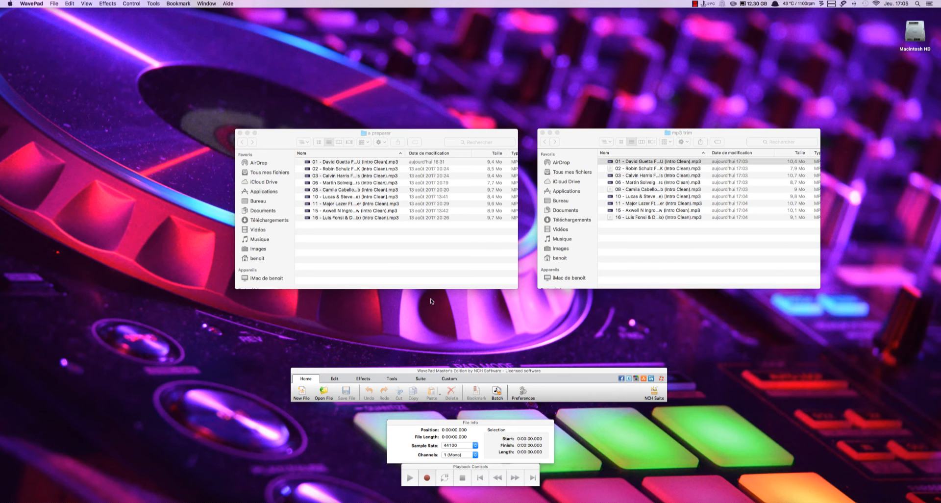
Close both Finder windows and rearrange the a preparer and mp3 trim folders one above the other on the desktop
left_click(240, 133)
left_click(590, 139)
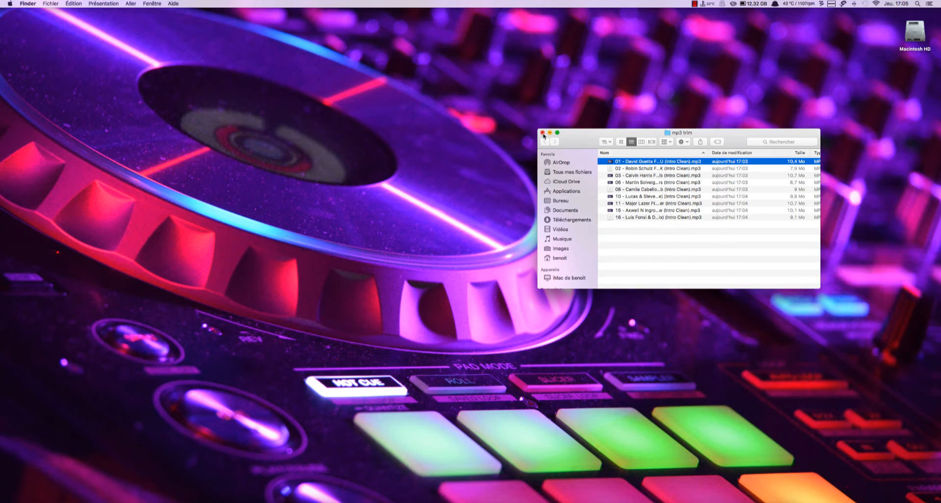
left_click(542, 133)
left_click_drag(709, 212, 705, 146)
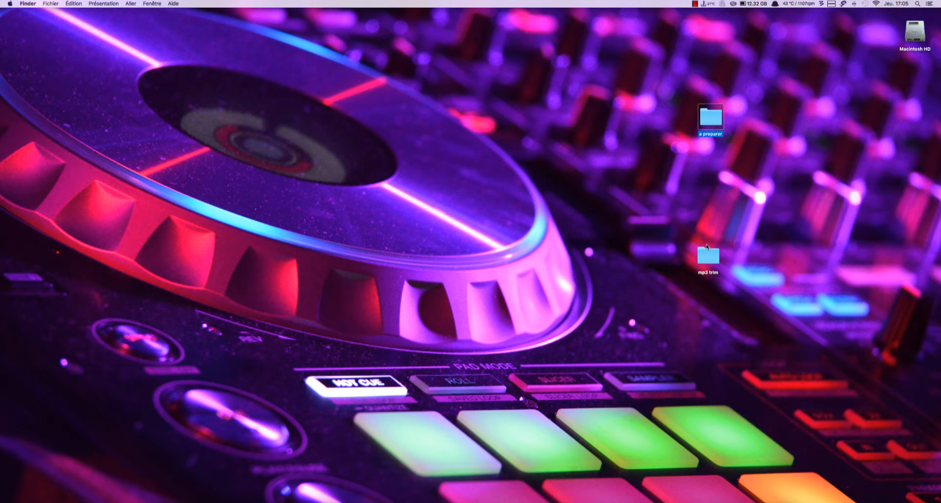
left_click_drag(707, 246, 709, 224)
left_click(710, 116)
left_click(713, 239)
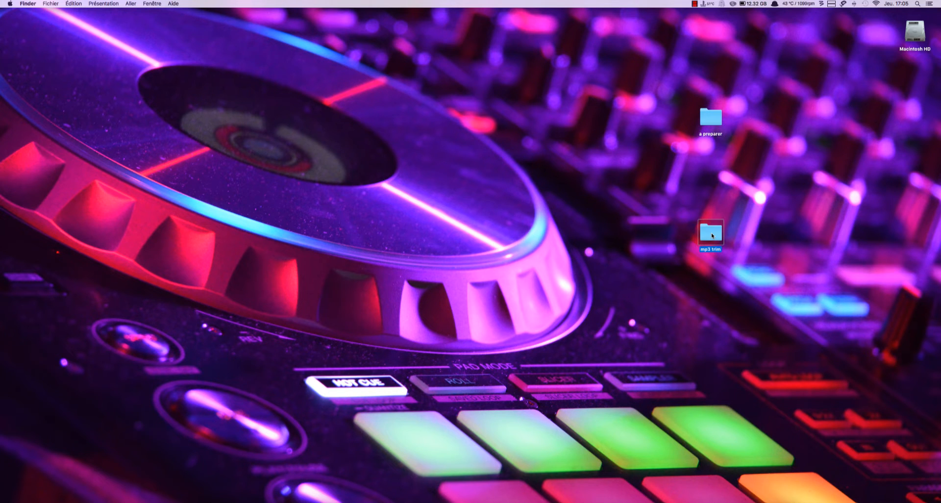
Check the contents of the mp3 trim folder, close its window, and load the folder into Metadatics
double_click(712, 235)
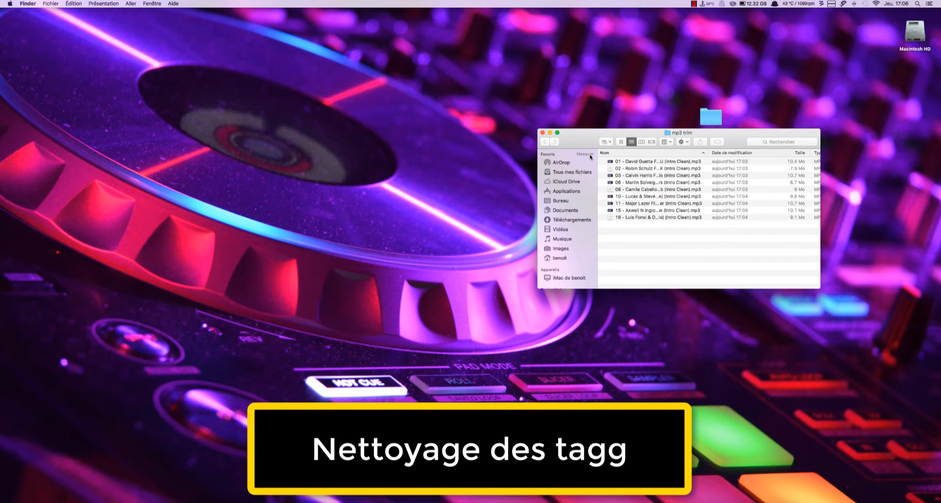
left_click(542, 132)
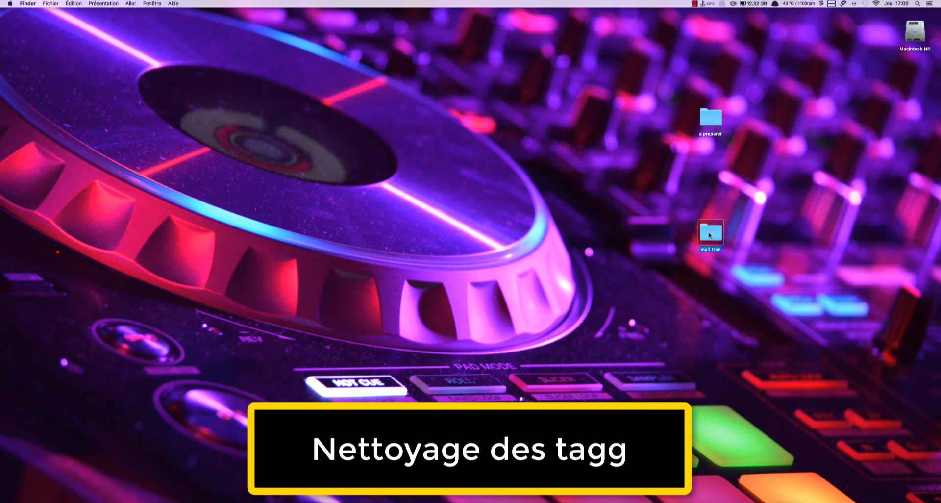
left_click_drag(710, 236, 453, 499)
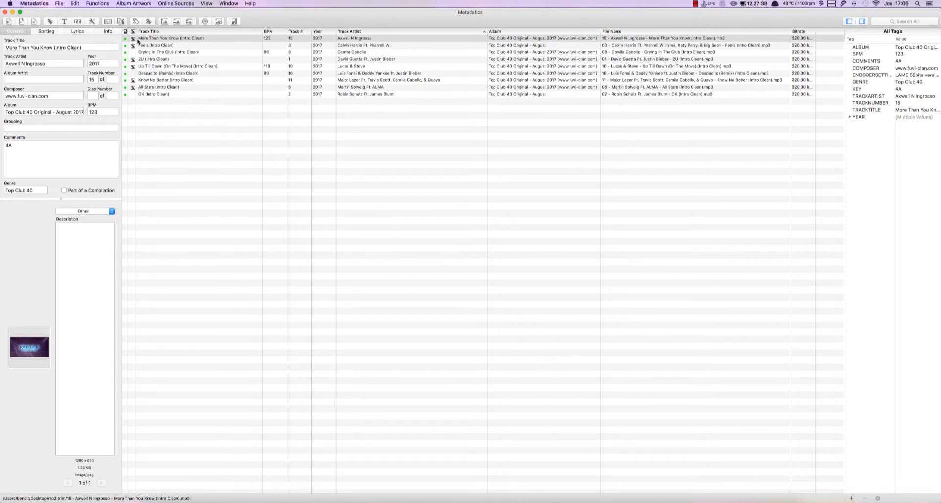
Go through the loaded tracks to examine which ones carry embedded cover artwork
left_click(133, 45)
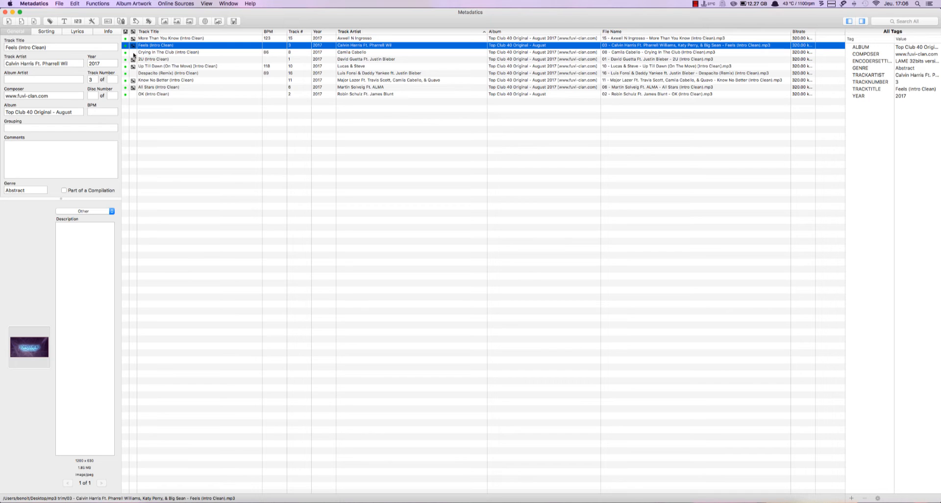
left_click(134, 93)
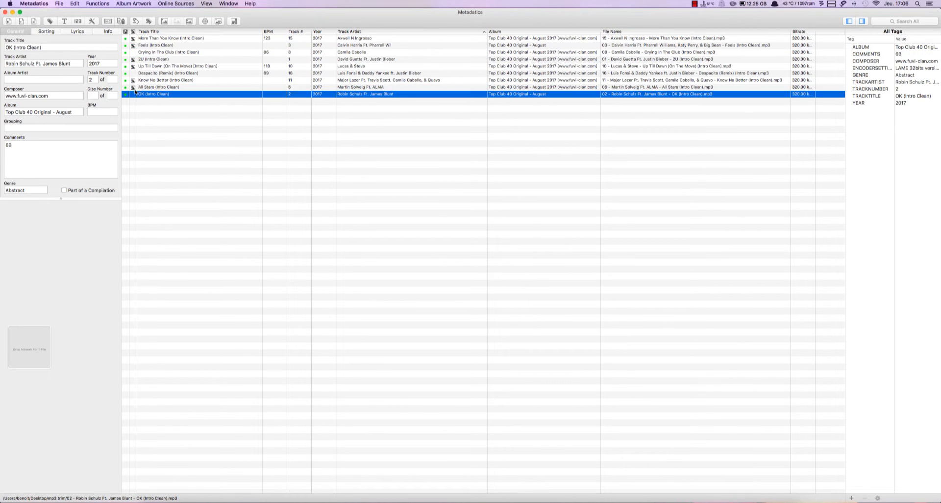
left_click(134, 81)
left_click(133, 66)
left_click(134, 59)
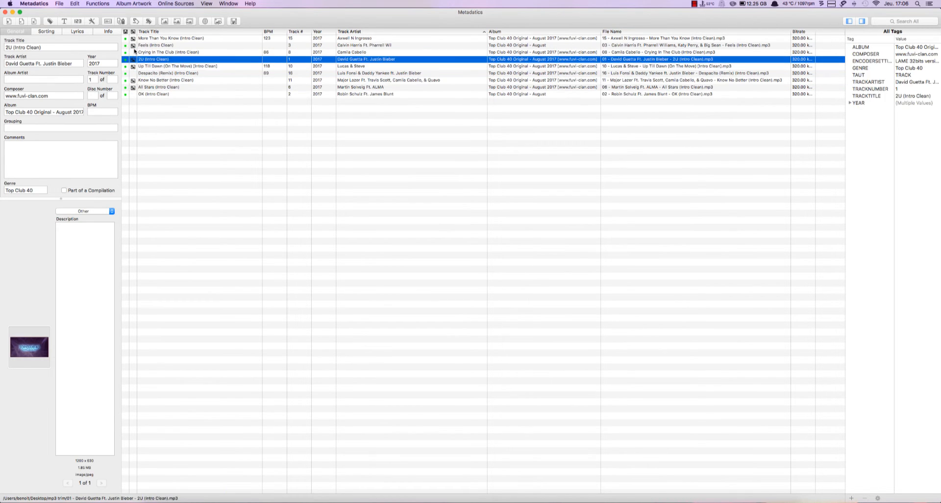
left_click(135, 52)
left_click(142, 46)
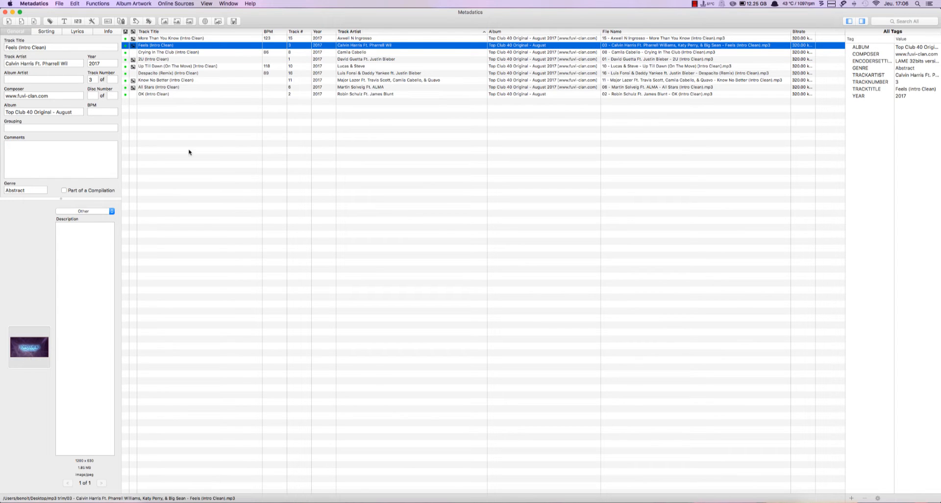
Examine the title, album and track number tags of several tracks, including Crying In The Club and OK, and clear the selection
left_click(180, 39)
left_click(162, 66)
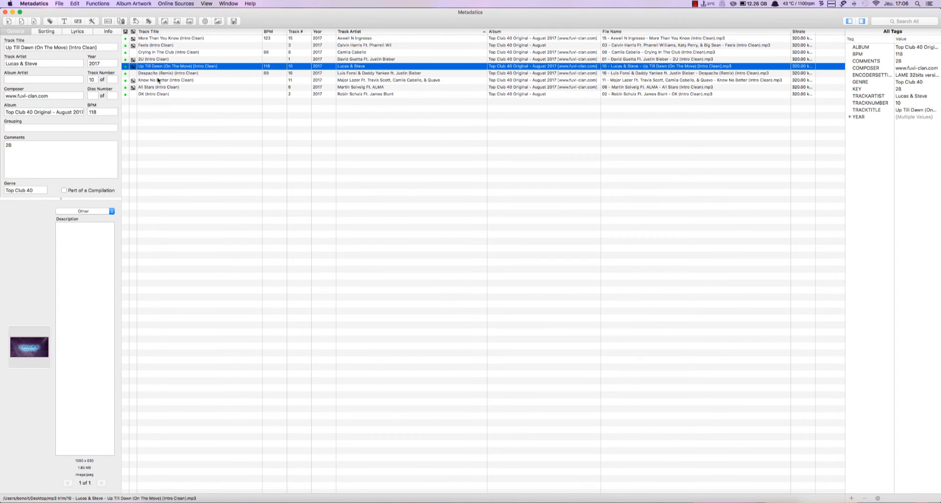
left_click(160, 80)
left_click(155, 94)
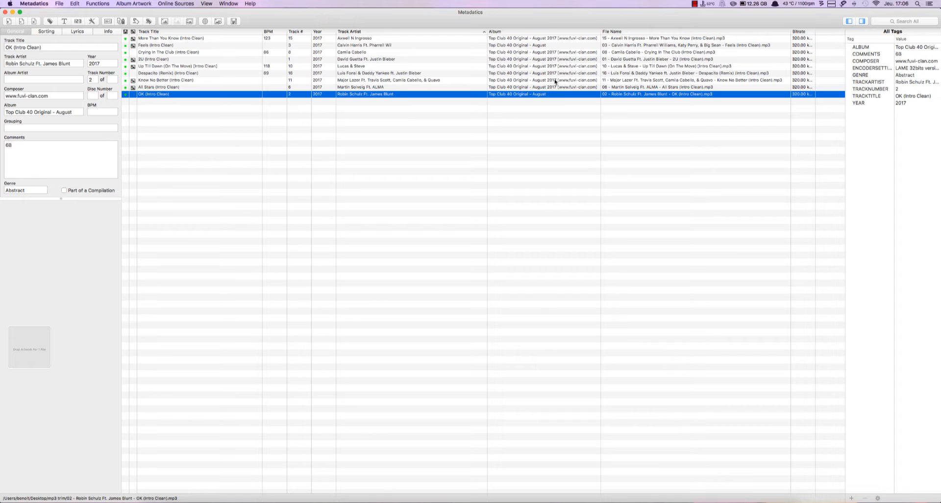
left_click(574, 52)
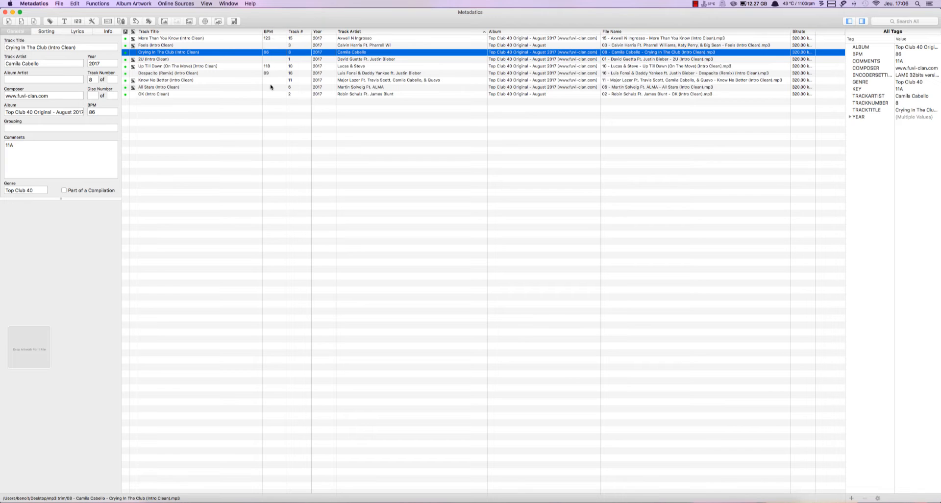
left_click(290, 81)
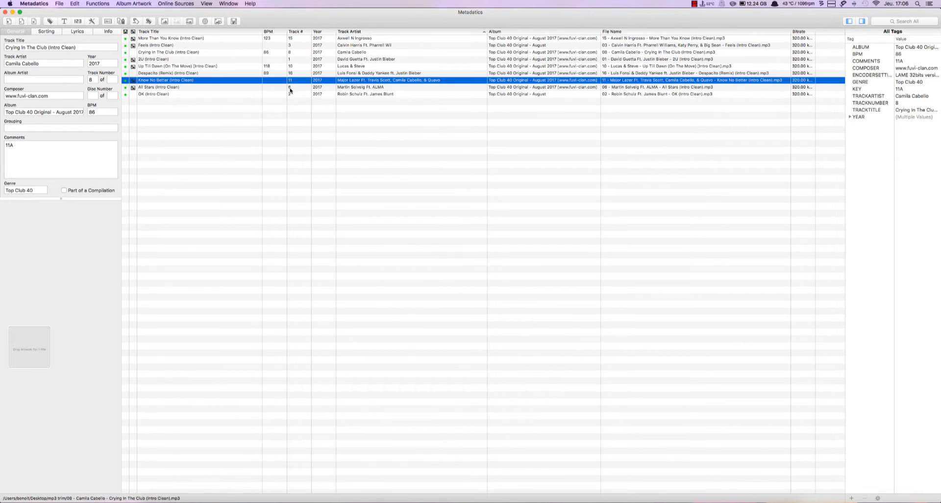
left_click(292, 94)
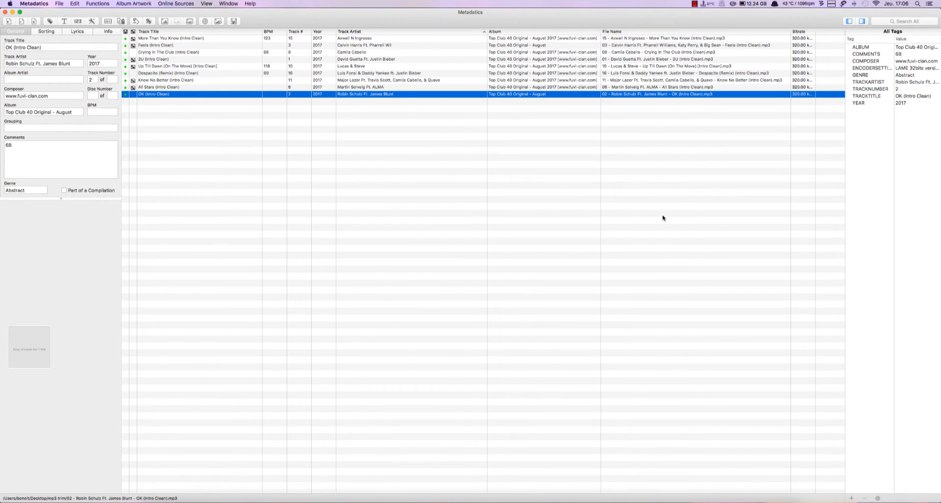
left_click(232, 151)
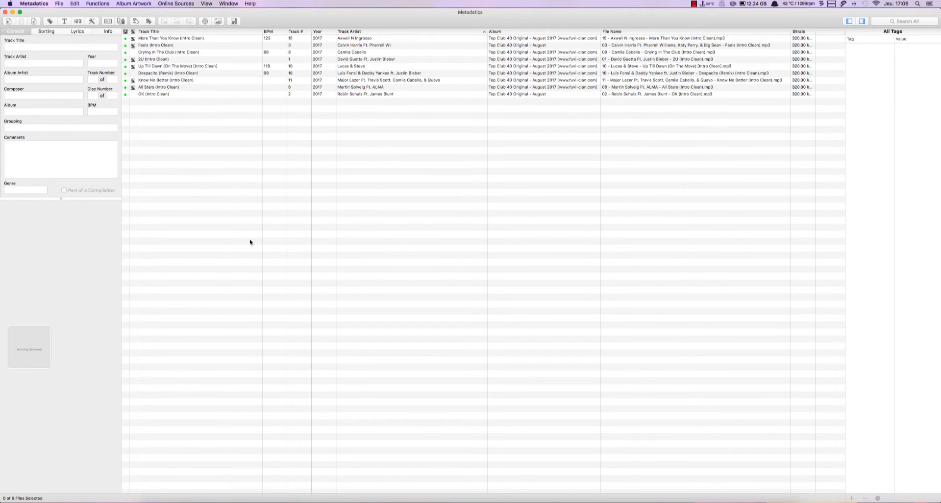
Select all nine tracks and delete their album, BPM, comments, composer and encoder settings tags
key("super+a")
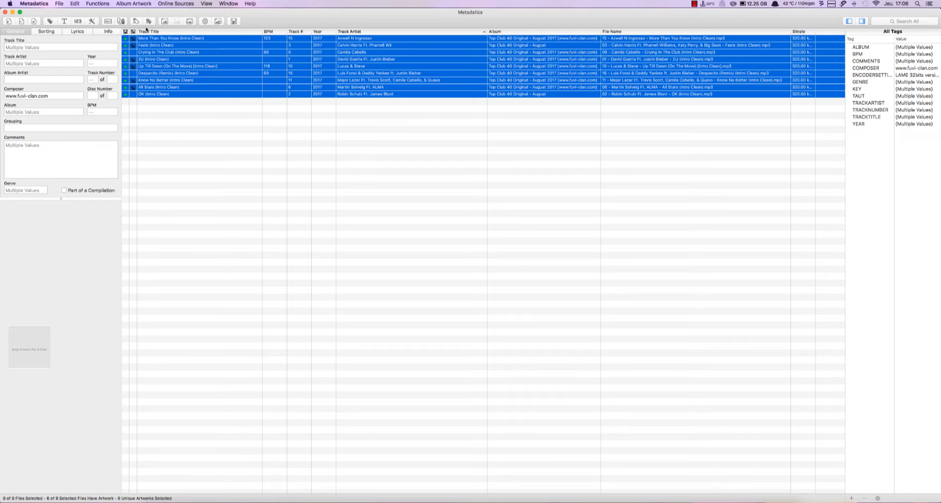
left_click(866, 47)
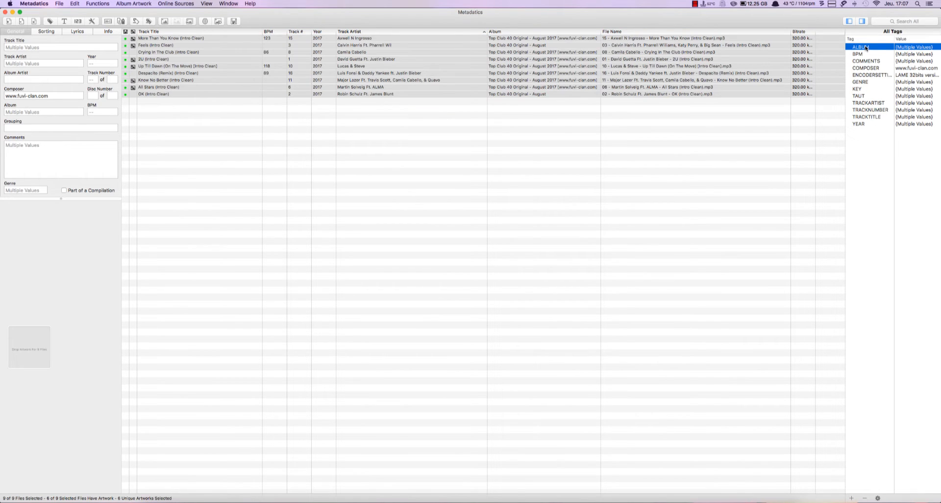
key("Delete")
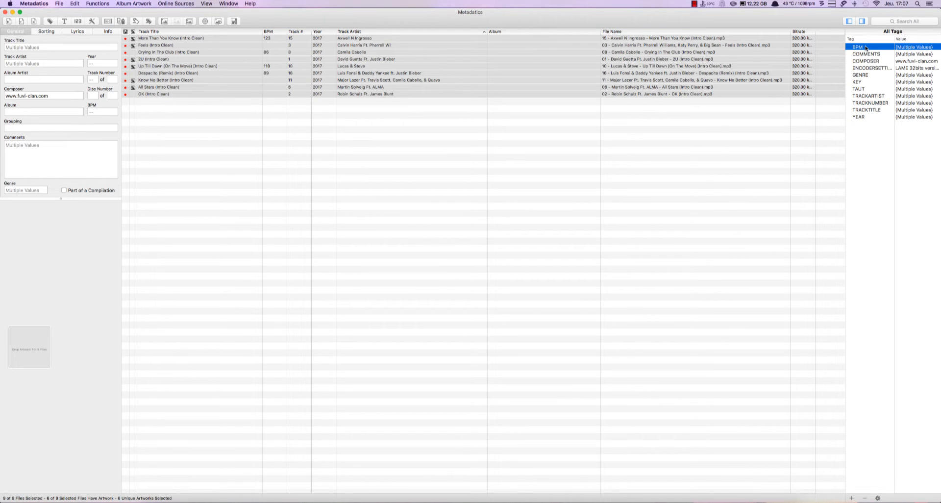
key("Delete")
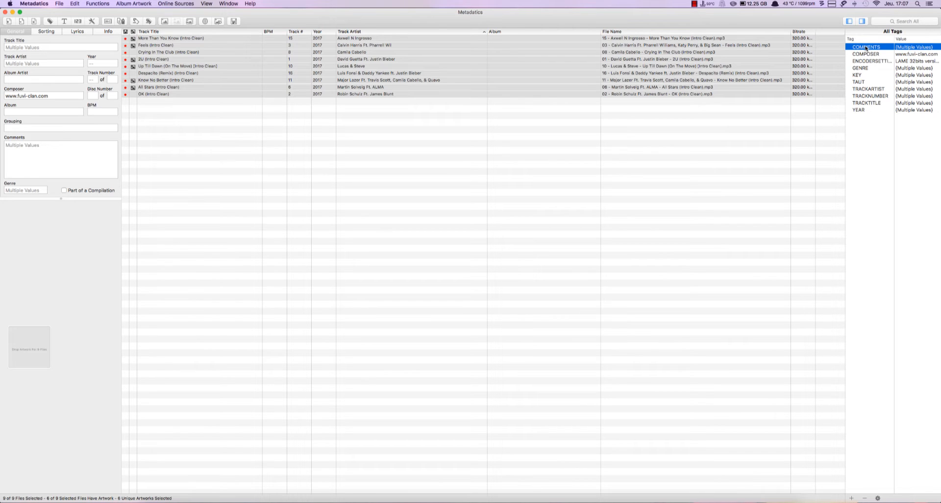
key("Delete")
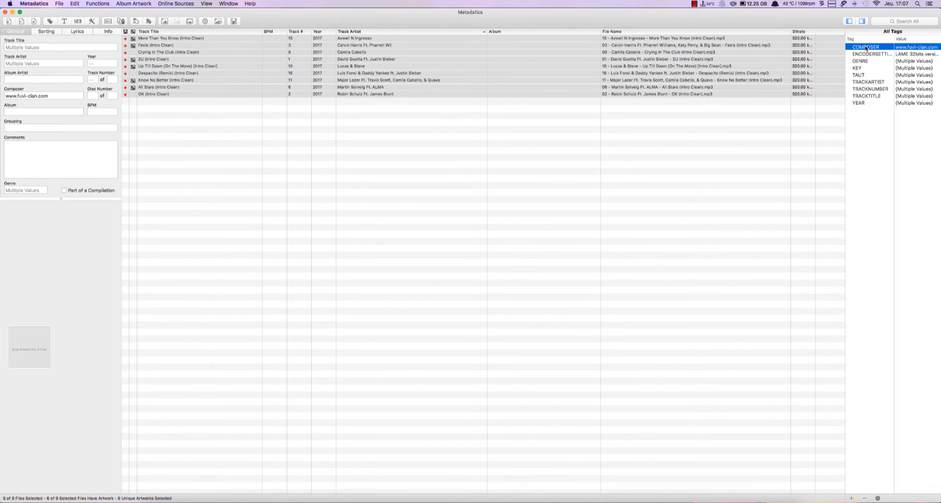
key("Delete")
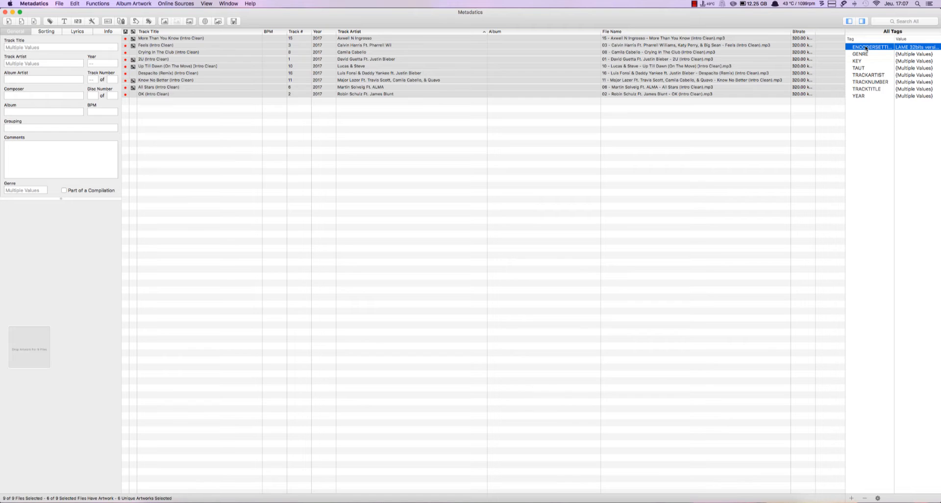
key("Delete")
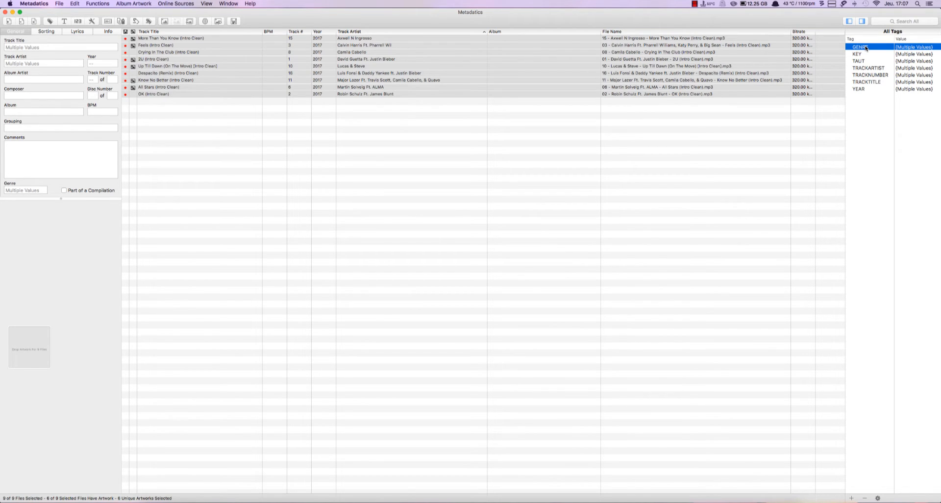
Delete the GENRE, KEY, TAUT and TRACKNUMBER tags from all selected tracks, then clear the selection
key("Delete")
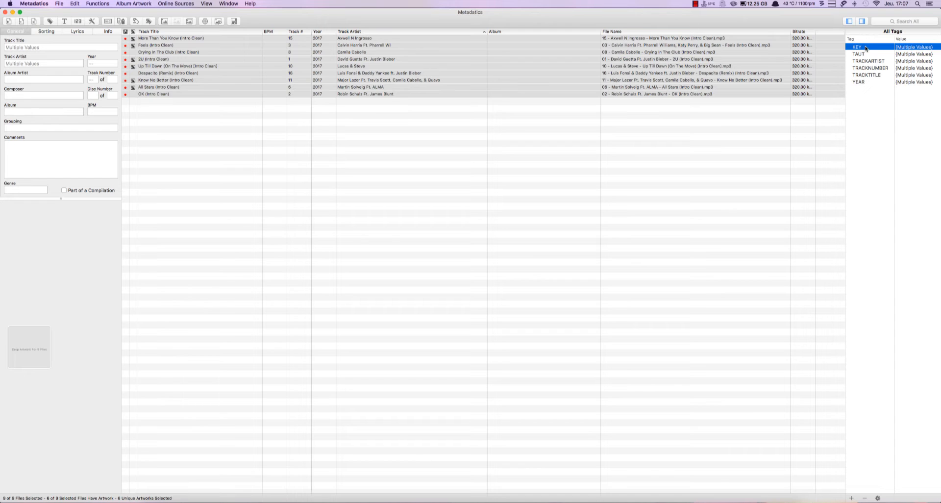
key("Delete")
key("Delete")
left_click(866, 55)
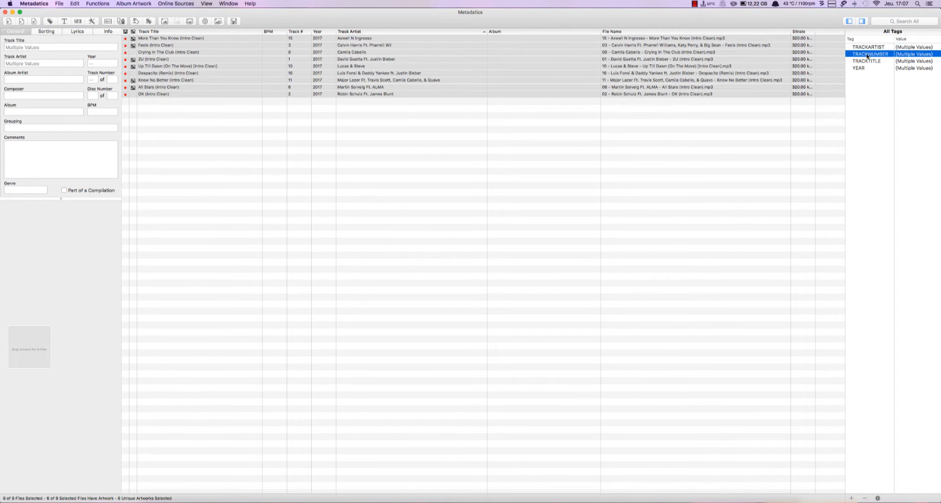
key("Delete")
left_click(871, 62)
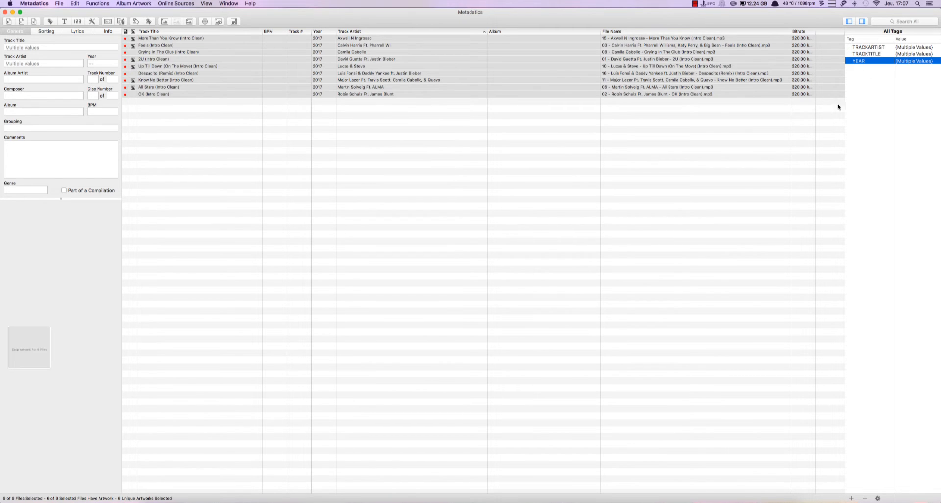
left_click(731, 139)
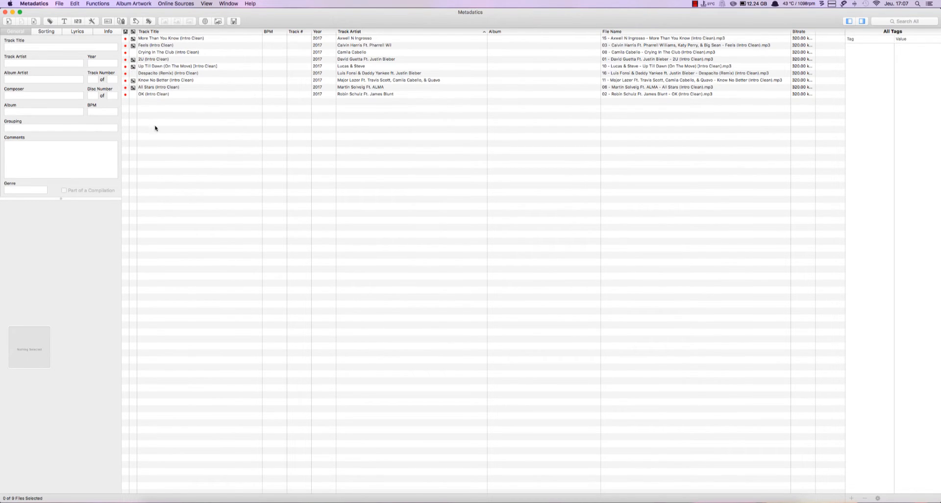
Remove the embedded artwork from all nine tracks and save the tag changes to the files
left_click(135, 89)
key("Up")
key("Up")
key("Up")
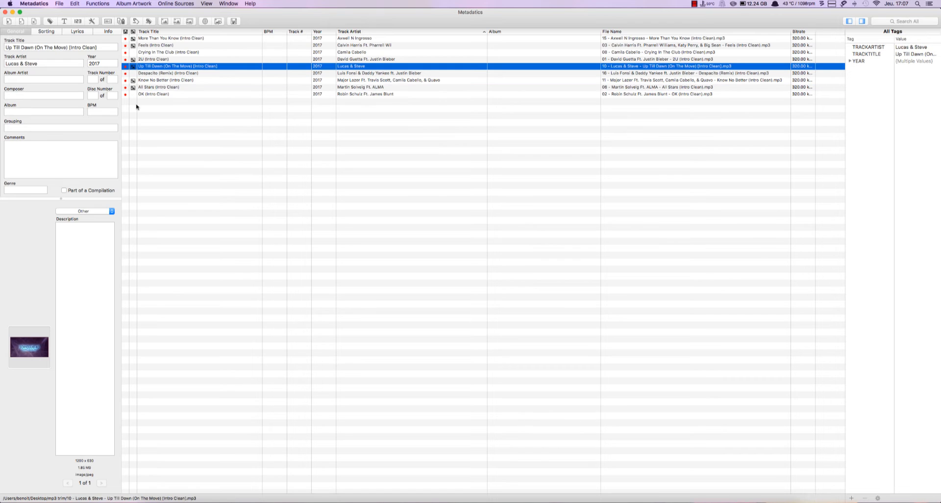
left_click(167, 122)
key("super+a")
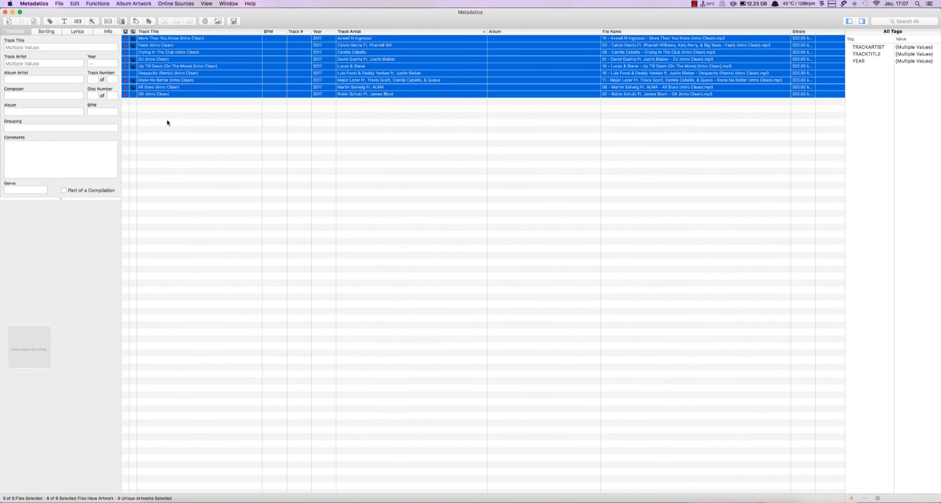
left_click(189, 22)
left_click(204, 182)
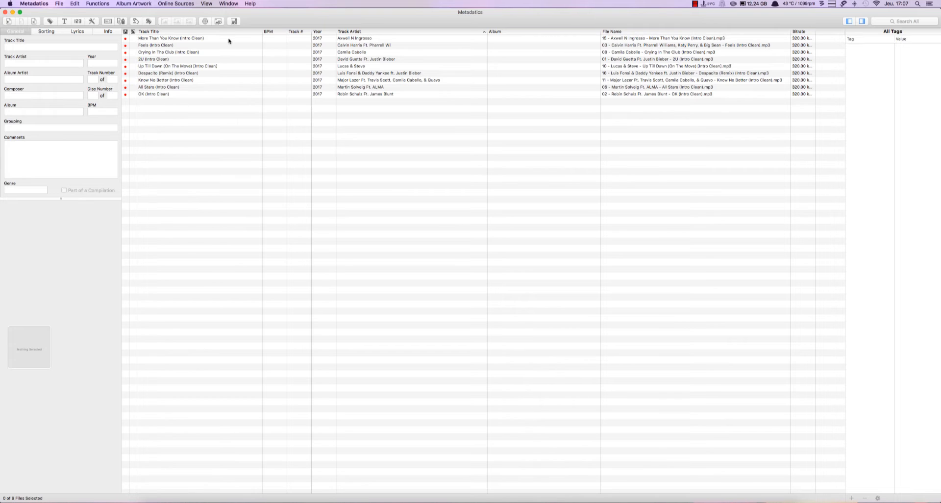
left_click(233, 21)
Go through the saved tracks to check their remaining tags and artwork, and clear the selection
left_click(368, 81)
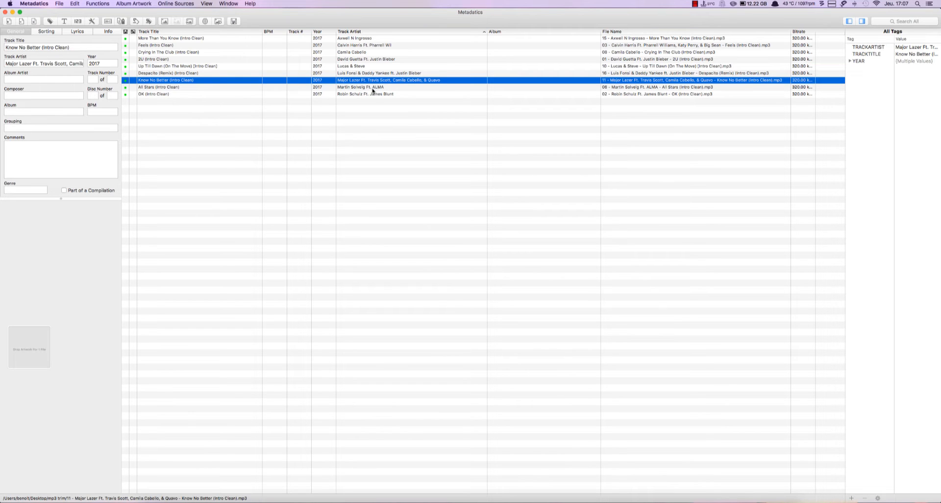
left_click(367, 66)
left_click(363, 52)
left_click(357, 88)
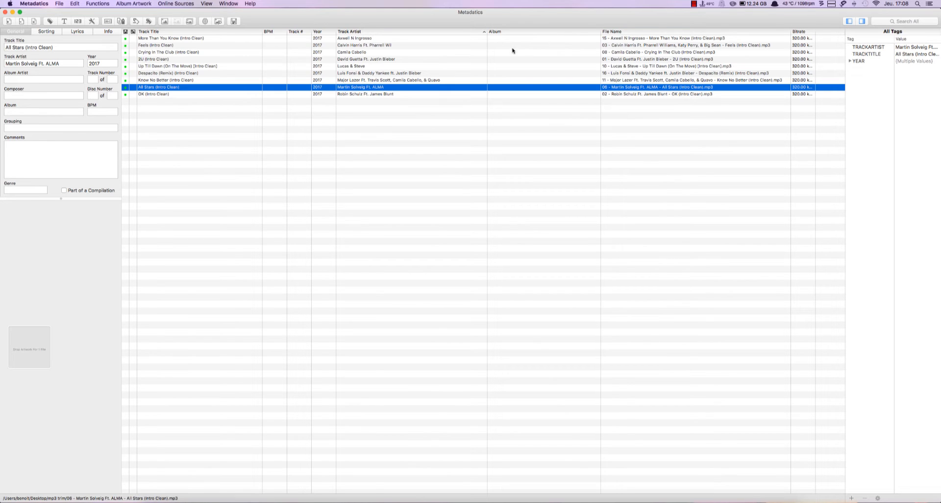
left_click(163, 96)
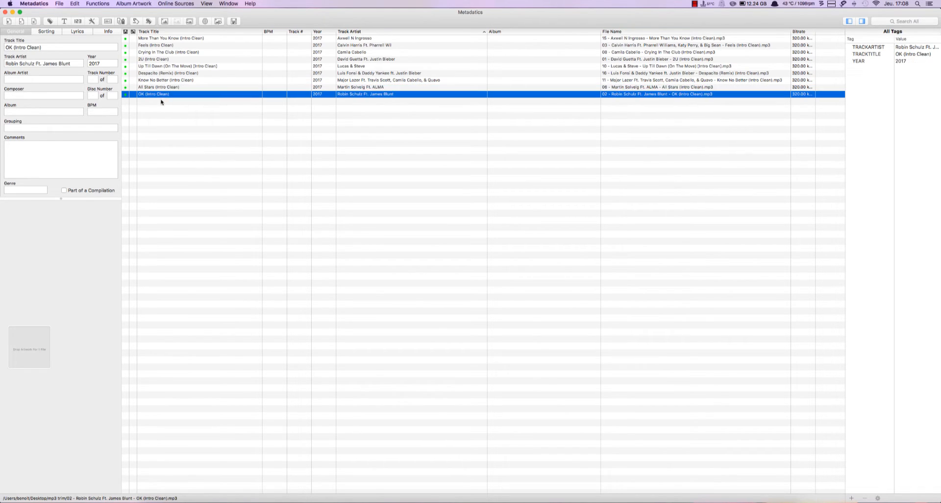
left_click(161, 59)
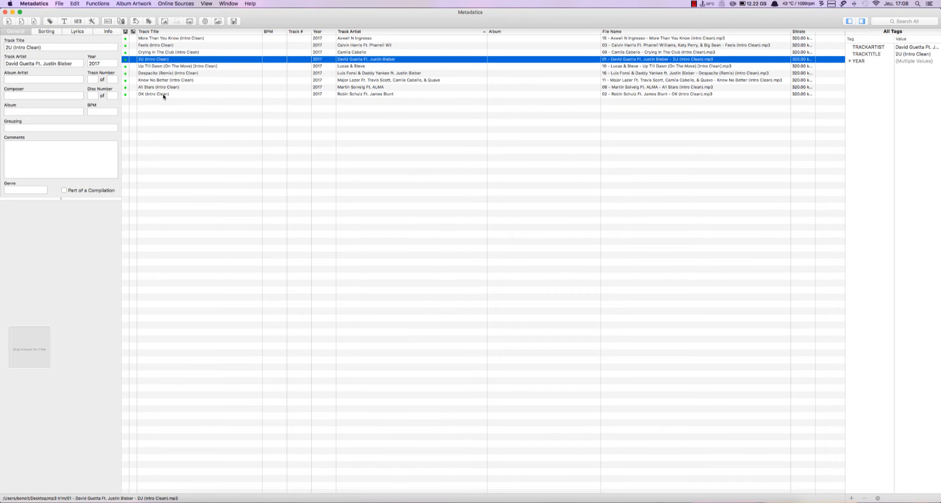
left_click(162, 46)
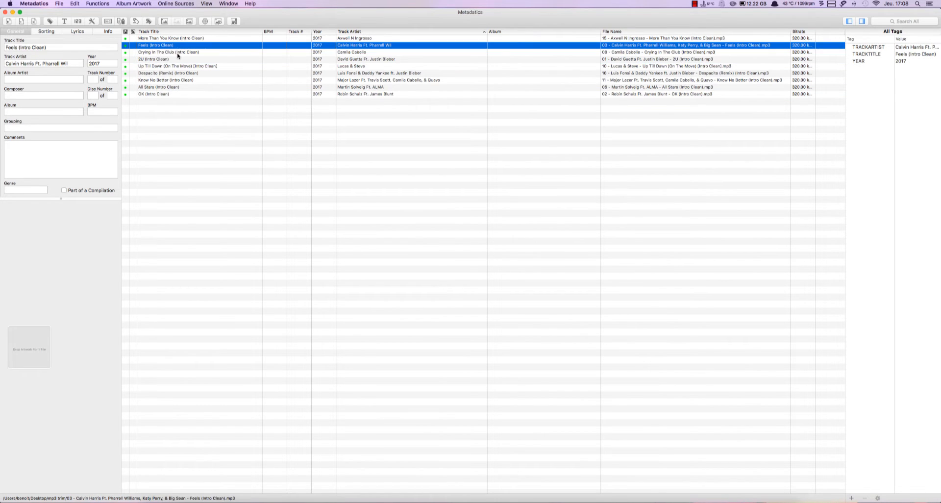
left_click(178, 53)
left_click(163, 60)
left_click(164, 67)
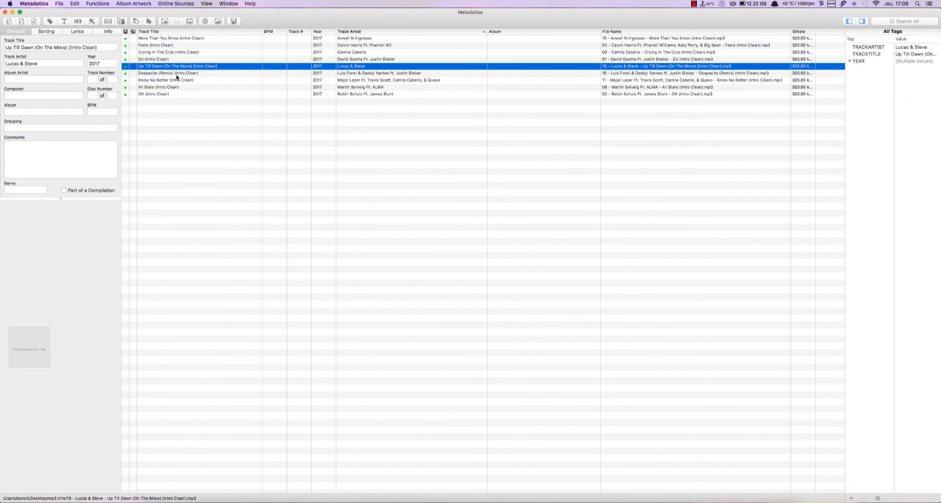
left_click(178, 74)
left_click(173, 39)
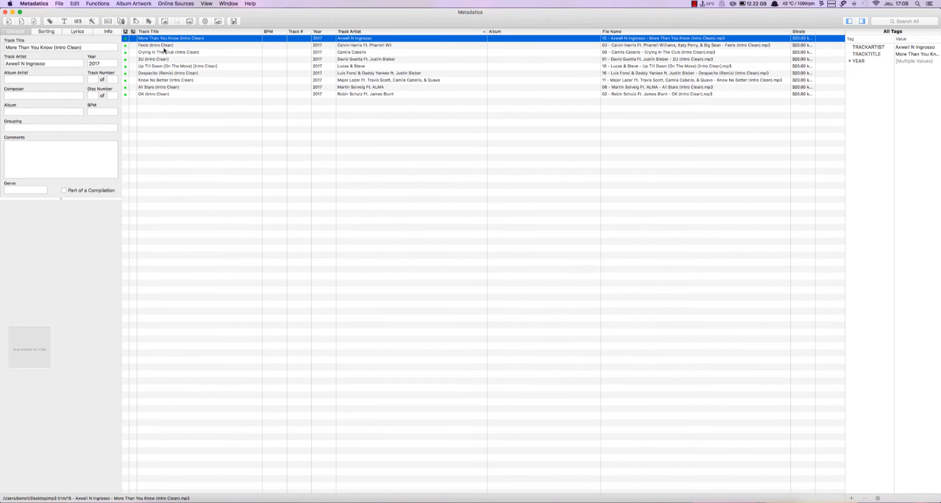
left_click(164, 46)
left_click(179, 177)
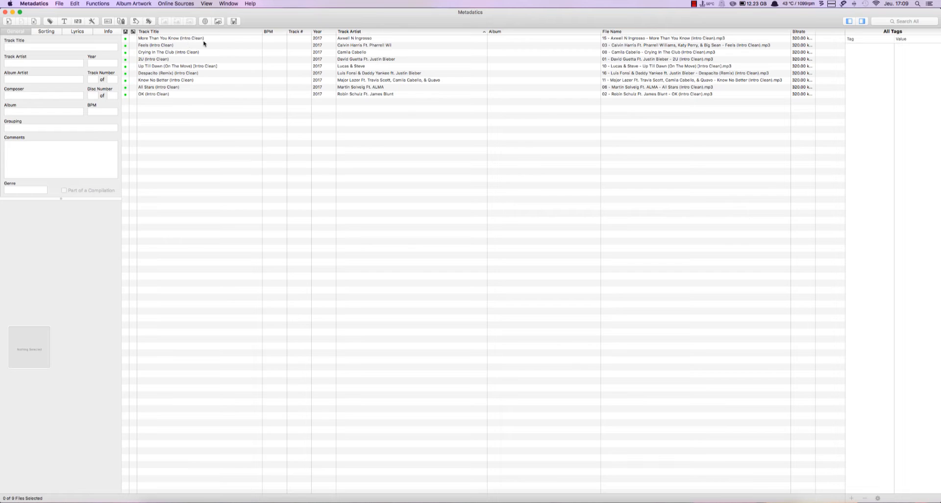
Switch the track title text manipulation to Remove n Characters From End and close the dialog without applying it
left_click(64, 22)
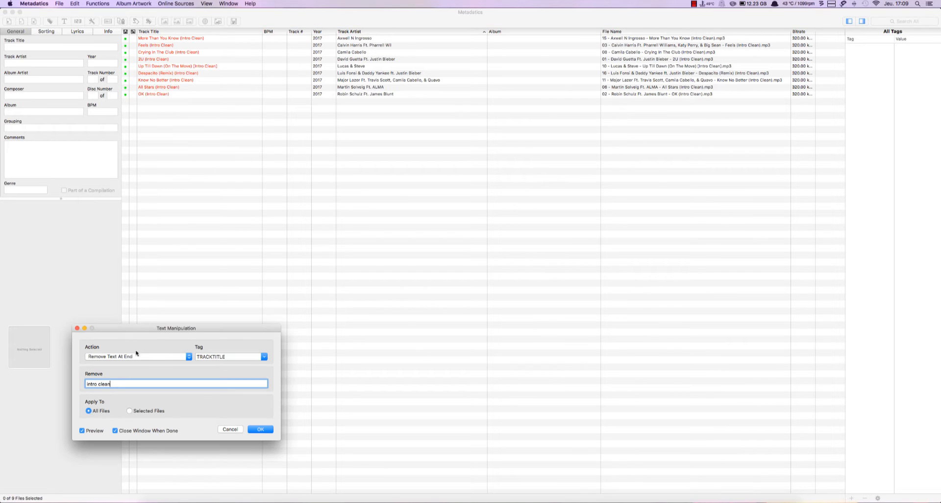
left_click(161, 357)
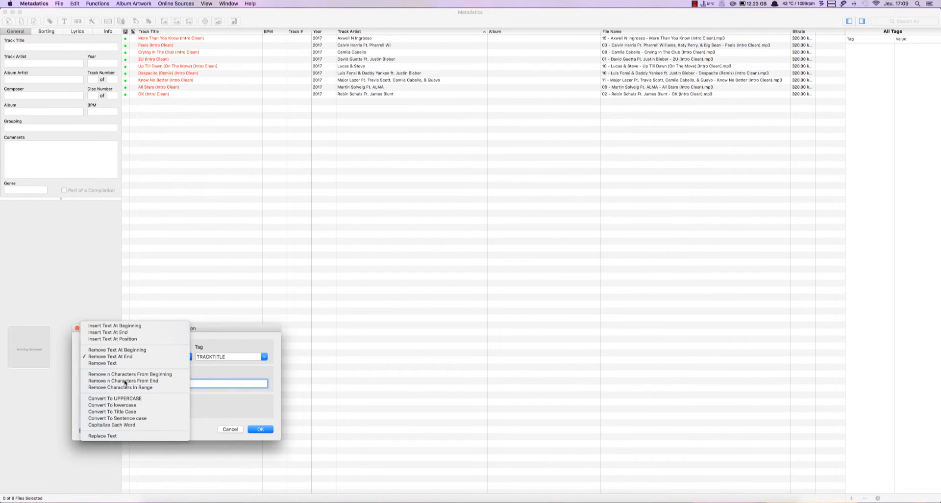
left_click(126, 381)
left_click_drag(136, 334, 215, 312)
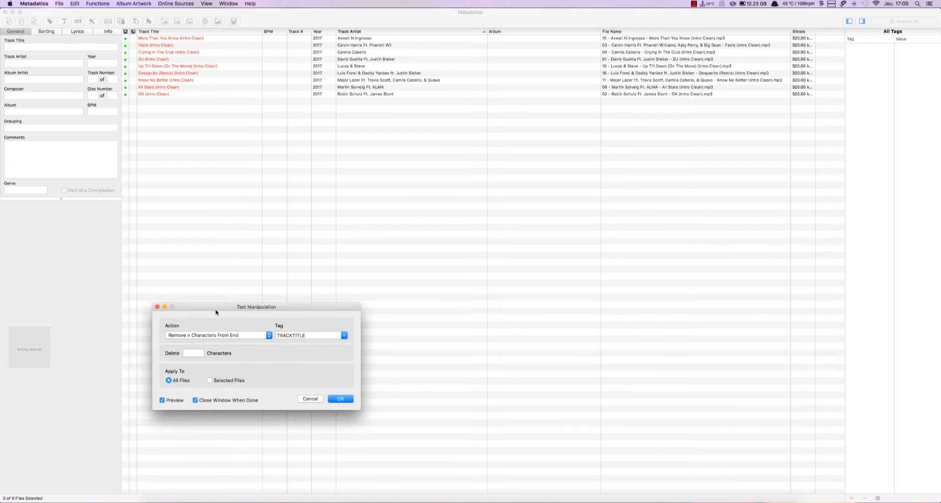
left_click(198, 53)
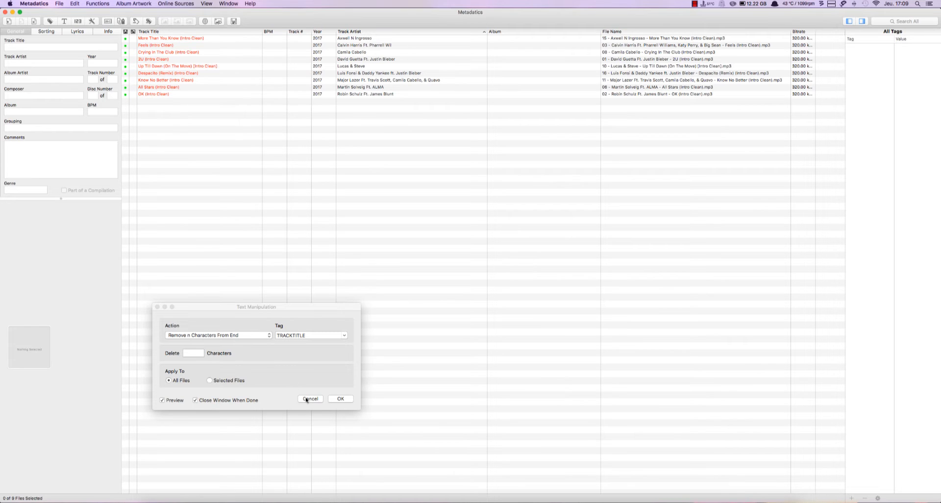
left_click(306, 400)
Count the characters of the "(Intro Clean)" suffix in the Despacito (Remix) title, leaving the title unedited
left_click(187, 68)
left_click(185, 74)
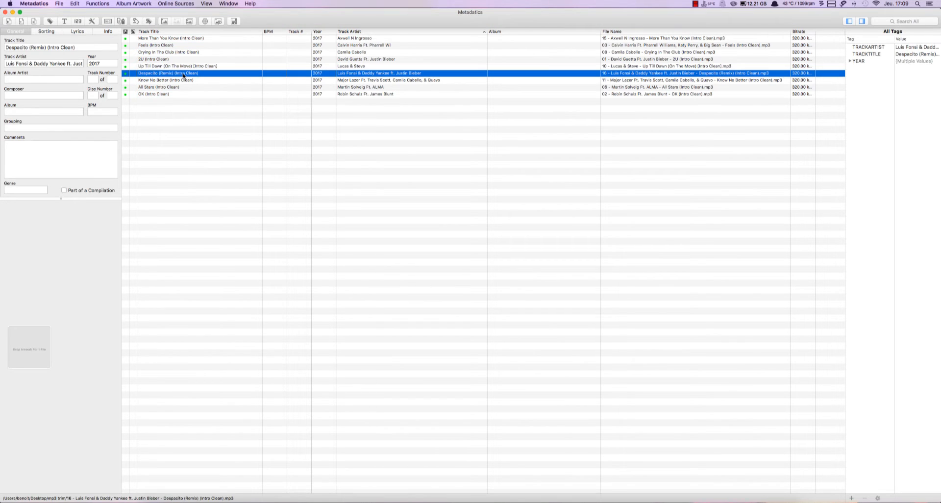
left_click(184, 75)
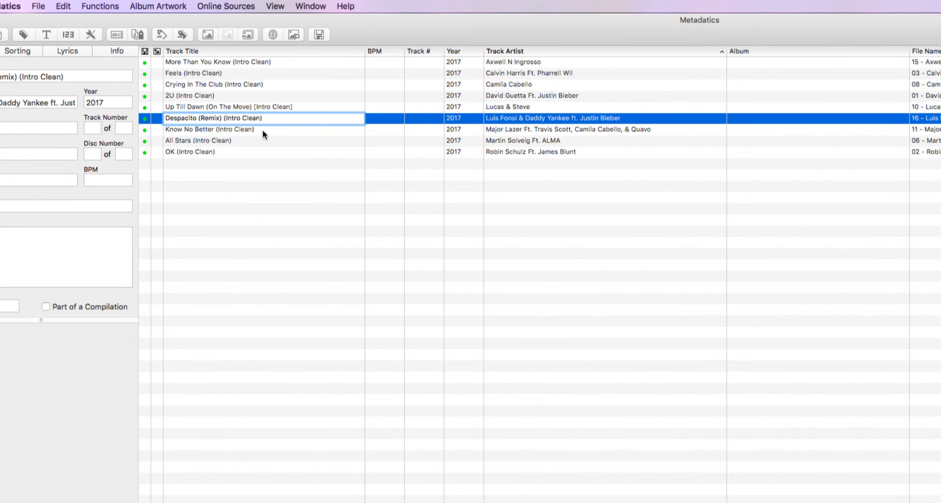
key("Left")
key("Left")
key("Left")
key("Left")
key("Left")
key("Left")
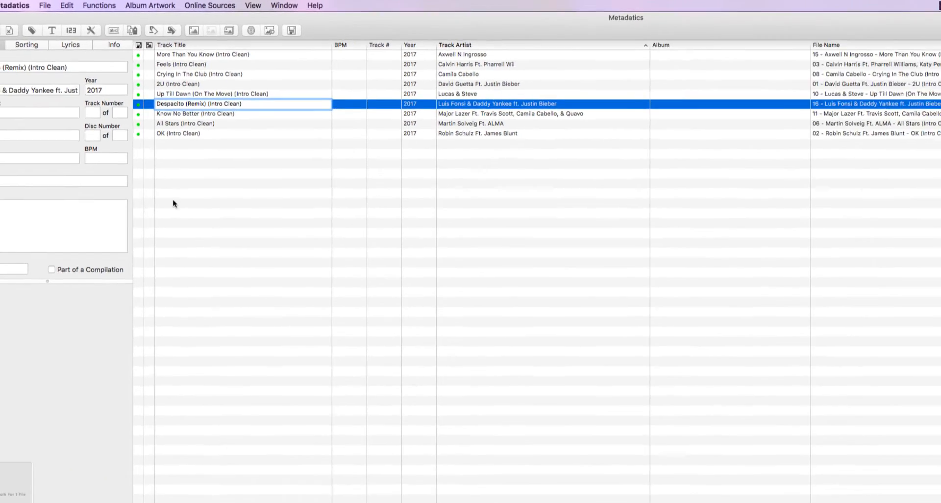
left_click(172, 203)
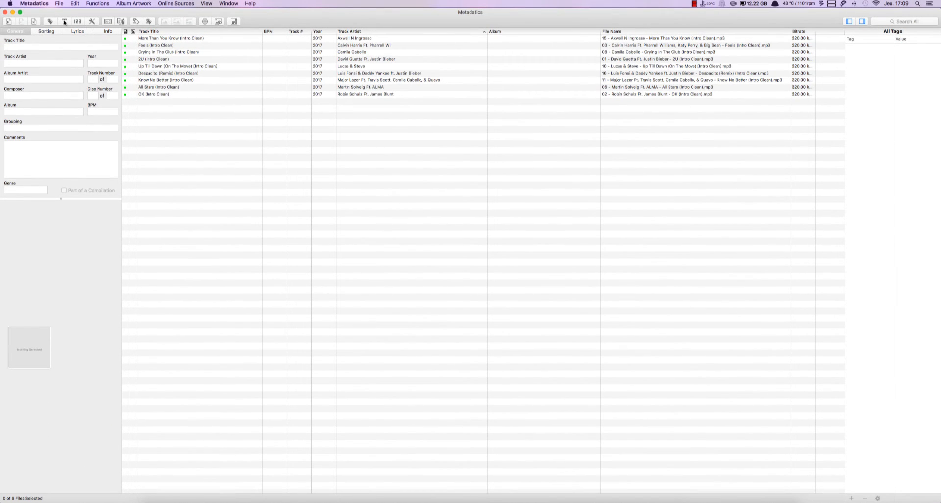
Remove 14 characters from the end of the track titles of all files, checking the preview before applying
left_click(64, 22)
left_click(192, 352)
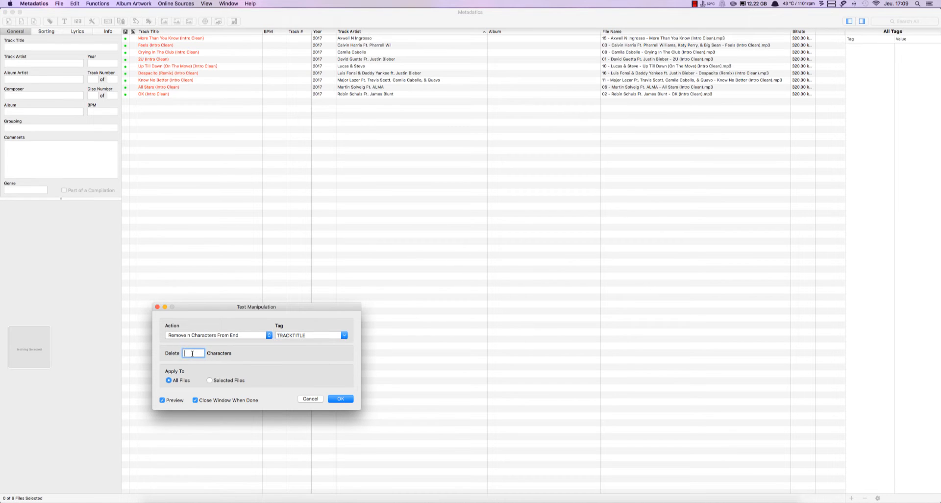
type("14")
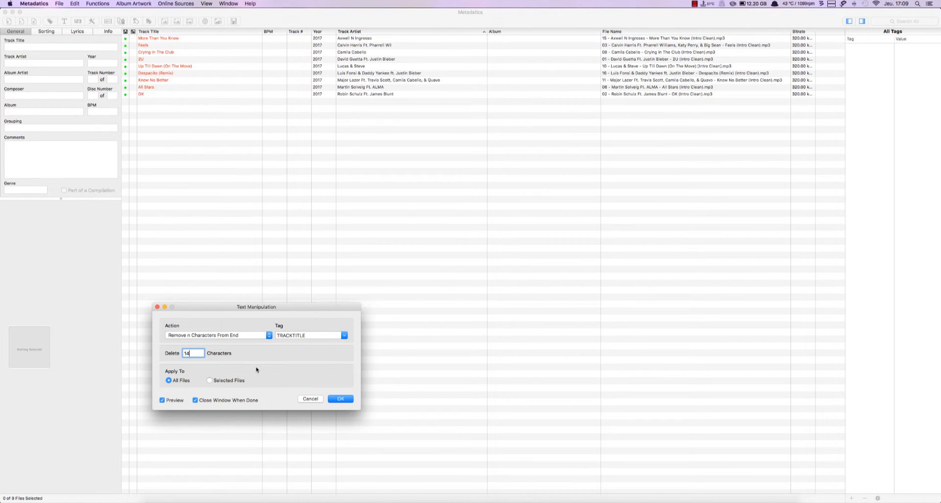
left_click(211, 380)
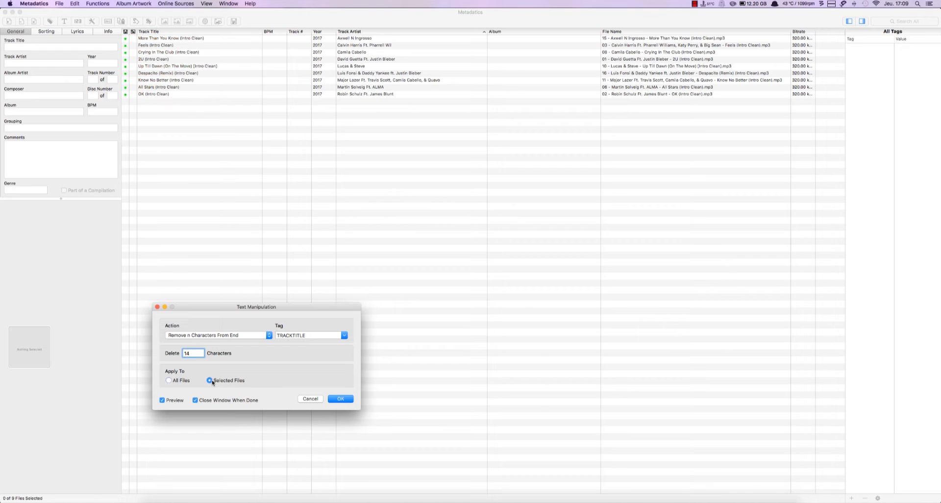
left_click(180, 382)
left_click(163, 401)
left_click(162, 400)
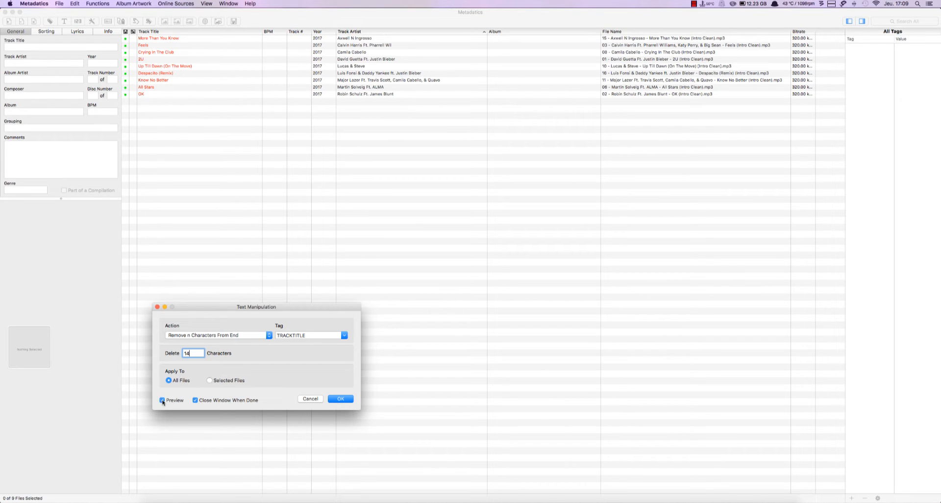
left_click(162, 400)
left_click(342, 398)
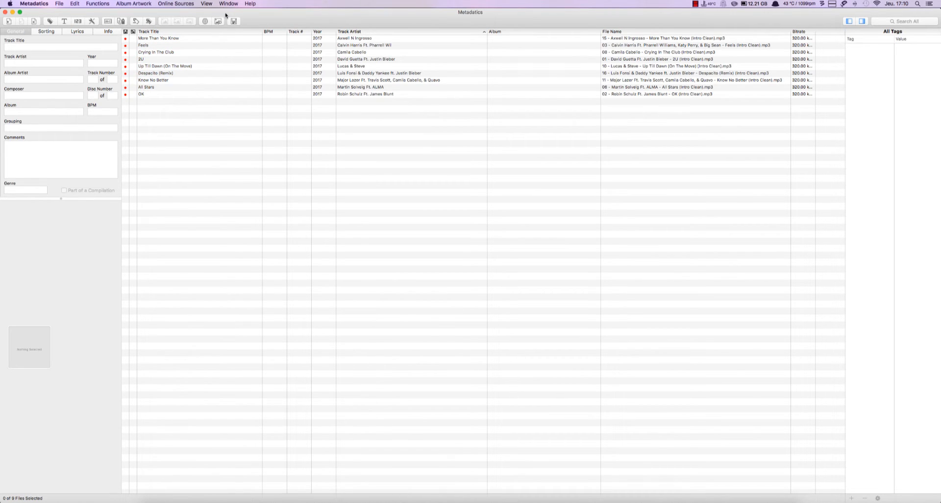
Save the shortened titles to all files and go through every track to check its title and tags
left_click(234, 21)
left_click(169, 95)
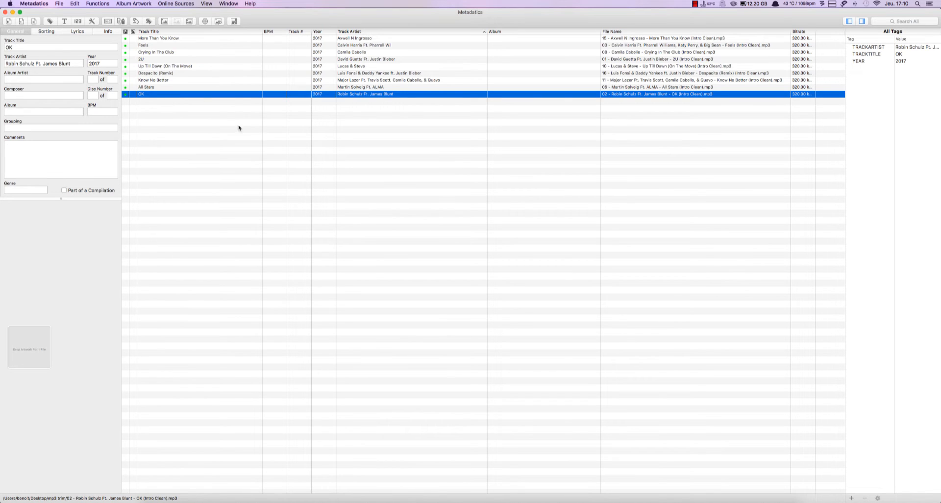
left_click(178, 40)
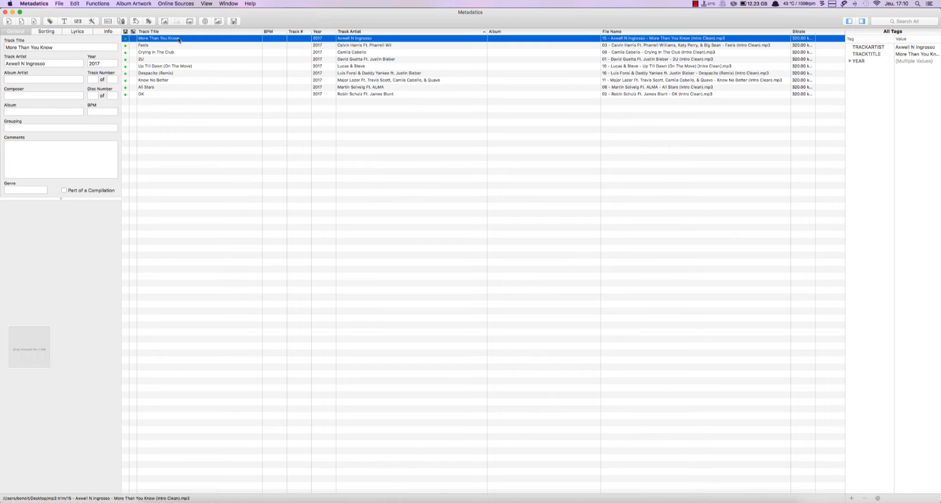
key("Down")
key("Down")
key("Down")
key("Down")
key("Down")
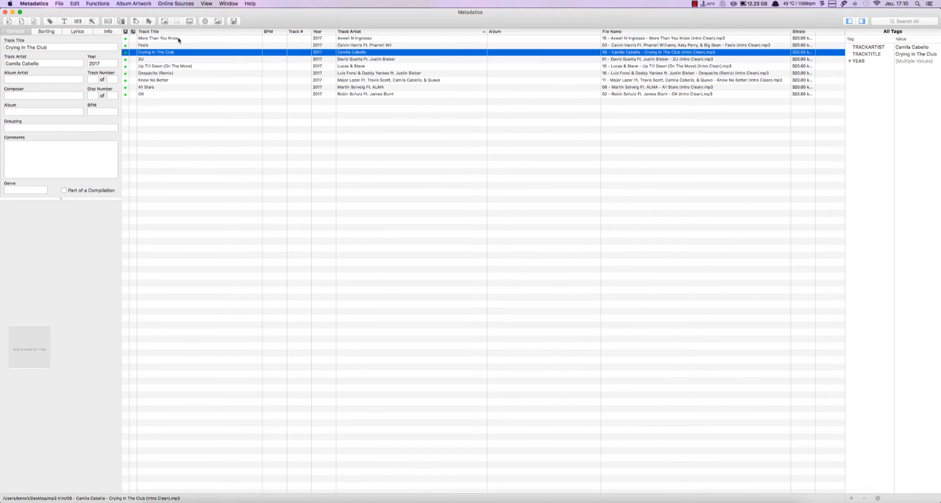
key("Down")
key("Down")
key("Down")
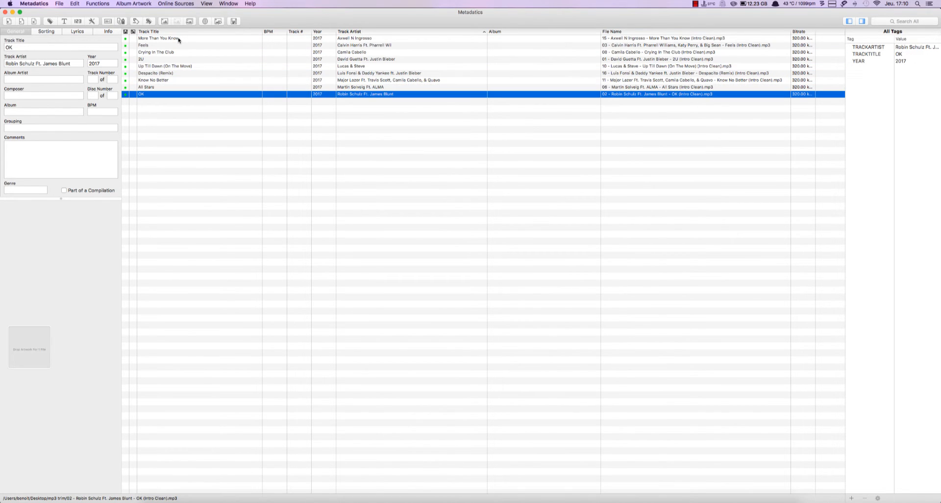
left_click(179, 40)
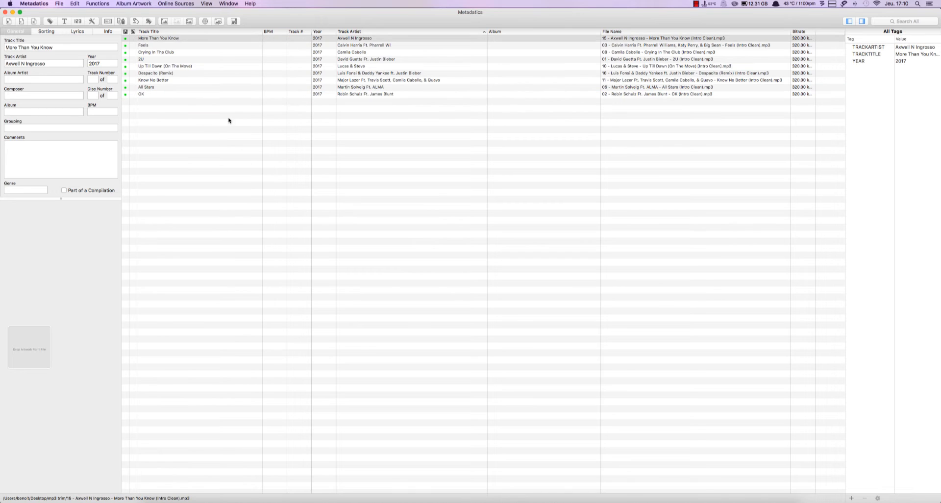
Compare the file names with the cleaned track titles and artists, and clear the selection
left_click(353, 74)
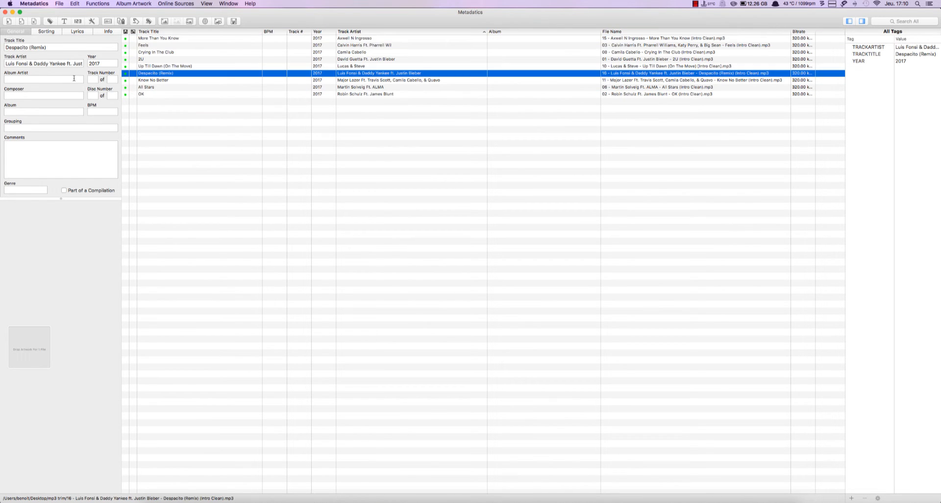
left_click(617, 67)
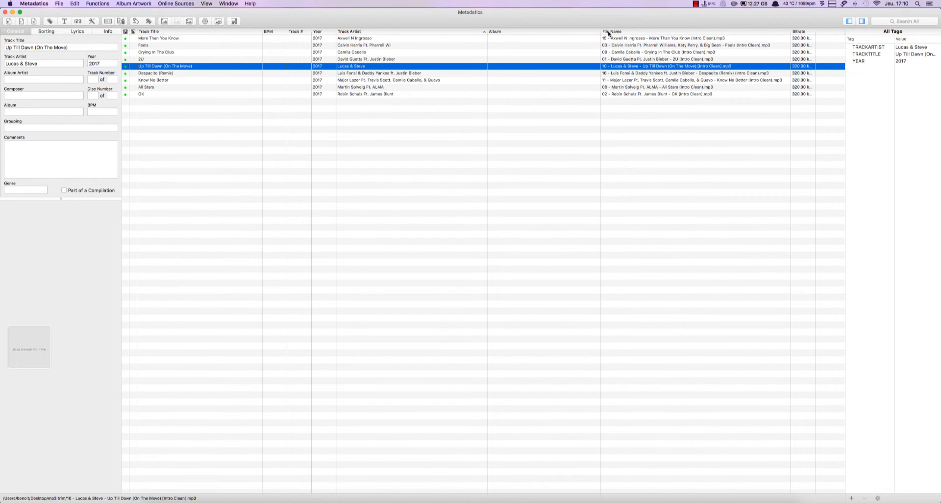
left_click(172, 80)
left_click(198, 141)
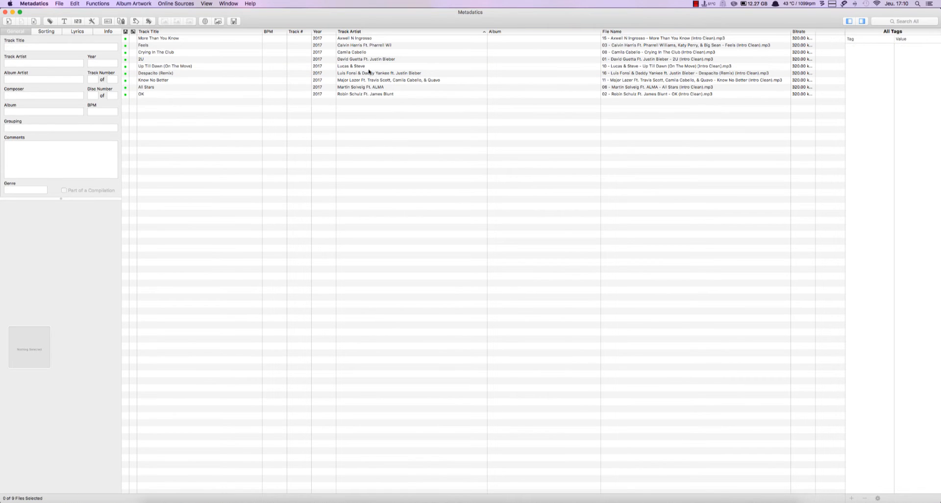
left_click(635, 52)
left_click(250, 189)
Rename all existing files with the format {TRACKARTIST} - {TRACKTITLE}, comparing the preview with the original names before applying
left_click(108, 22)
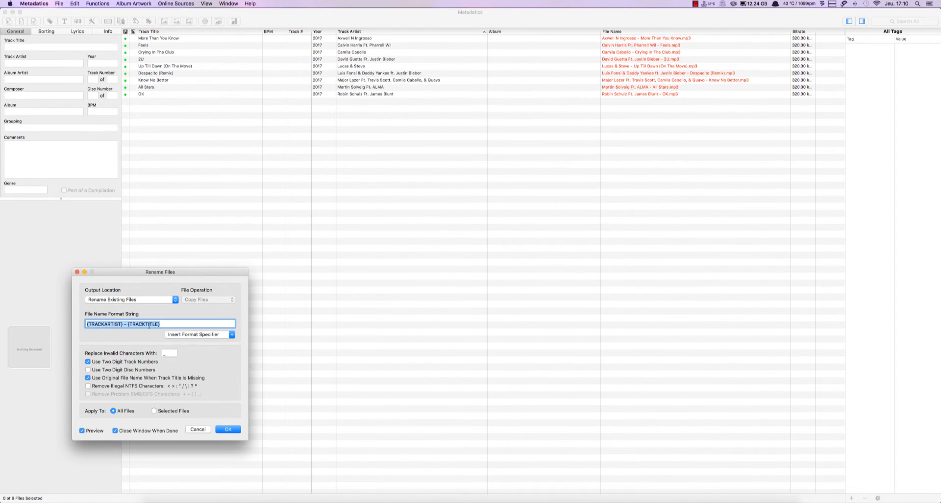
left_click(82, 431)
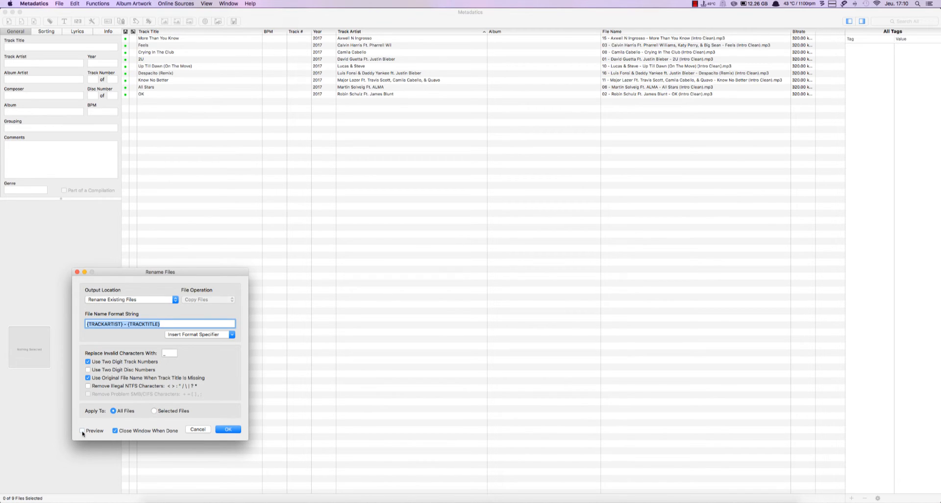
left_click(82, 431)
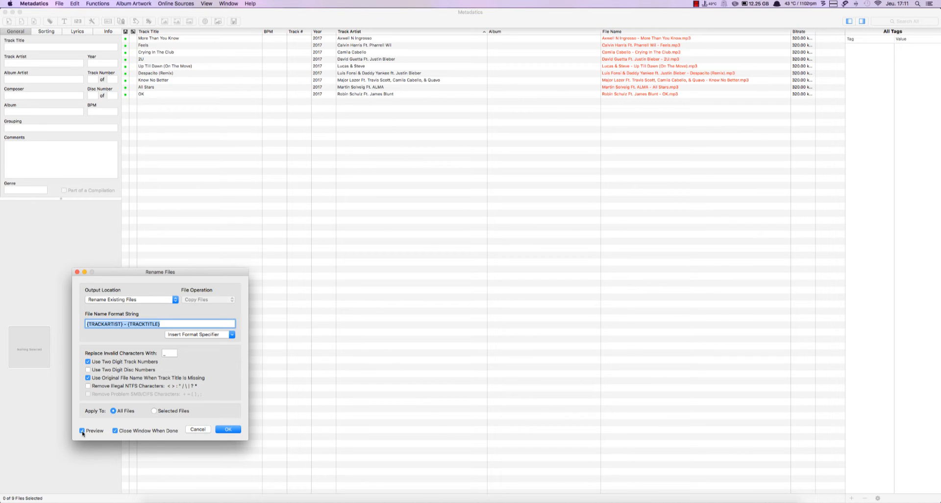
left_click(82, 430)
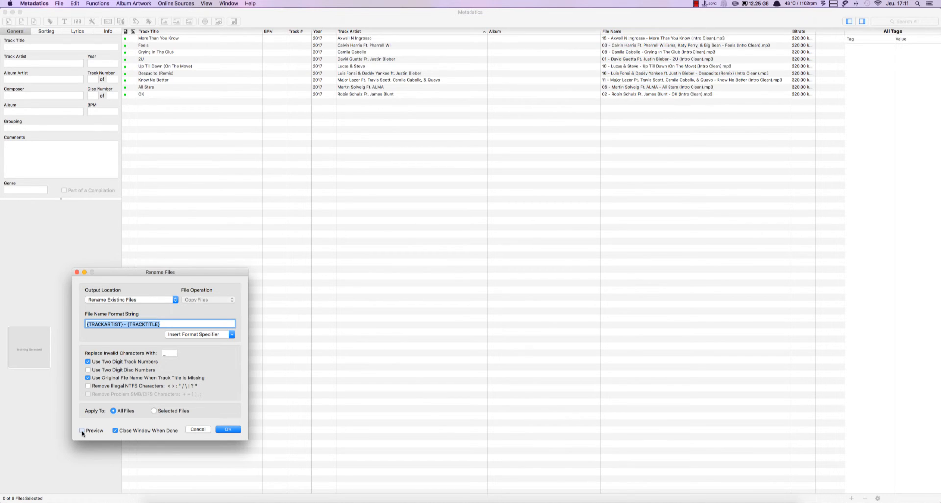
left_click(82, 431)
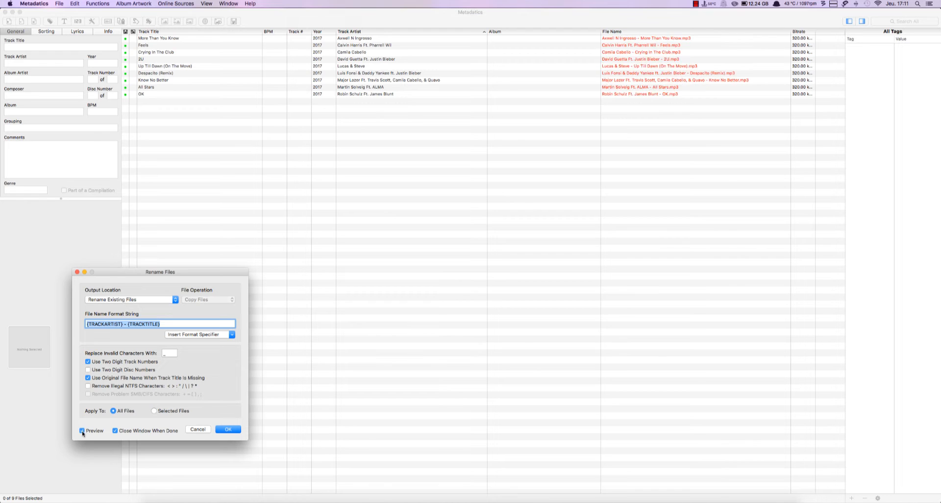
left_click(228, 429)
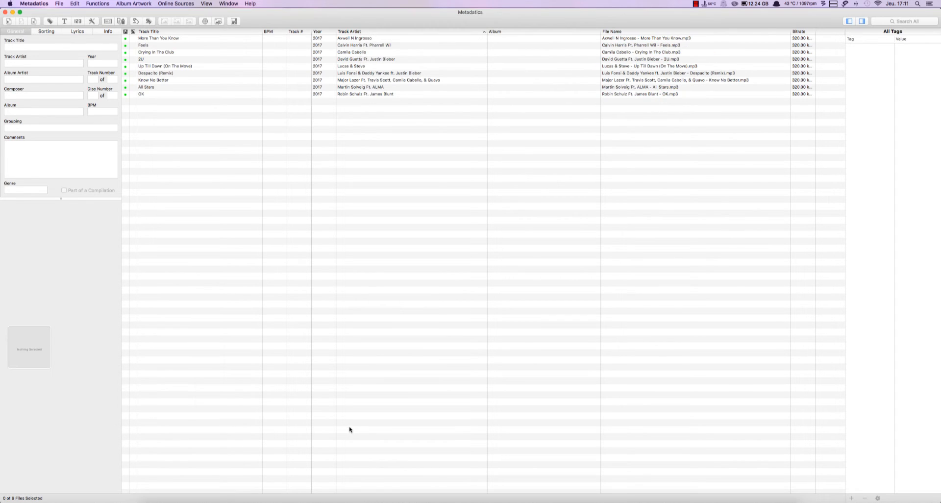
Check the renamed files in the track list, save all files and close the Metadatics window
left_click(624, 45)
left_click(304, 93)
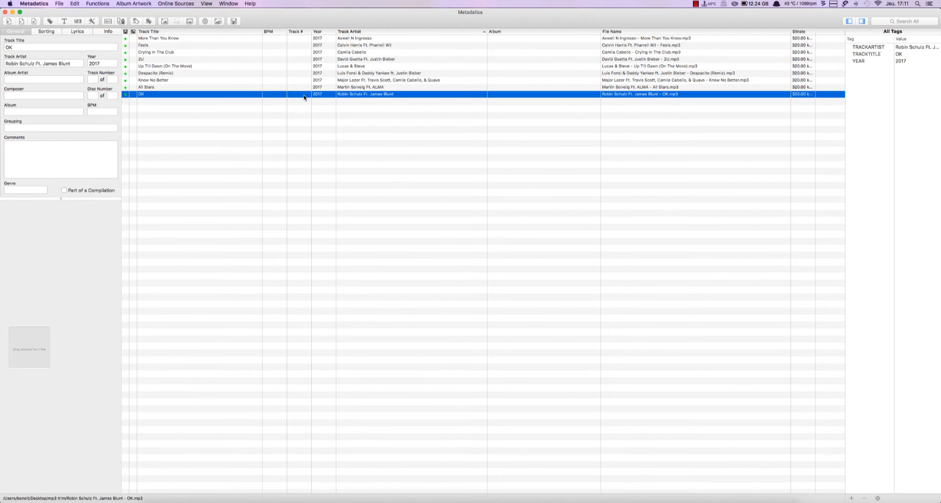
left_click(200, 66)
left_click(327, 79)
left_click(198, 136)
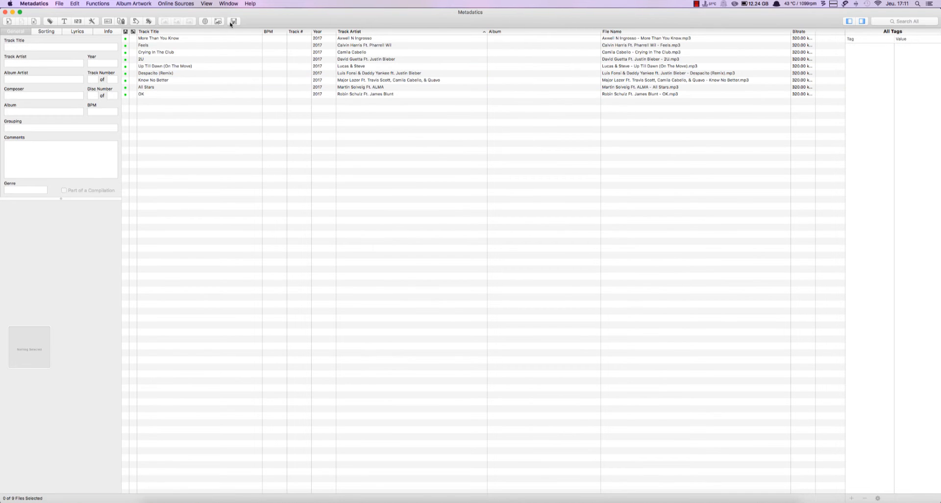
left_click(234, 22)
left_click(5, 12)
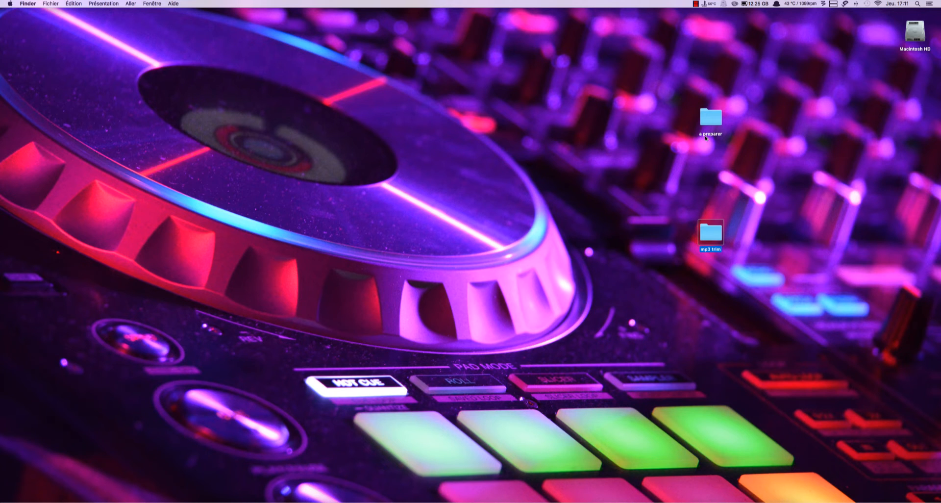
Open the mp3 trim folder on the desktop, check the new file names and close the folder
double_click(712, 237)
left_click(627, 168)
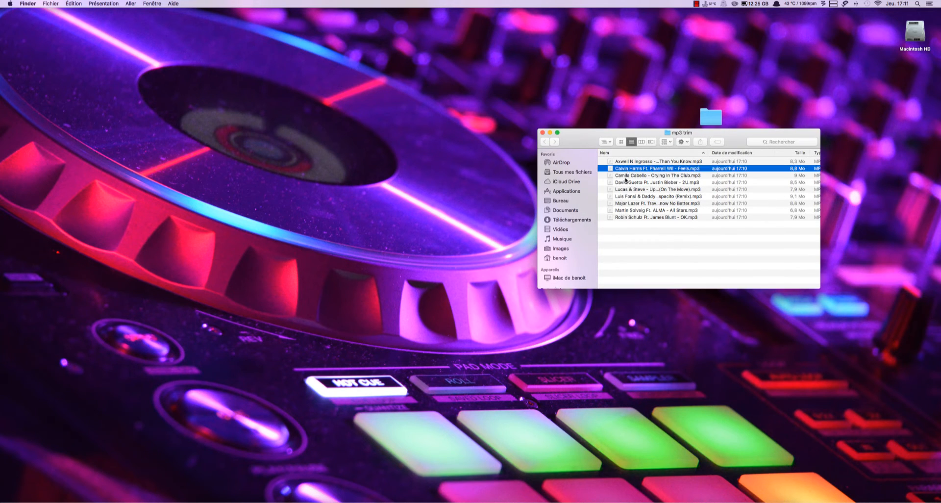
left_click(628, 182)
left_click(628, 211)
left_click(629, 227)
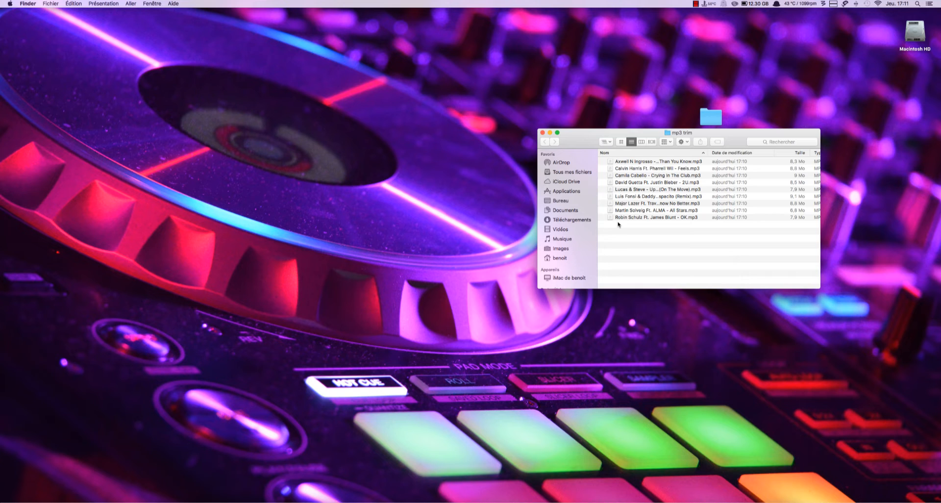
left_click(543, 132)
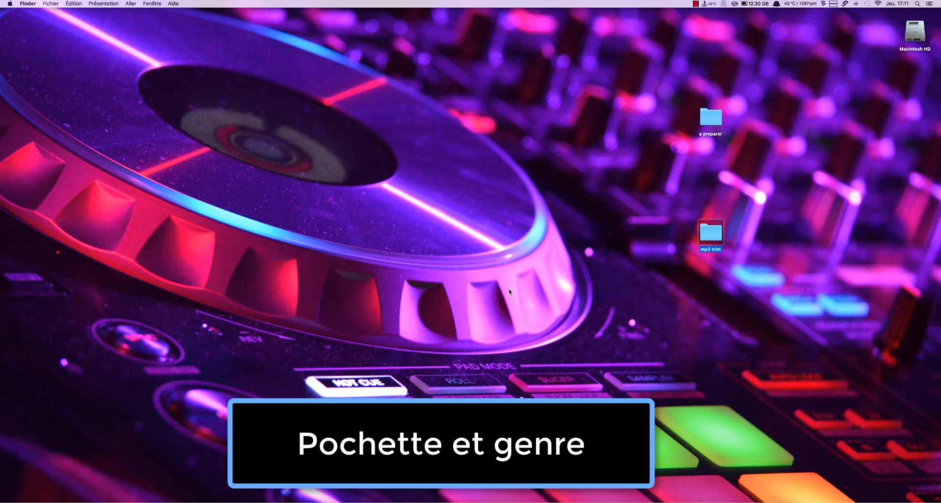
Launch Beatport Pro from the applications overview
key("F4")
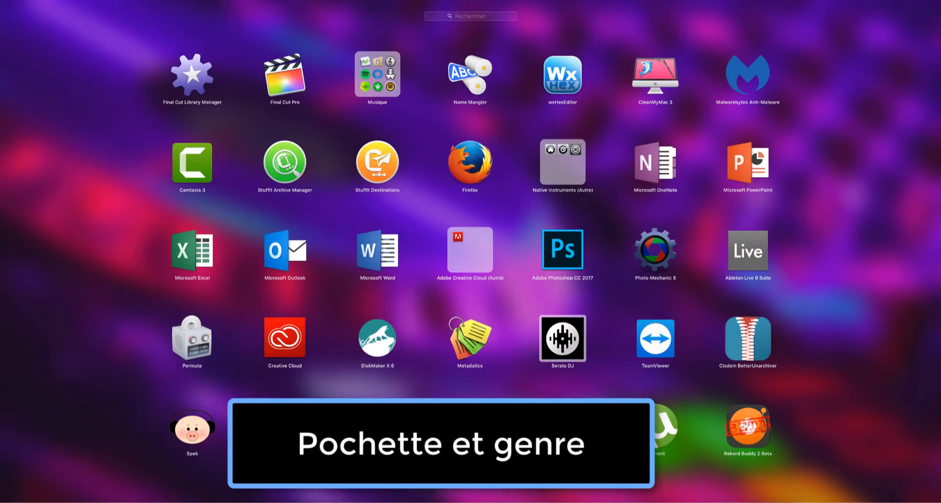
scroll(470, 250, "right", 5)
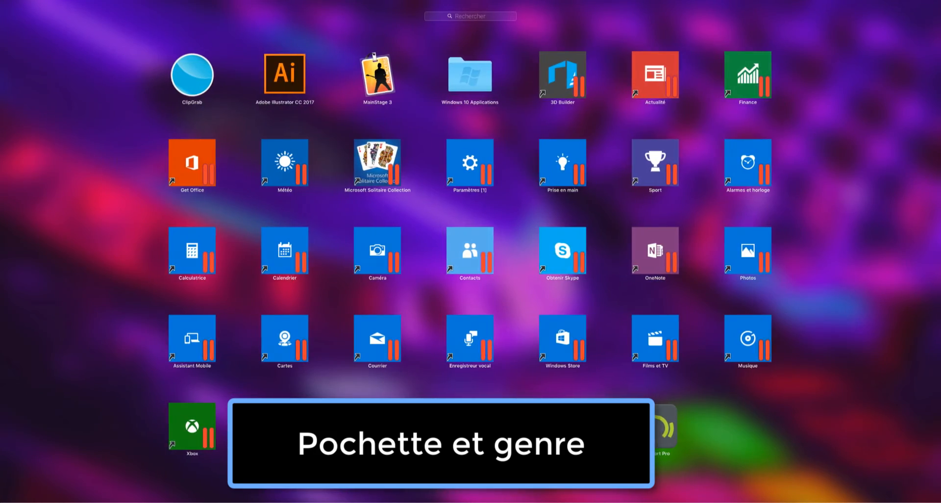
left_click(657, 427)
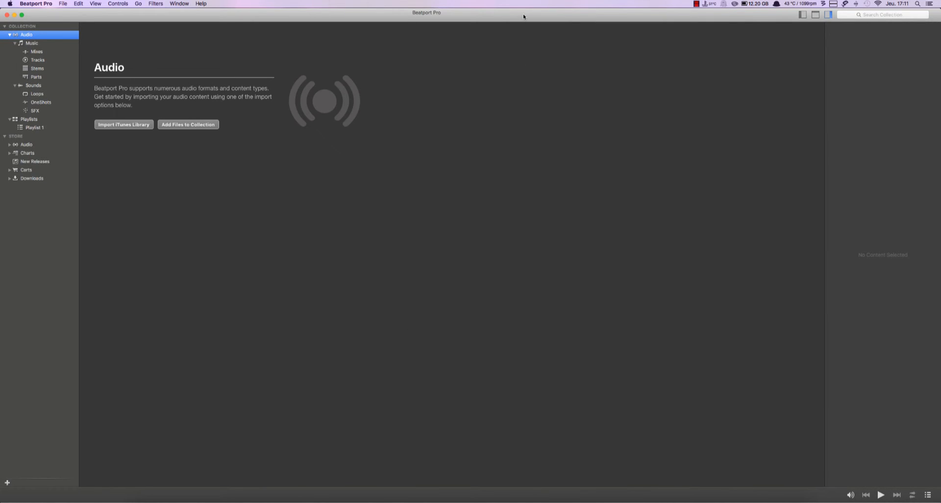
Import the mp3 trim folder from the desktop into the Audio collection and restore the window to full size
left_click_drag(523, 16, 234, 94)
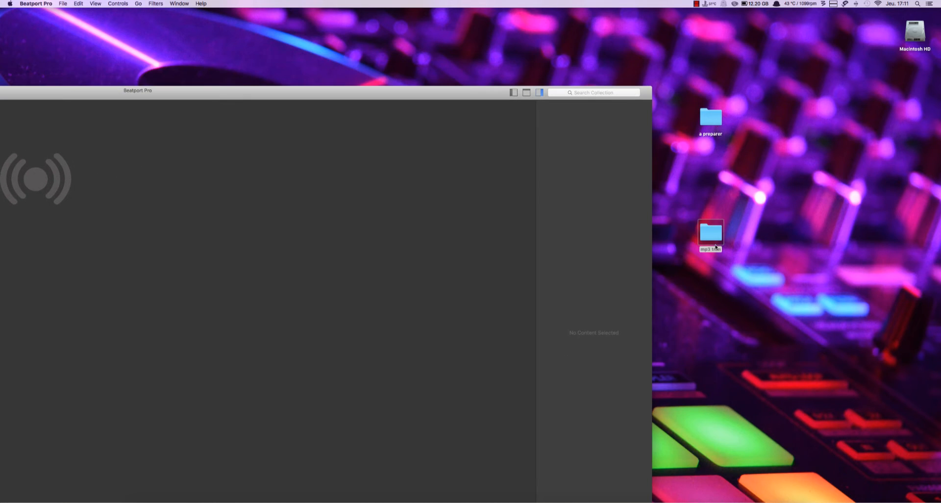
left_click_drag(716, 247, 14, 219)
left_click_drag(150, 96, 663, 289)
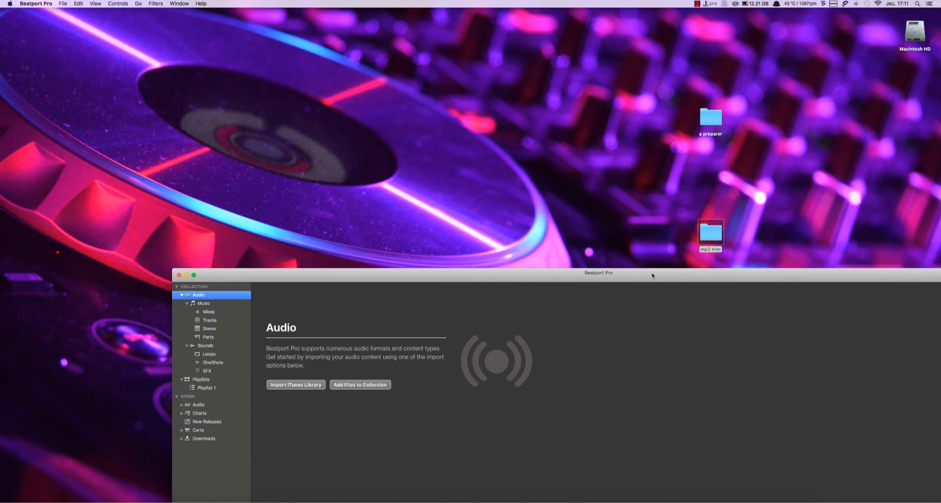
left_click_drag(710, 235, 341, 345)
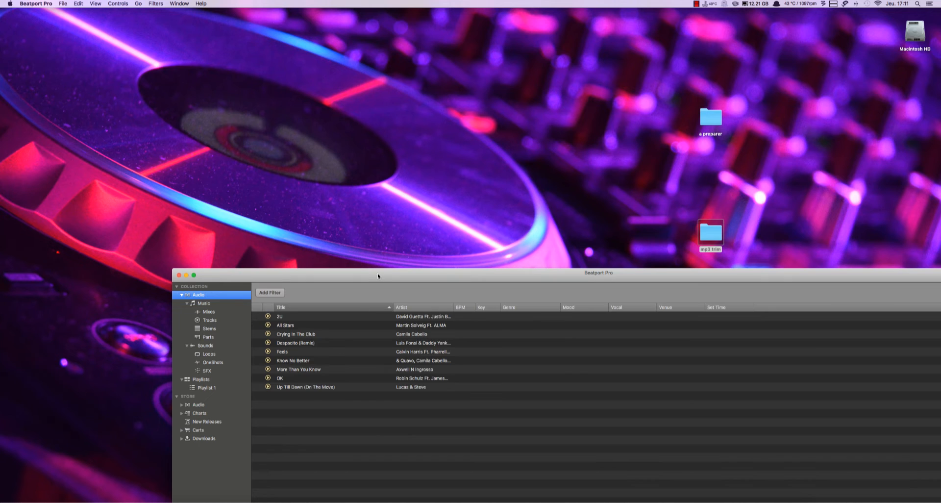
double_click(373, 273)
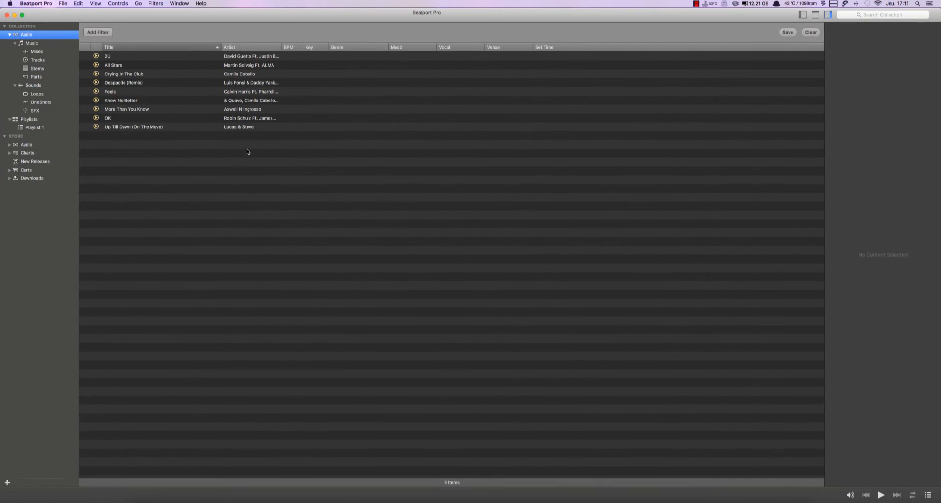
Select all imported tracks and start syncing them with Beatport, showing the catalog matches for 2U
key("super+a")
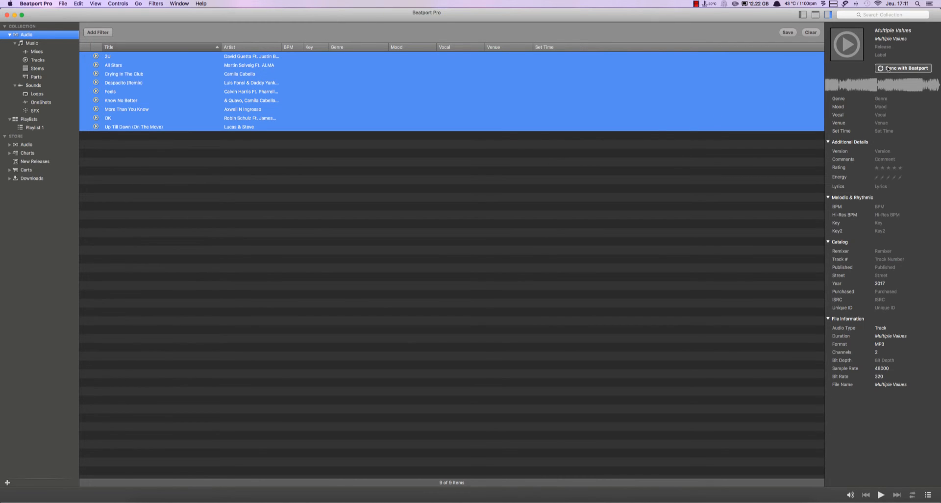
left_click(913, 70)
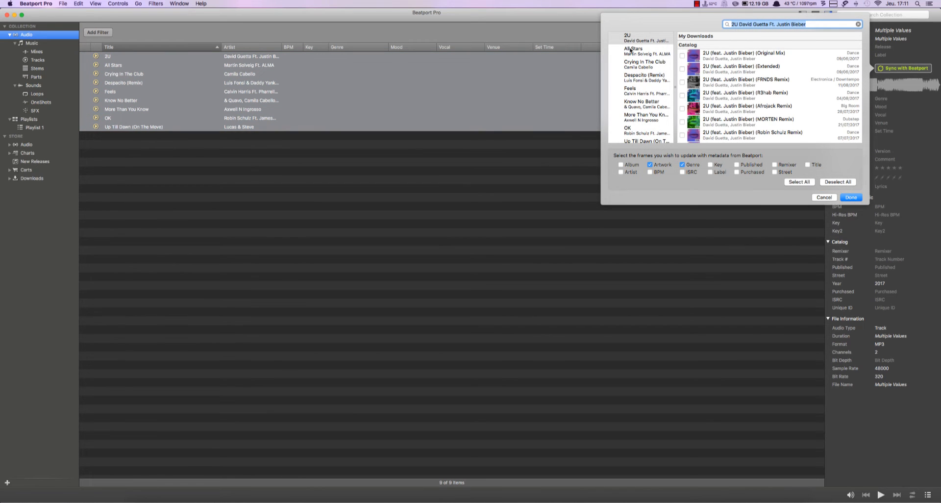
left_click(632, 36)
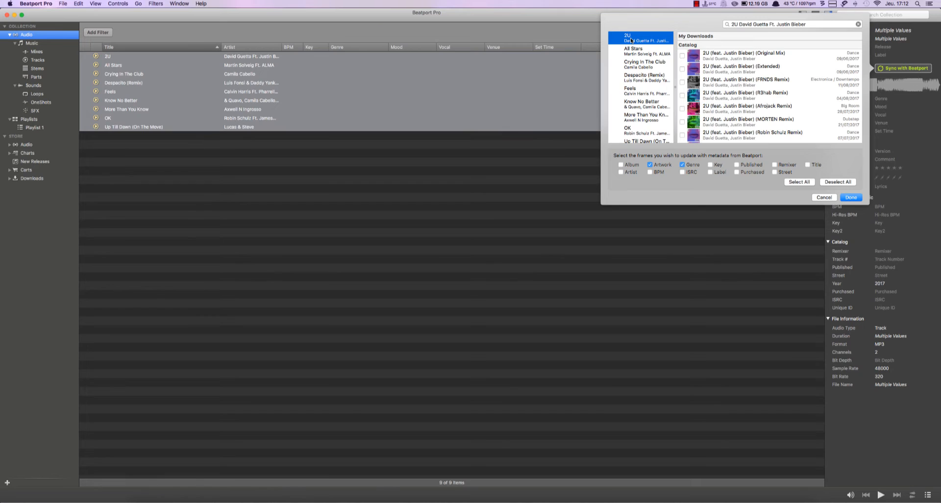
Try adding BPM and Key to the metadata frames to update, and switch both off again
left_click(651, 173)
left_click(649, 172)
left_click(650, 172)
left_click(710, 165)
left_click(710, 165)
left_click(649, 172)
Match 2U to the catalog entry 2U (feat. Justin Bieber) (Original Mix) and show the matches for All Stars
left_click(682, 56)
left_click(647, 57)
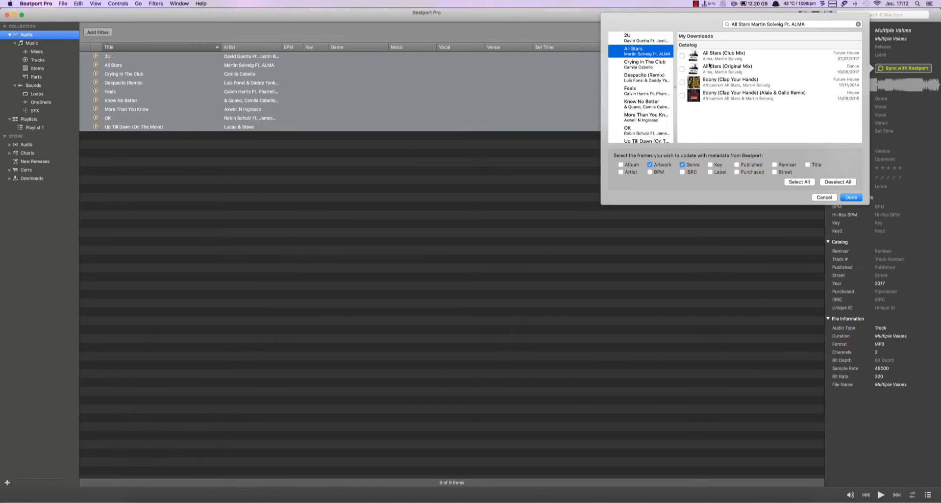
Look through the catalog matches for Crying In The Club for a suitable version
left_click(637, 65)
scroll(634, 80, "down", 1)
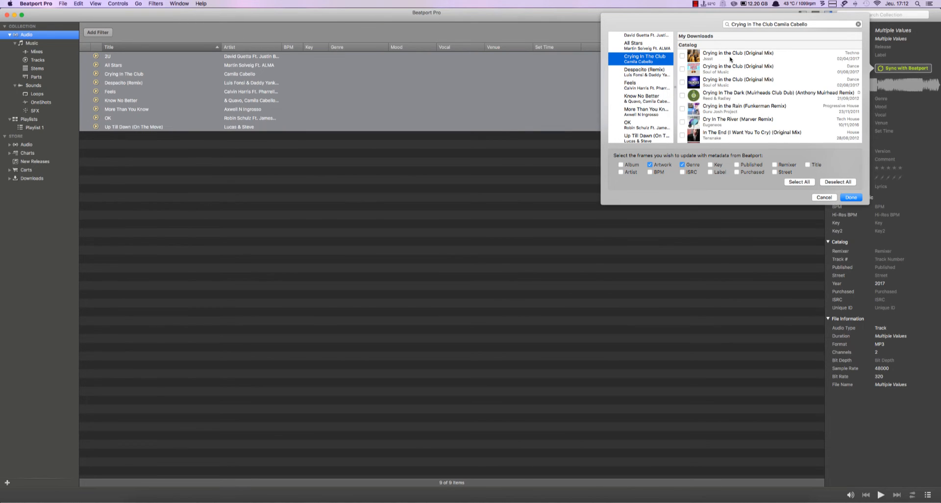
scroll(720, 83, "down", 3)
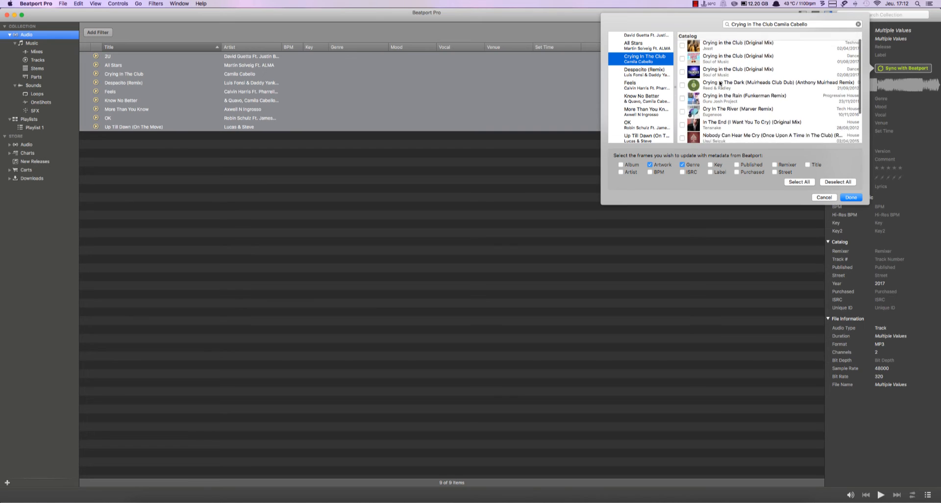
scroll(719, 83, "down", 3)
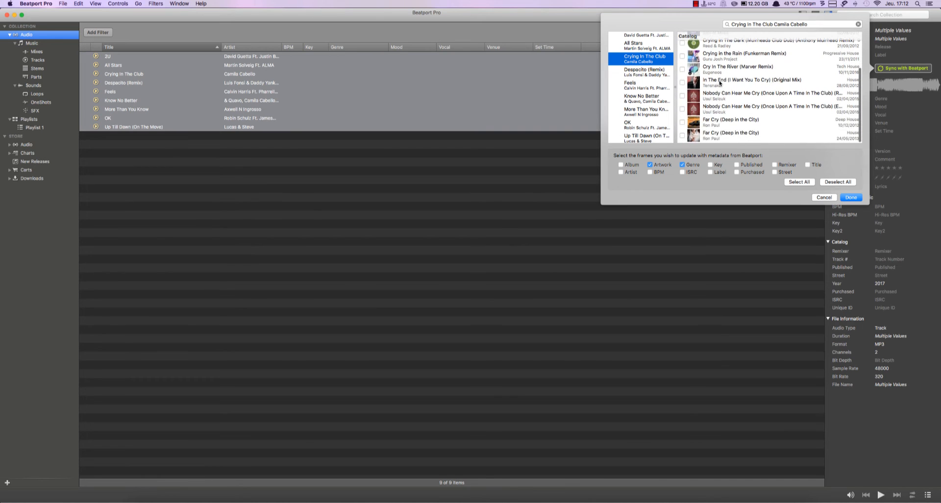
scroll(721, 82, "up", 6)
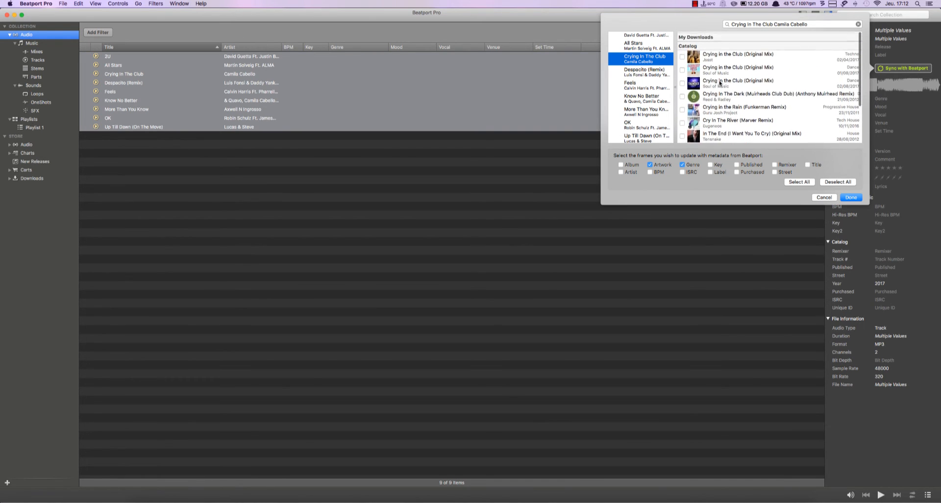
Show the catalog matches for Despacito (Remix) and shorten its search text to Despacito Luis Fonsi
left_click(635, 73)
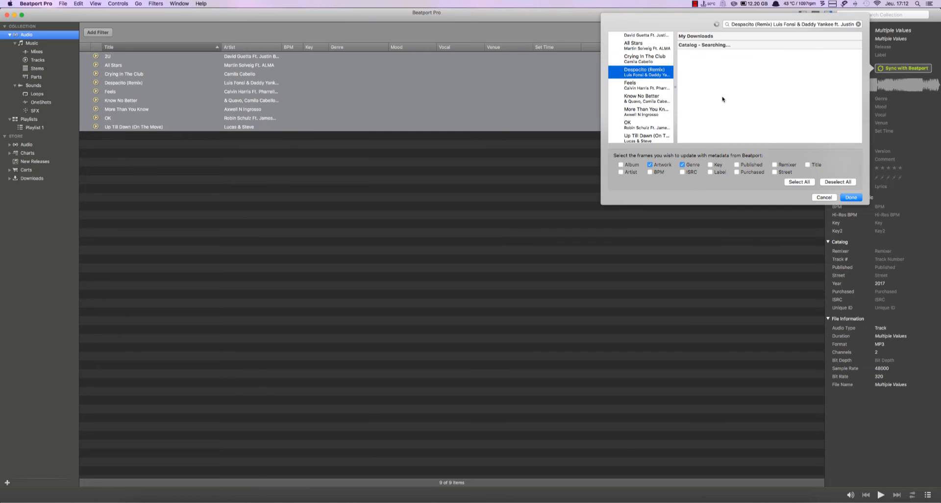
left_click(774, 23)
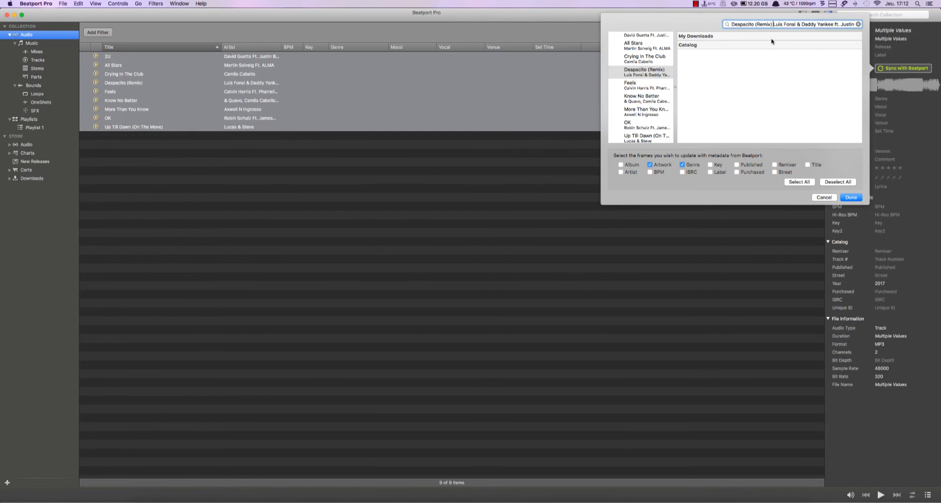
key("BackSpace")
key("BackSpace")
key("BackSpace")
key("BackSpace")
key("BackSpace")
key("BackSpace")
key("BackSpace")
key("BackSpace")
key("BackSpace")
left_click_drag(780, 24, 854, 24)
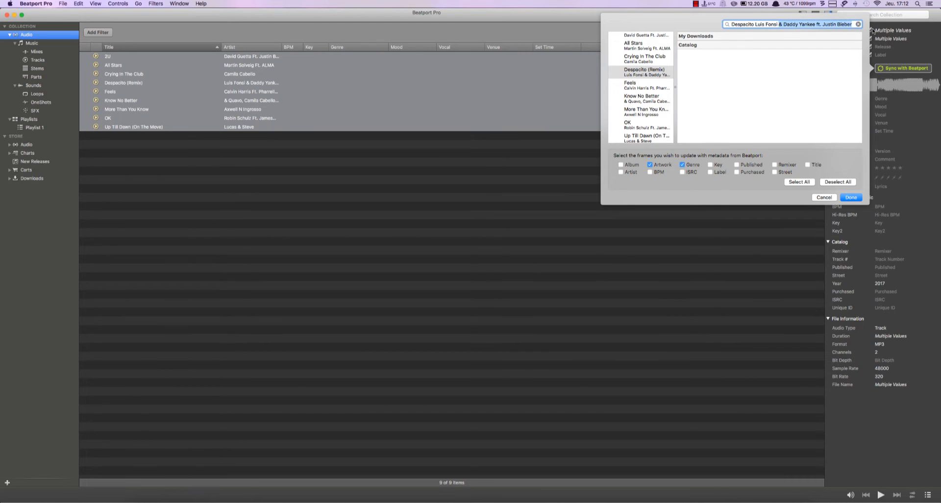
key("BackSpace")
left_click(771, 80)
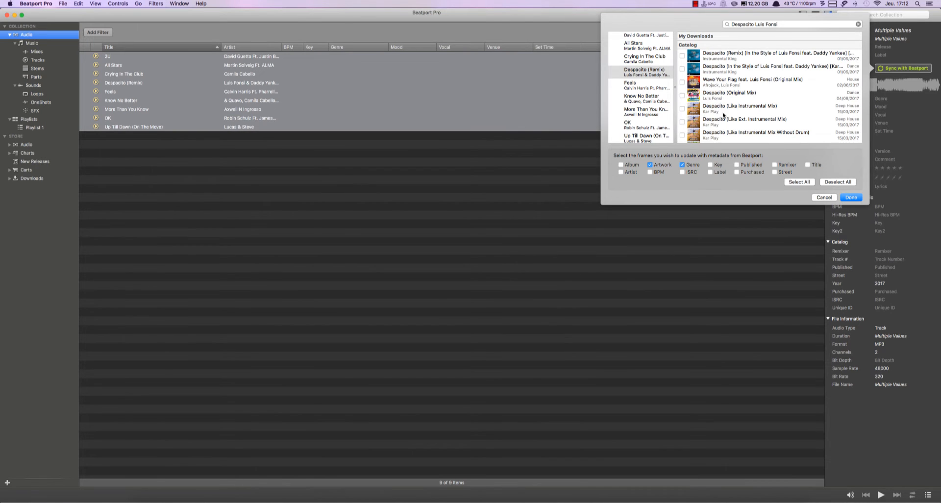
Match Despacito (Remix) to the catalog entry Despacito (Original Mix) by Luis Fonsi
scroll(723, 114, "down", 3)
scroll(723, 115, "down", 2)
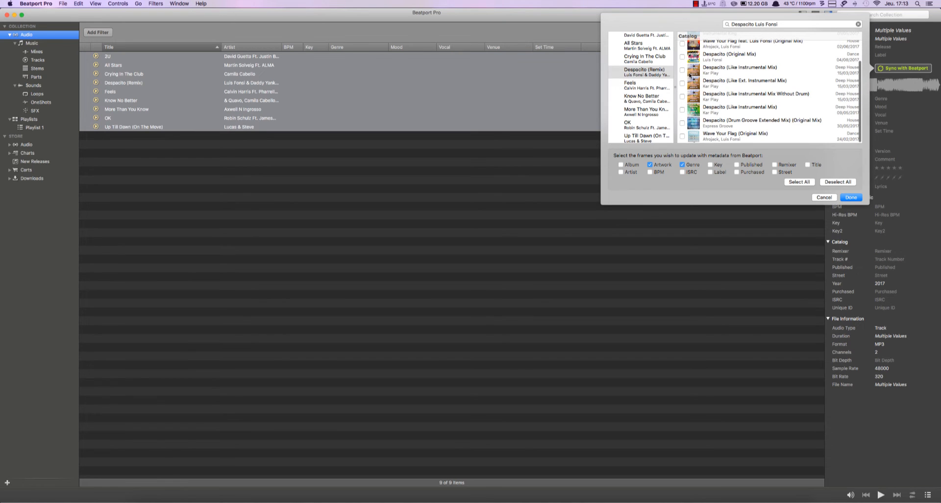
scroll(684, 71, "up", 1)
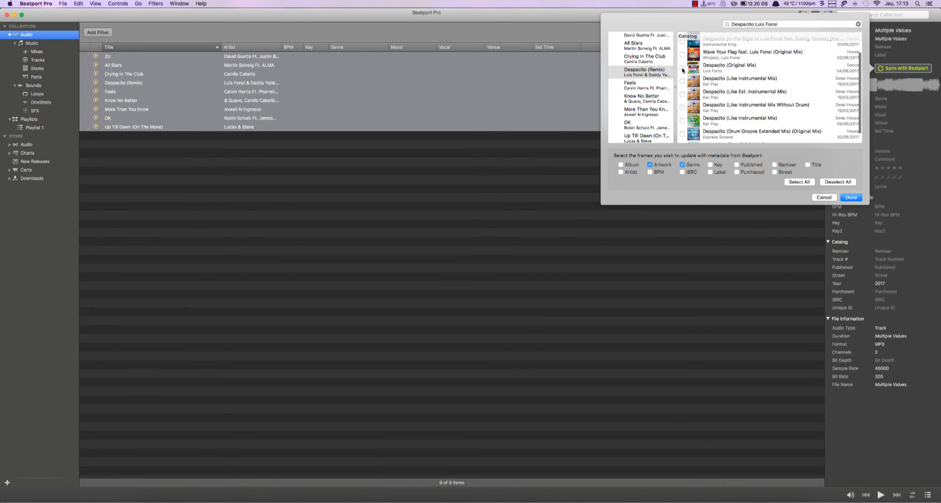
left_click(682, 68)
Go through the catalog matches for Feels, Know No Better, More Than You Know and OK, and match Up Till Dawn (On The Move) to its Club Mix
left_click(642, 86)
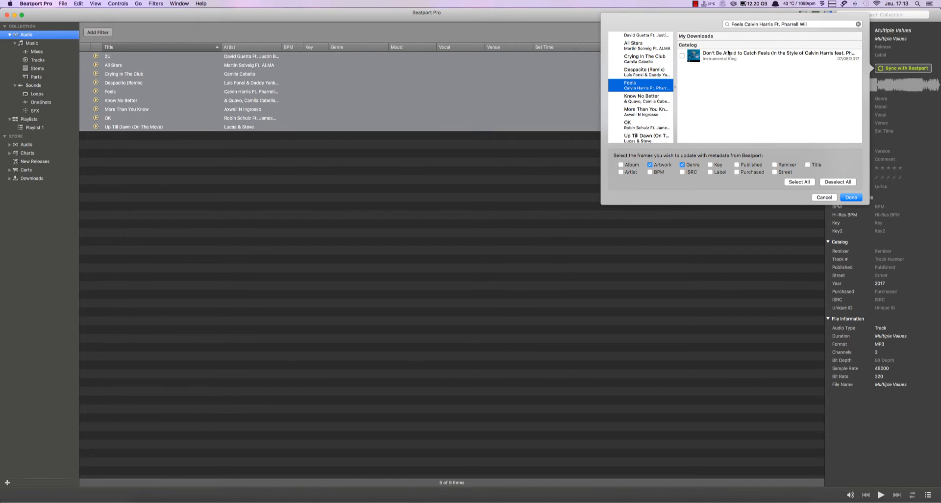
left_click(637, 97)
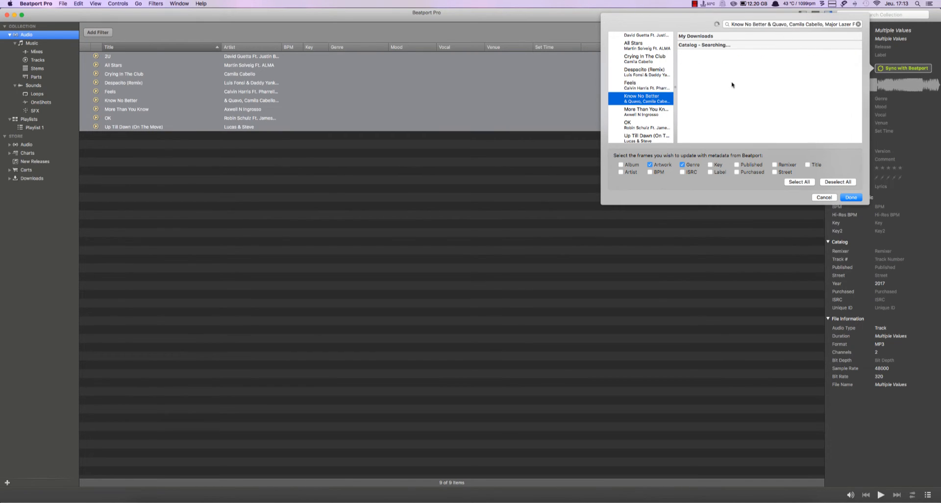
left_click(642, 112)
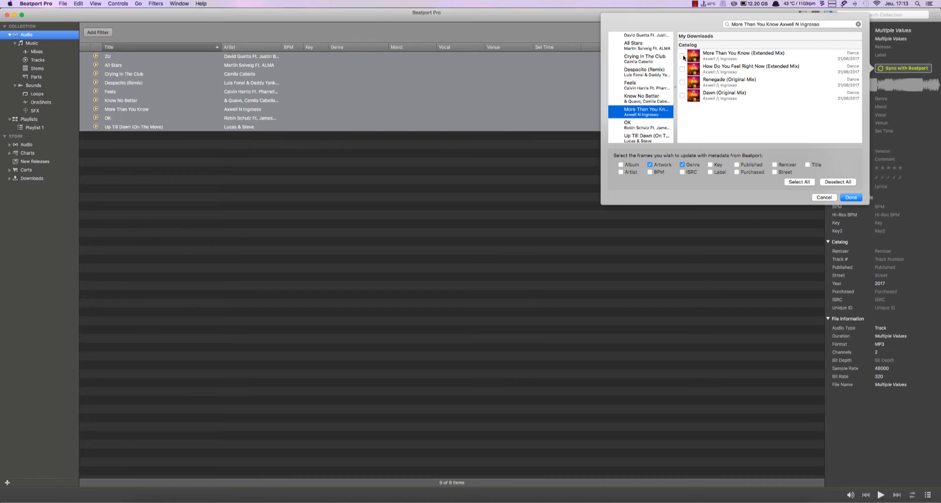
left_click(635, 124)
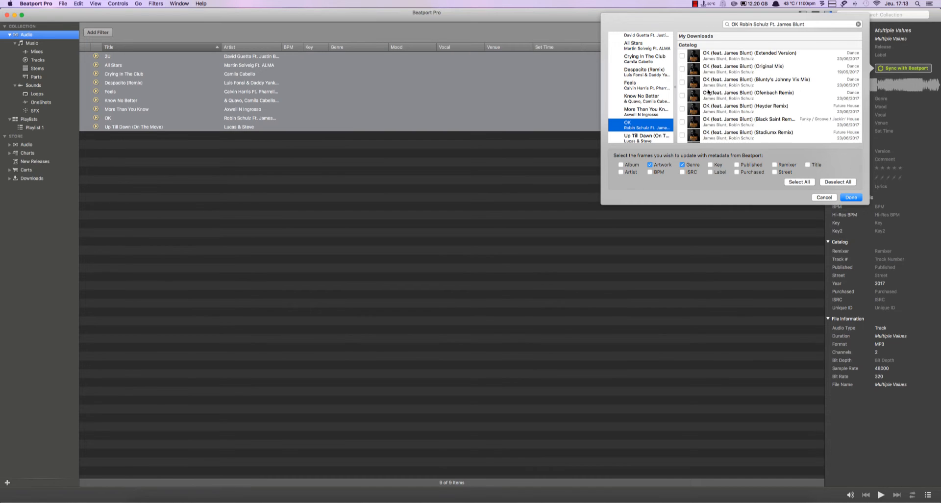
left_click(646, 138)
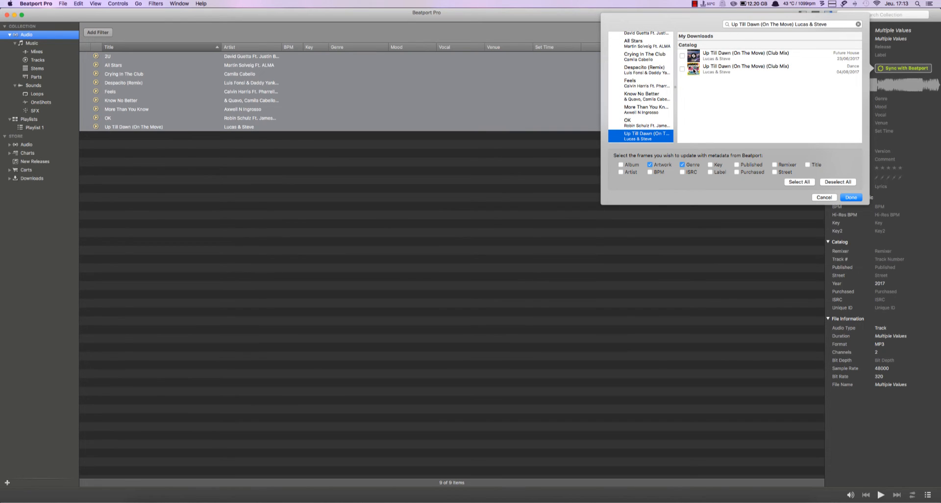
left_click(682, 55)
Recheck the matches for Feels and Despacito (Remix), and apply the artwork and genre updates from Beatport
left_click(645, 84)
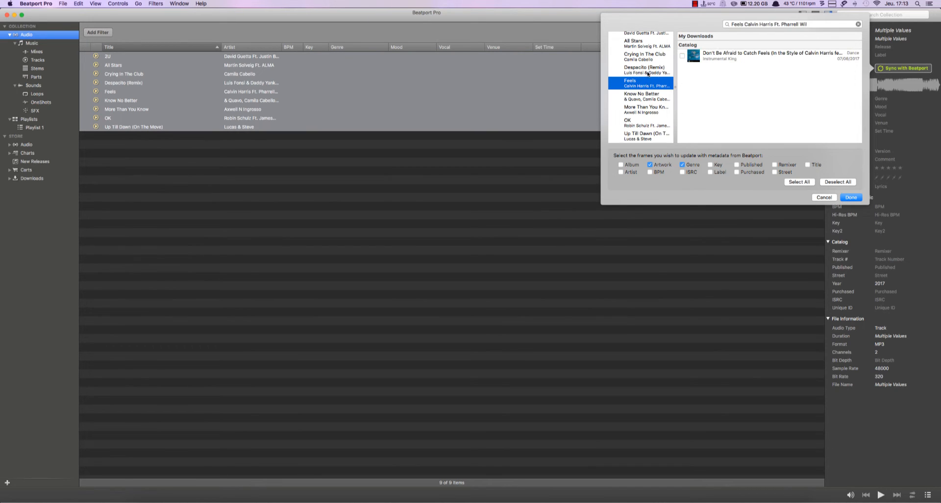
left_click(647, 72)
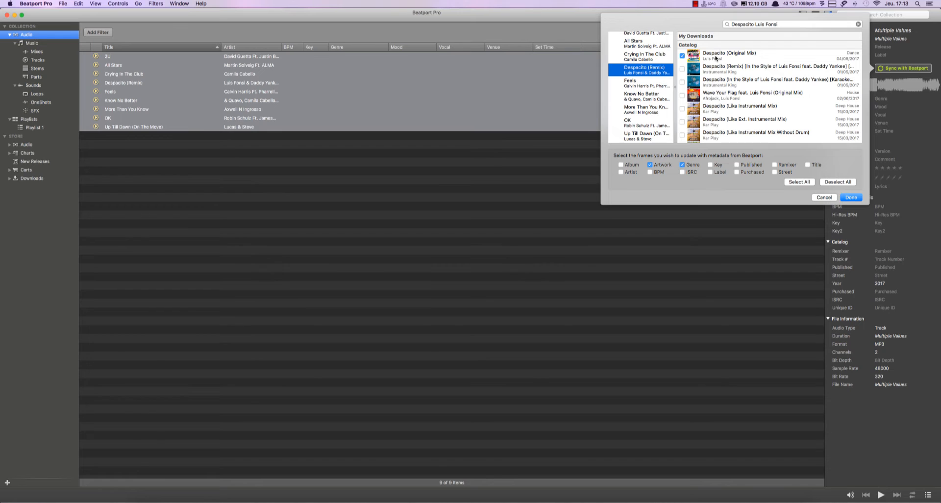
left_click(851, 198)
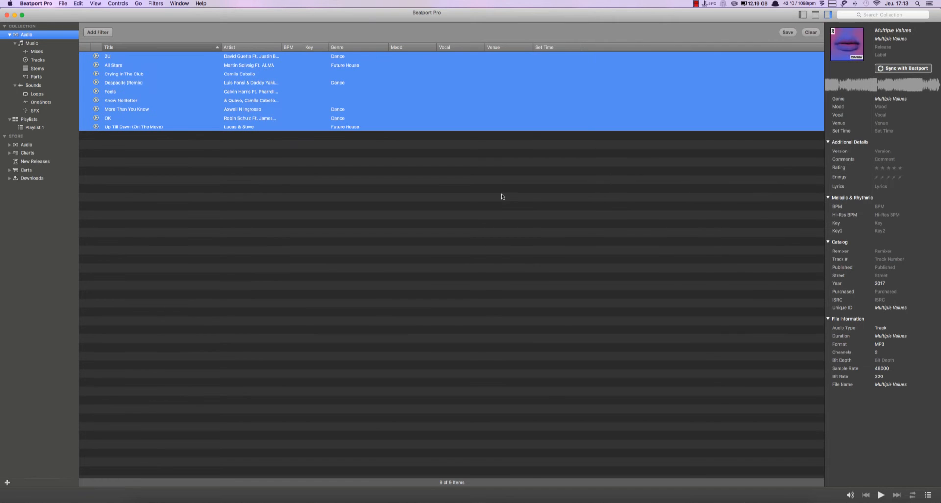
Write the updated metadata of all selected tracks to their files and close the Beatport Pro window
right_click(254, 84)
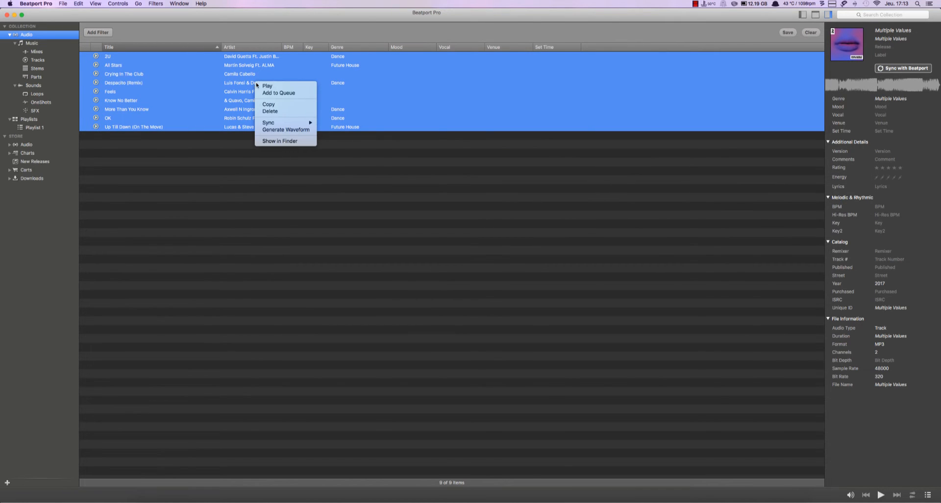
mouse_move(303, 123)
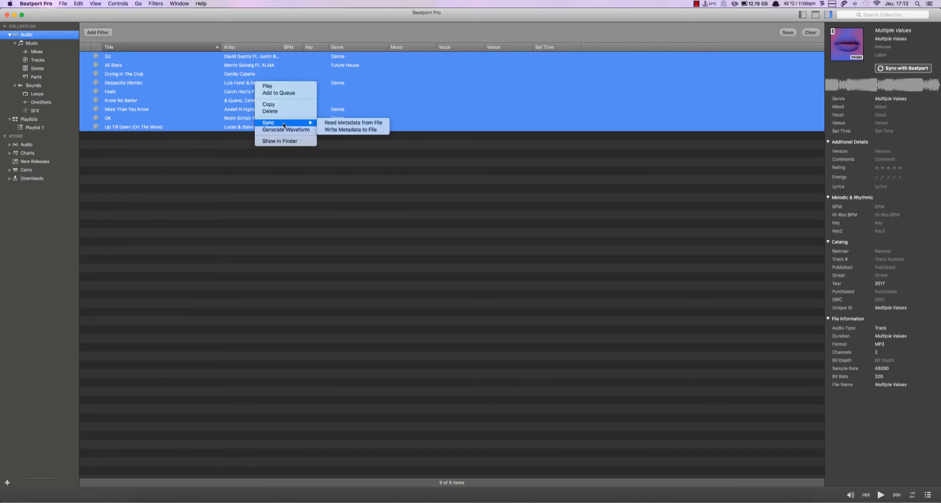
left_click(341, 130)
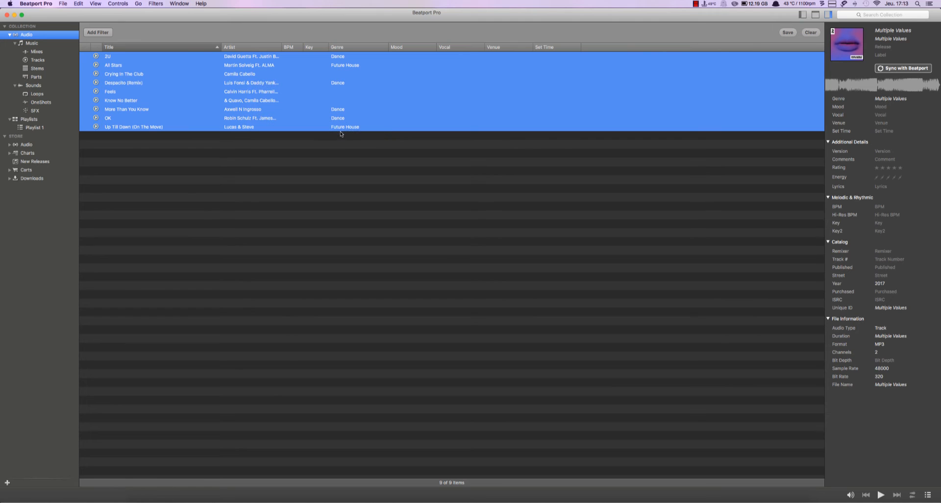
left_click(7, 15)
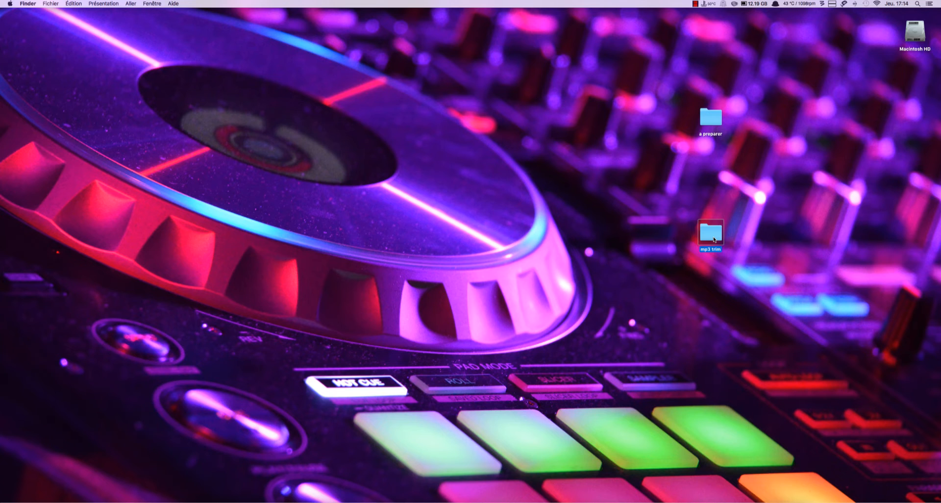
Load the mp3 trim folder from the desktop into Metadatics and check the genre and artwork of 2U, Up Till Dawn, Despacito and All Stars
left_click_drag(710, 235, 445, 496)
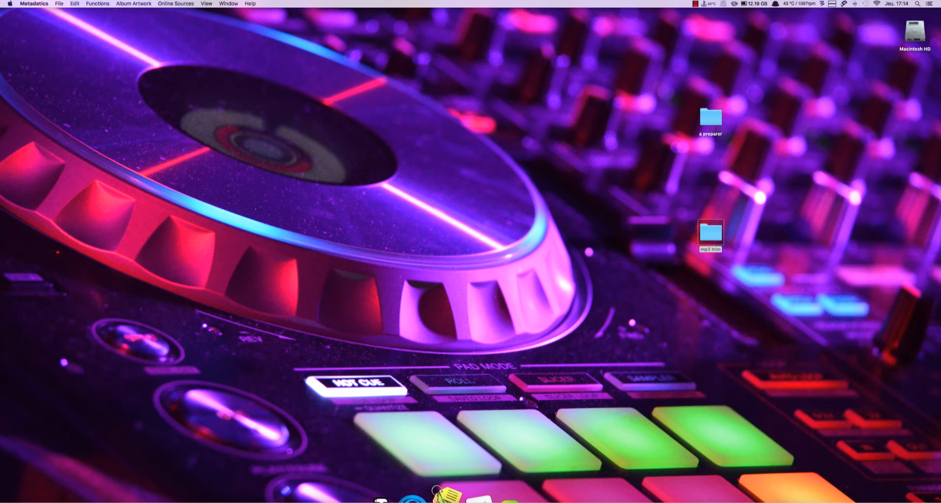
left_click(144, 66)
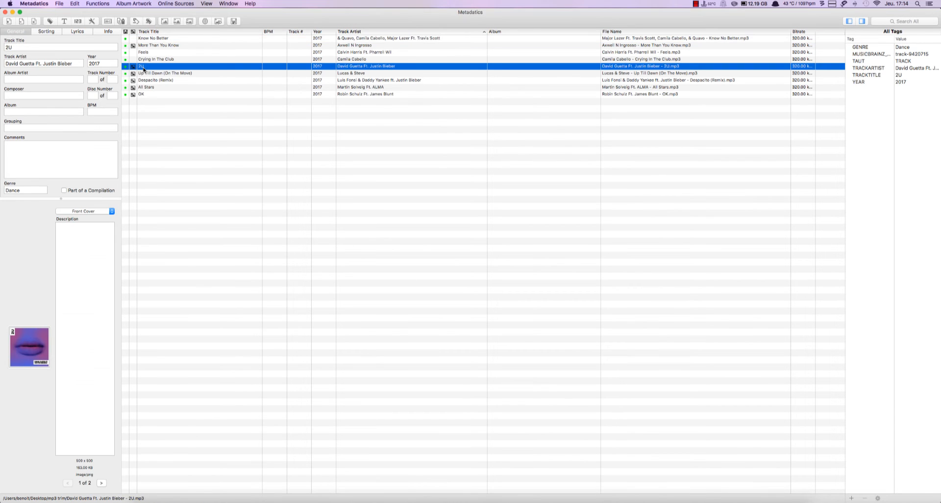
left_click(161, 73)
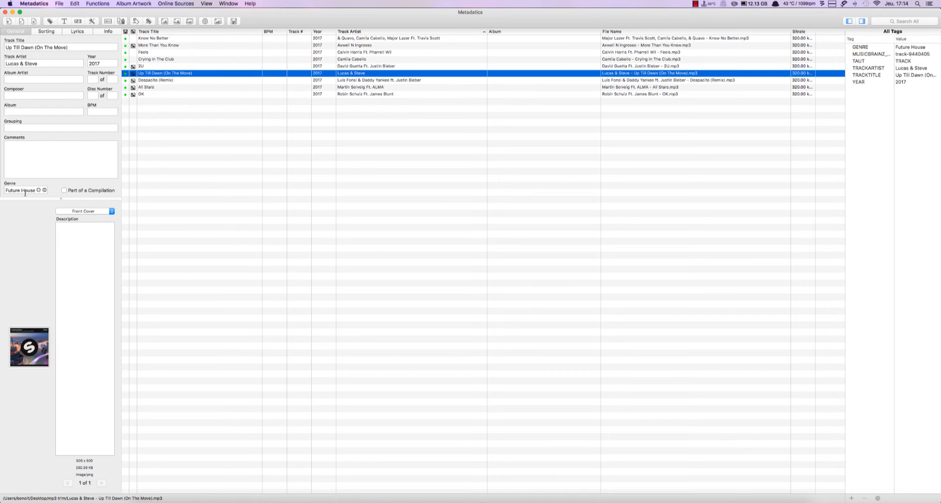
left_click(162, 81)
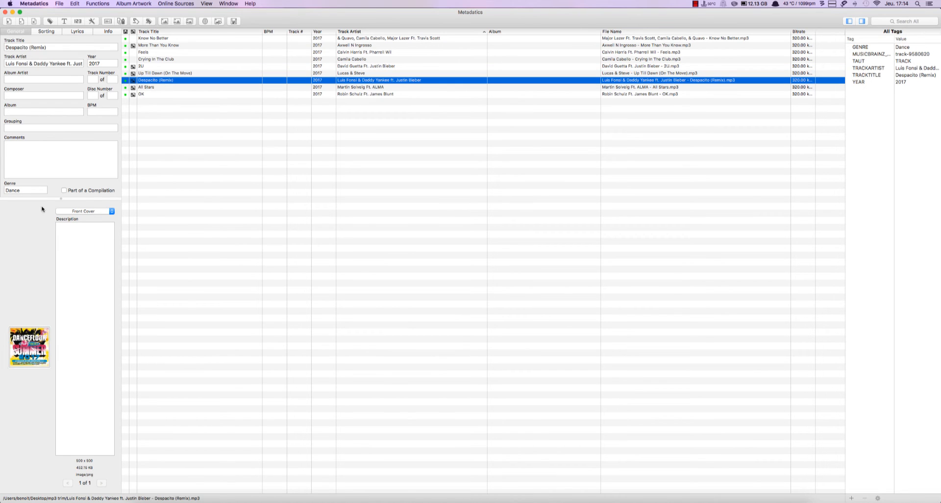
left_click(151, 88)
left_click(141, 108)
Check the tags of the tracks from Up Till Dawn (On The Move) back to Know No Better, and close Metadatics
left_click(152, 73)
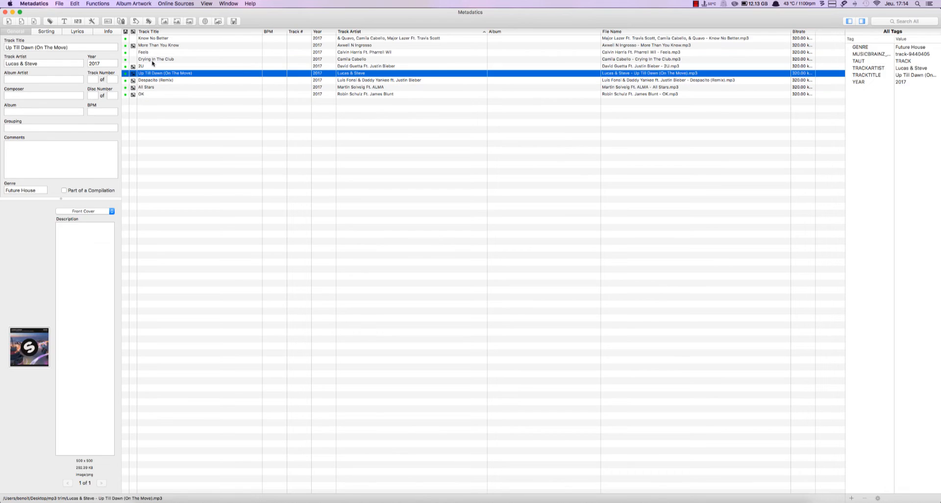
key("Up")
key("Up")
key("Up")
key("Up")
key("Up")
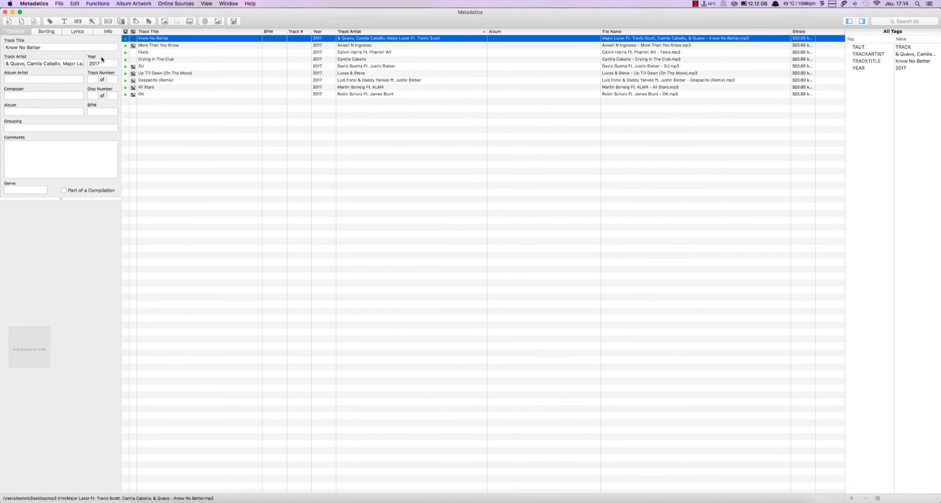
left_click(5, 11)
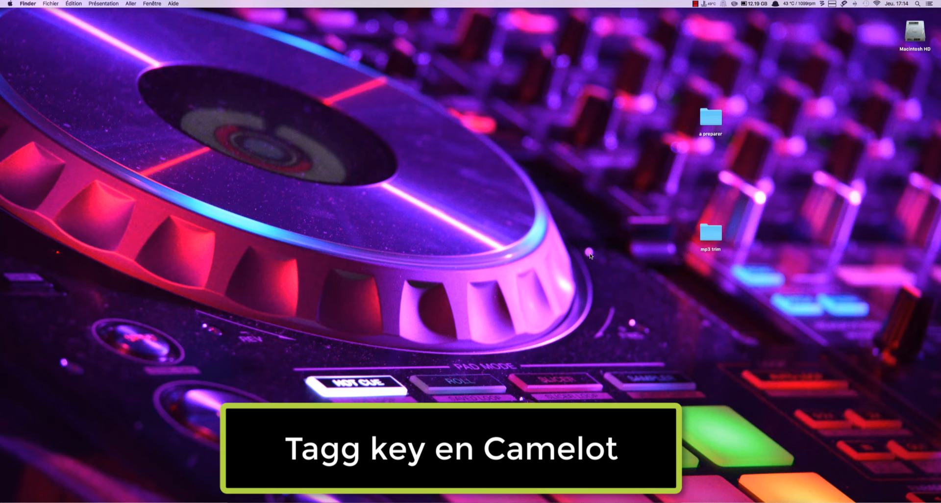
Reload the mp3 trim folder into Metadatics, check the BPM field of Know No Better, and close the window
left_click_drag(711, 239, 444, 497)
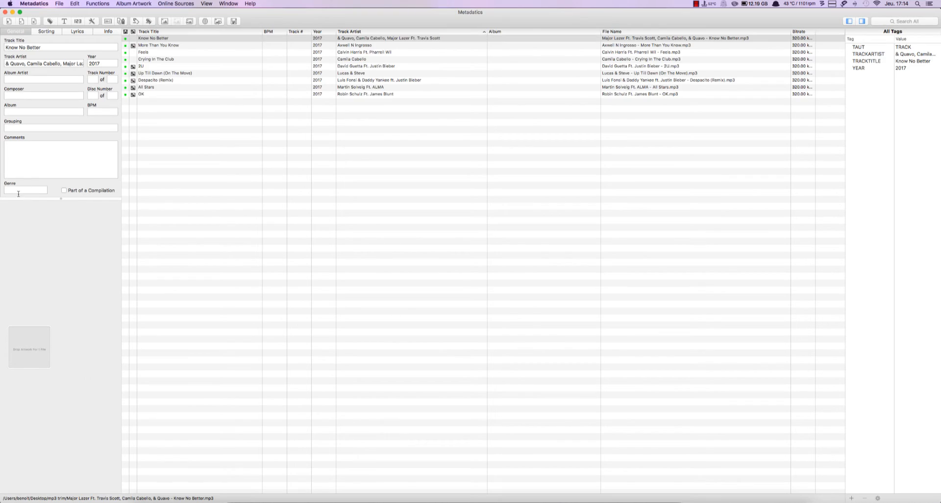
left_click(107, 108)
left_click(4, 13)
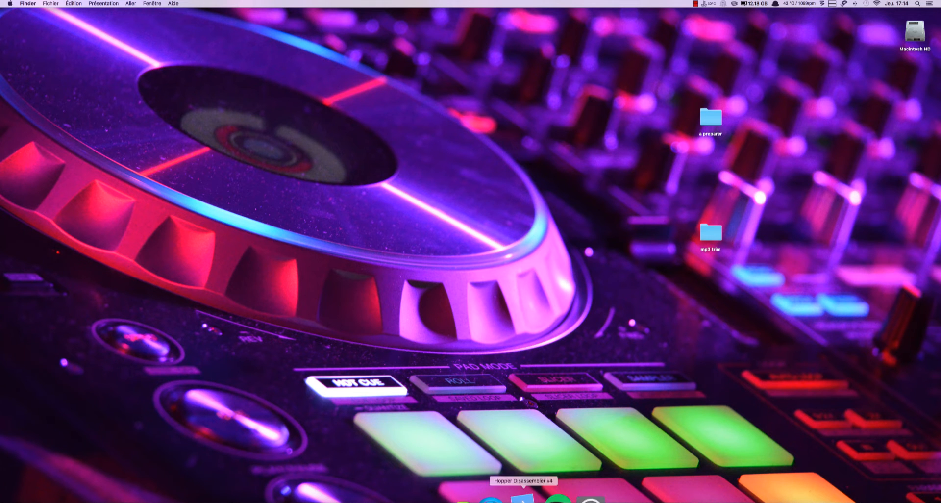
Open Mixed In Key 7 and add the mp3 trim folder to its analysis queue to detect key and tempo
left_click(417, 498)
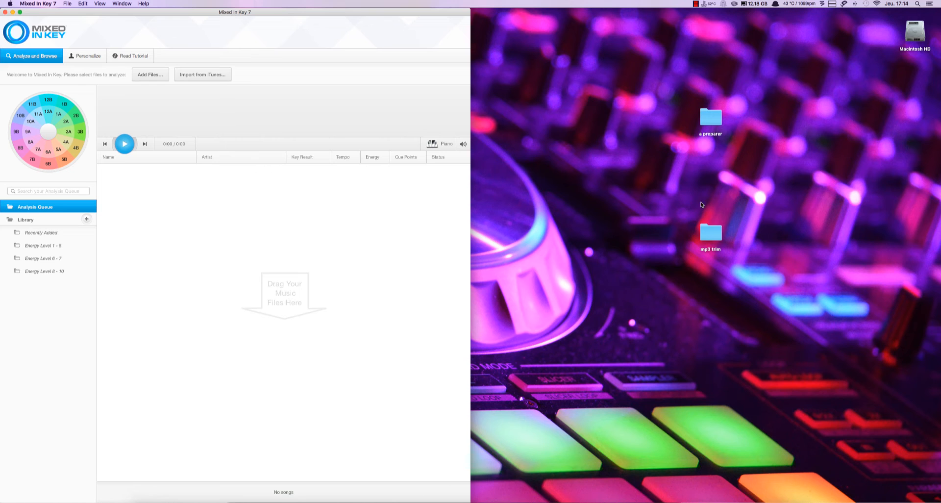
left_click_drag(713, 234, 272, 274)
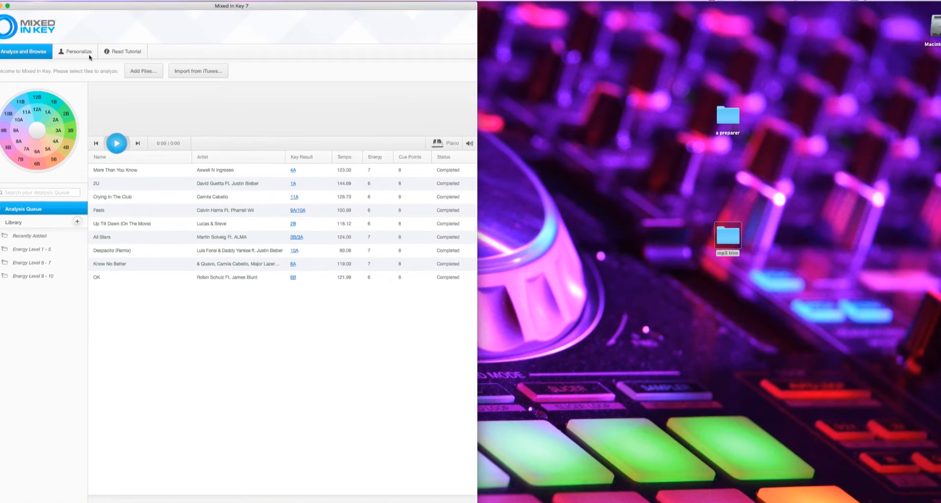
Review the Mixed In Key preferences for file renaming, cue point export and tag writing, and close the program
left_click(78, 52)
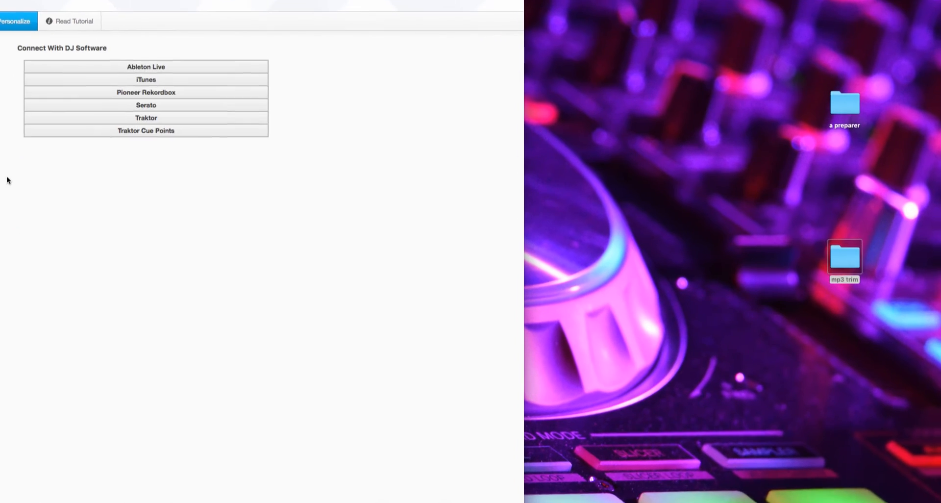
scroll(6, 176, "down", 5)
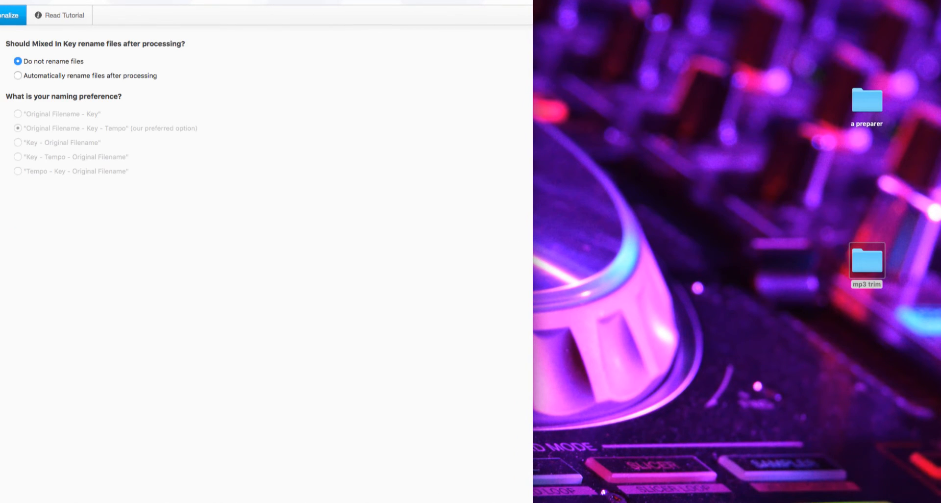
left_click(1, 83)
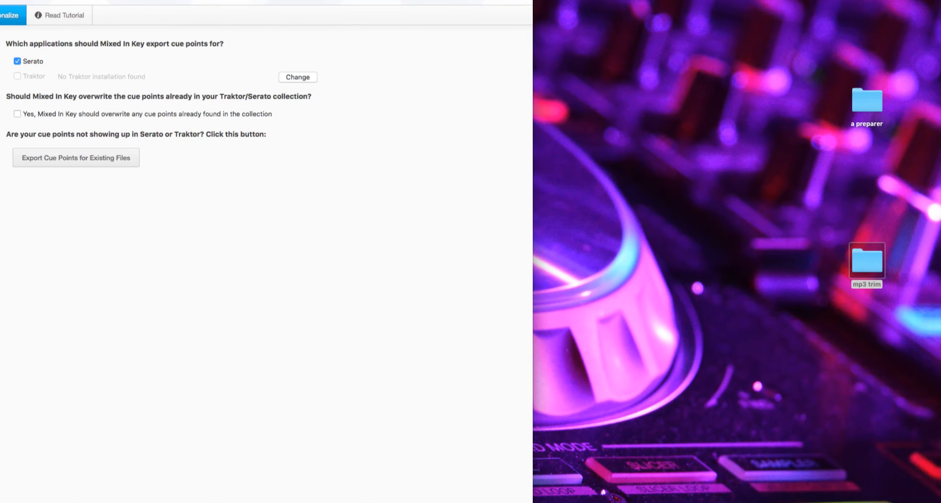
left_click(1, 68)
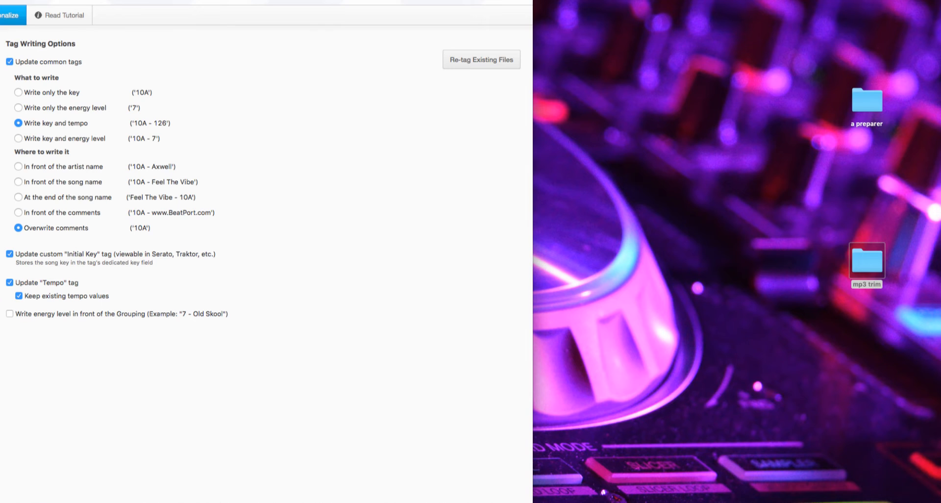
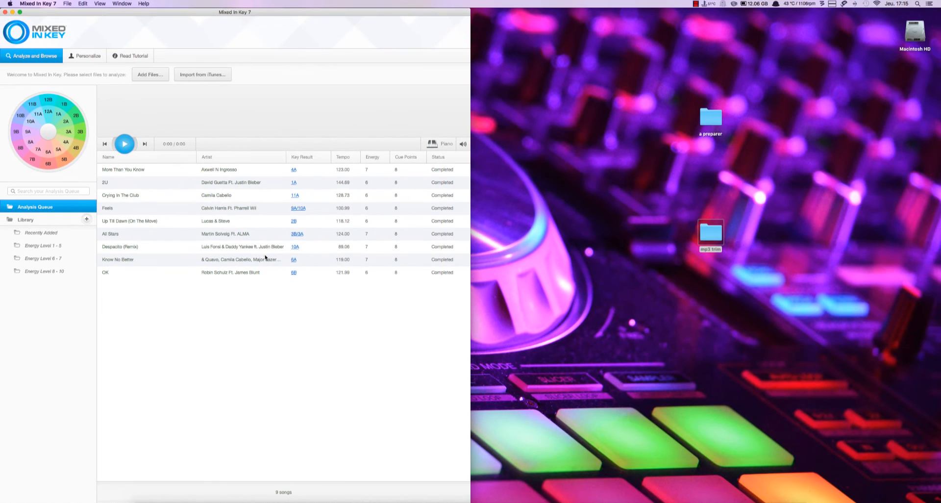
left_click(5, 12)
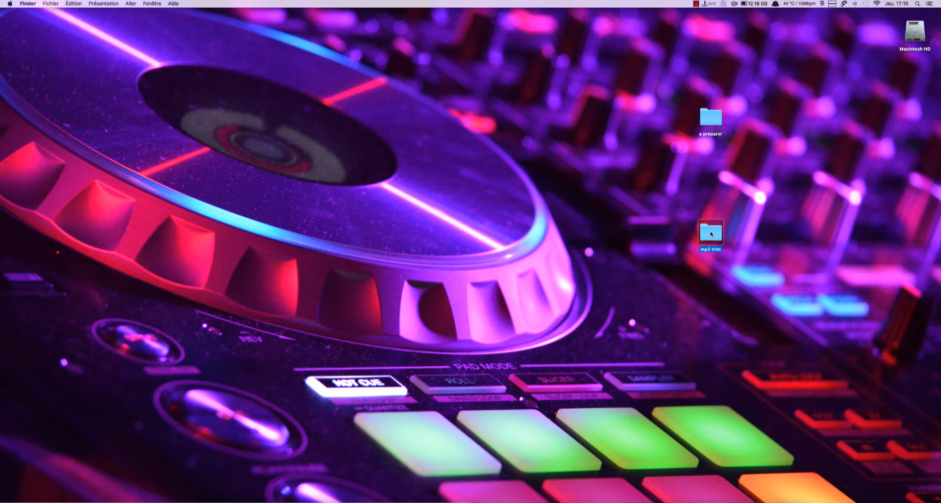
Load the mp3 trim folder into Metadatics and check the Comments and BPM fields of Know No Better
left_click_drag(711, 234, 444, 500)
left_click(29, 178)
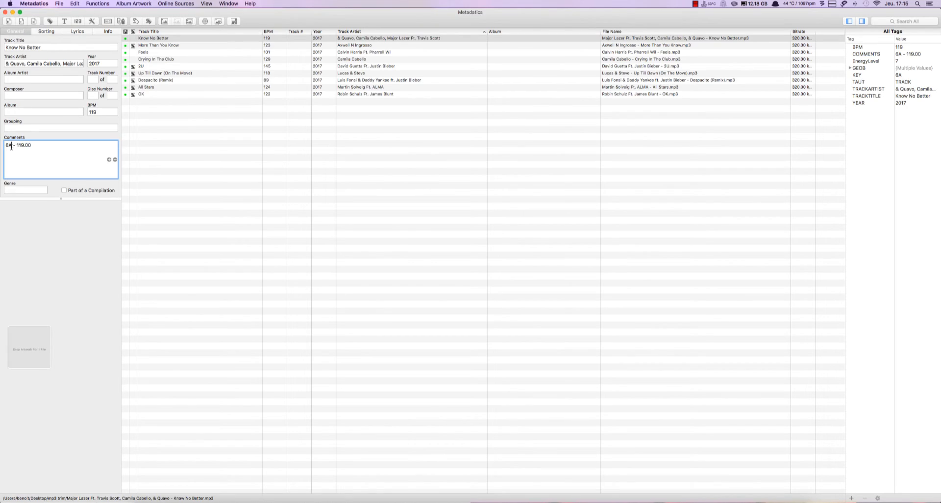
left_click(109, 112)
left_click(76, 351)
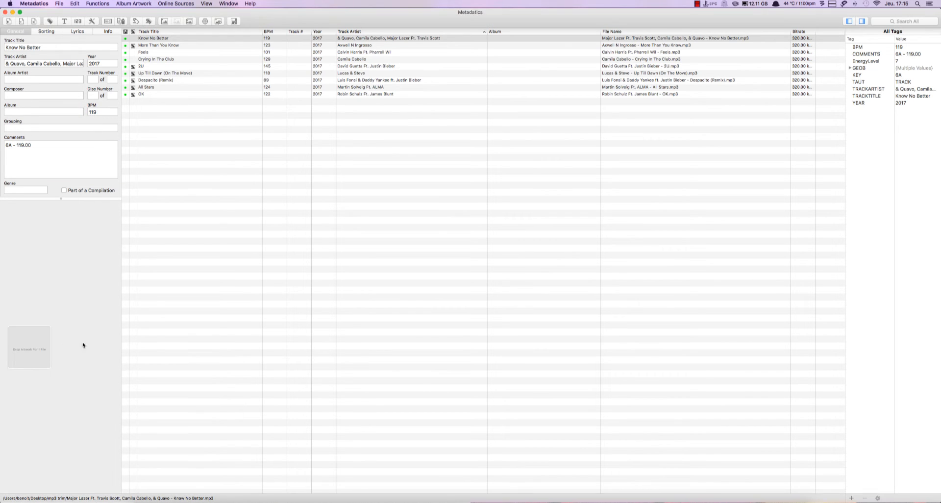
Check the tags from More Than You Know through 2U, comparing 2U's BPM field with its comment
left_click(189, 45)
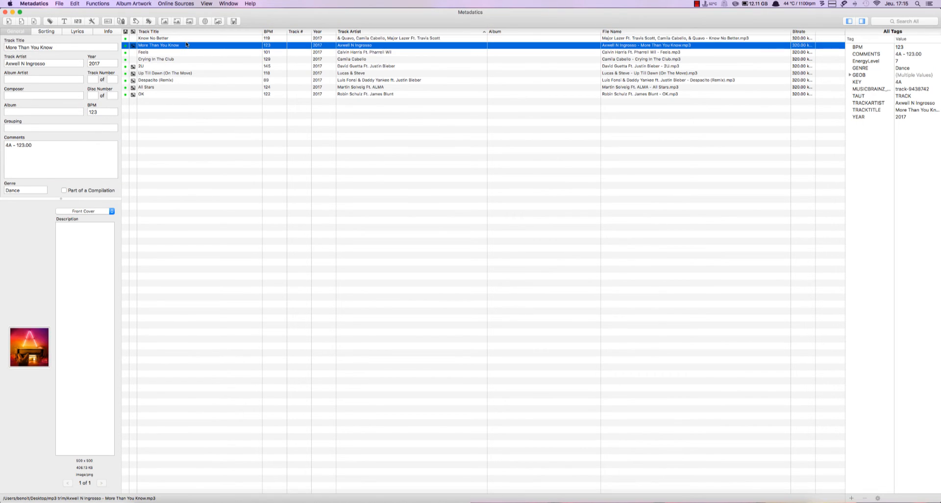
key("Down")
key("Down")
key("Down")
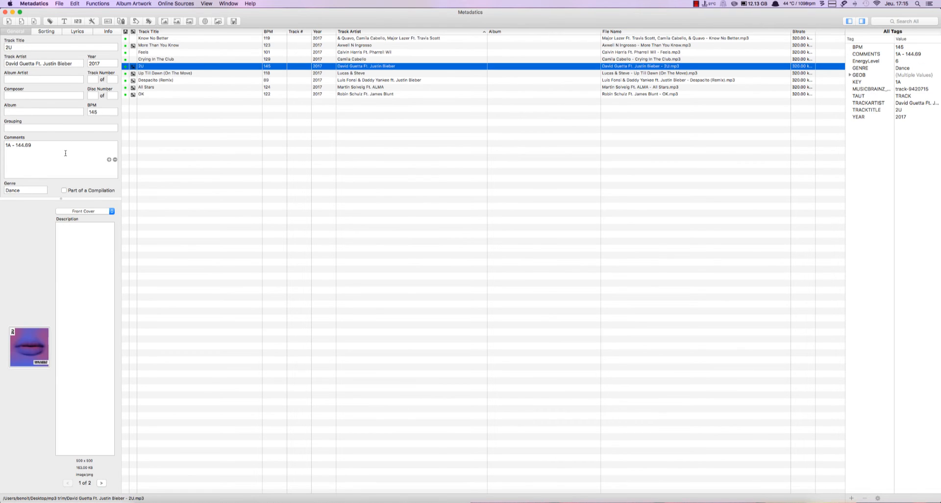
key("Down")
key("Up")
left_click(105, 111)
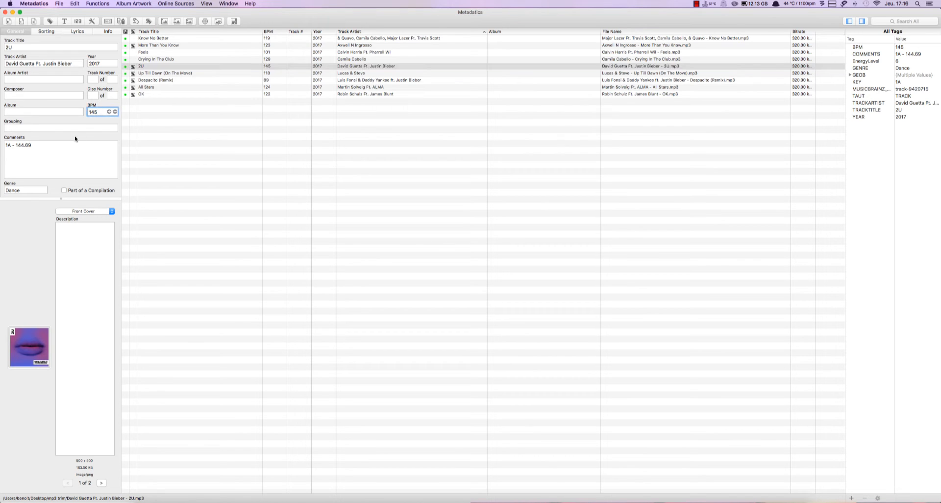
left_click(65, 151)
left_click(194, 59)
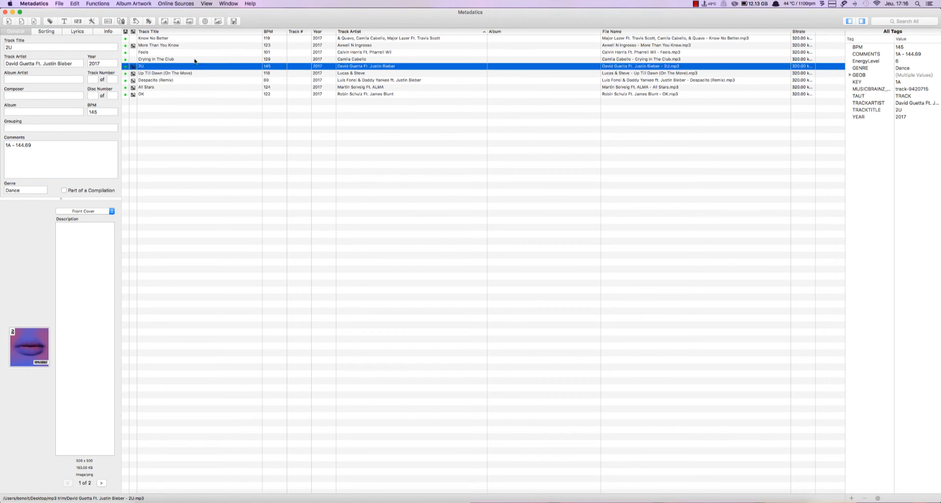
Check the key and tempo comments of the tracks after 2U, and those of Crying In The Club
key("Down")
key("Down")
key("Down")
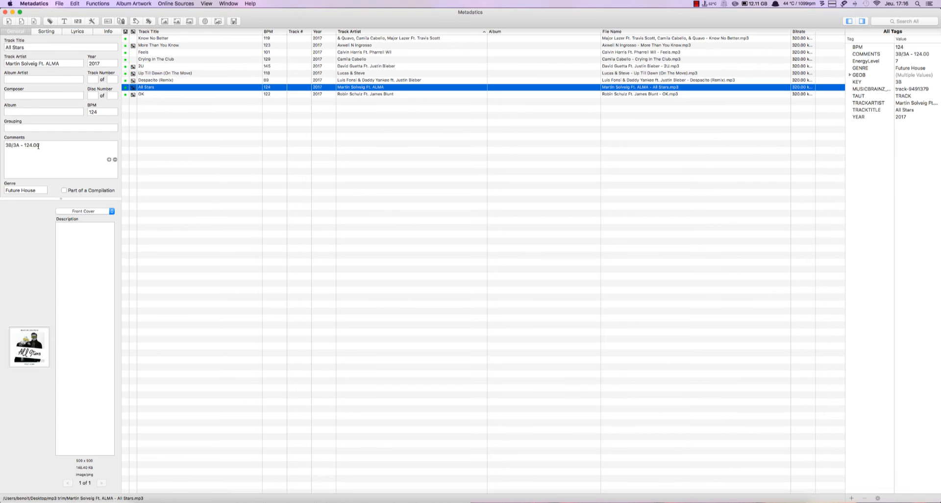
key("Down")
left_click(161, 59)
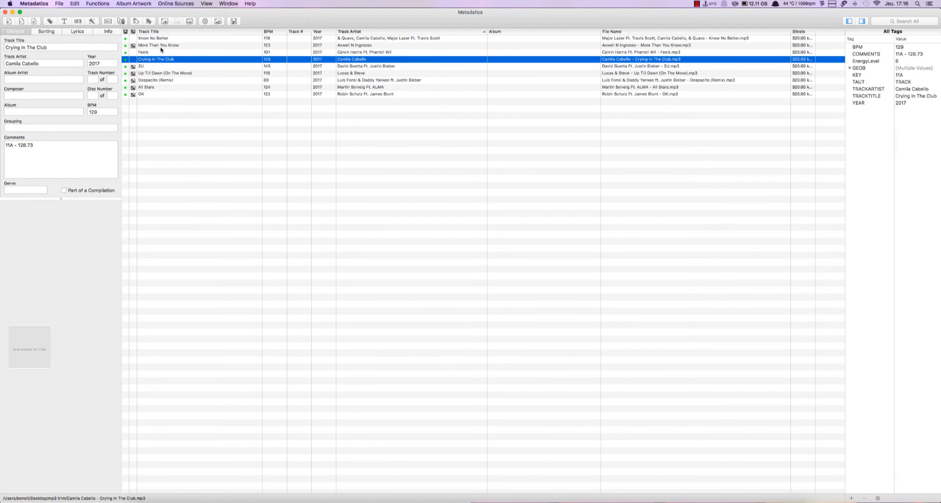
Sort the list by track title in descending order and delete the EnergyLevel tag from all tracks
left_click(163, 33)
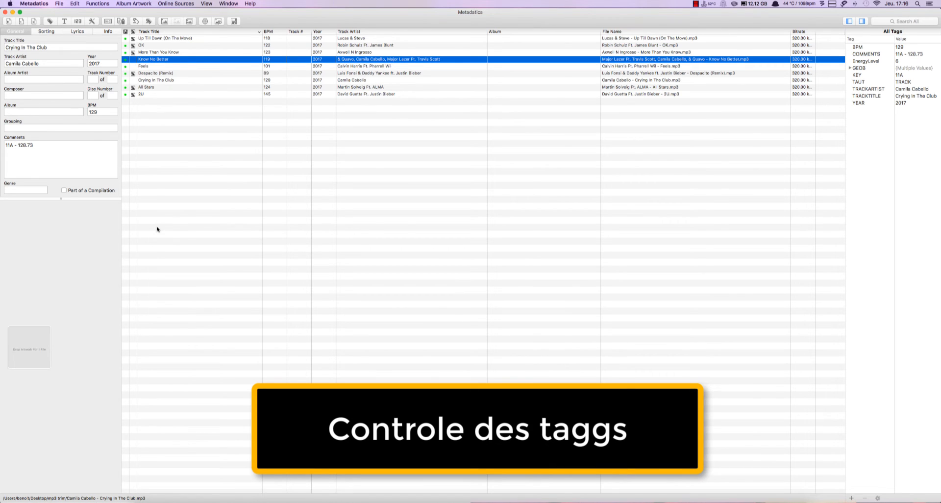
left_click(249, 162)
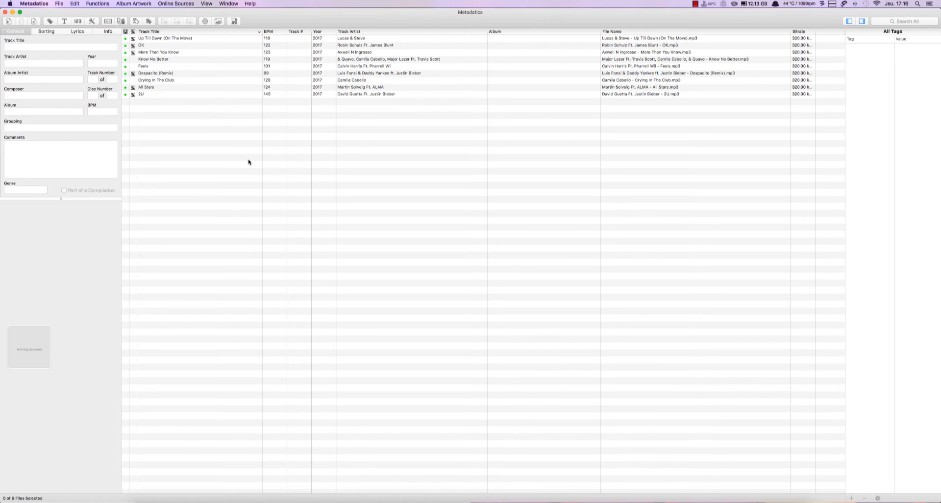
key("super+a")
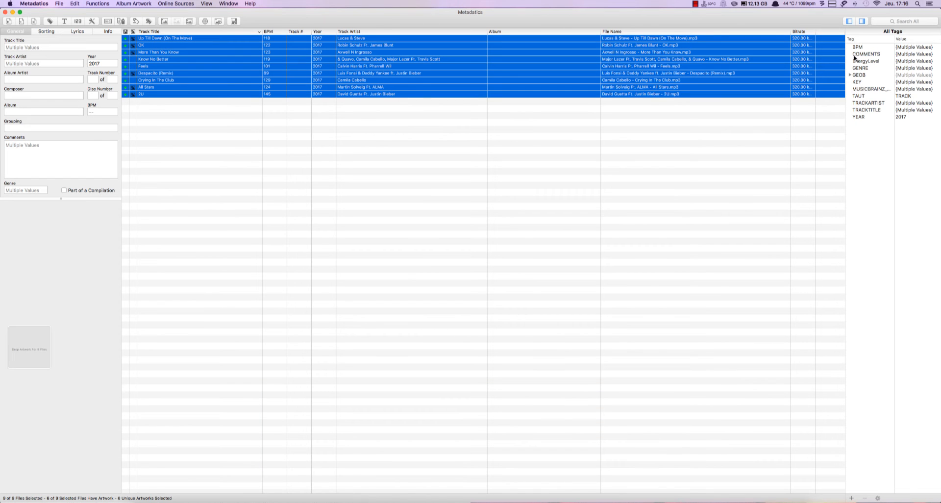
left_click(858, 48)
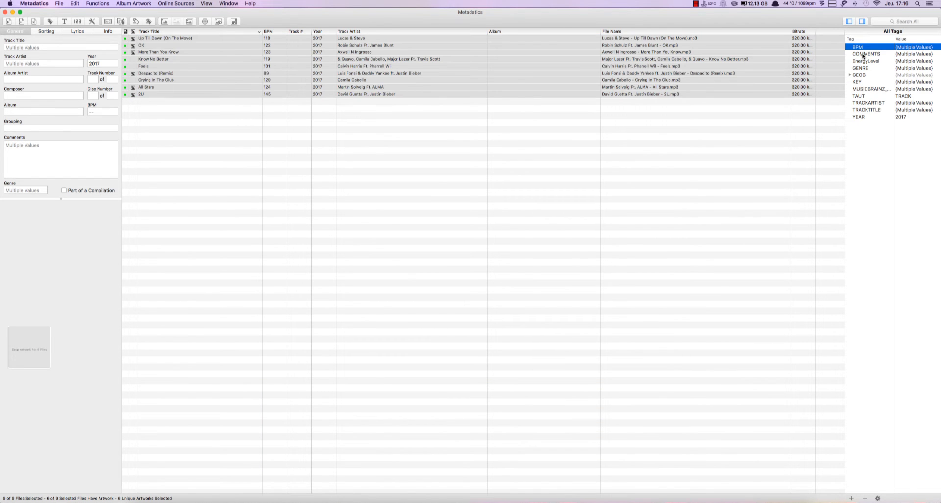
left_click(862, 55)
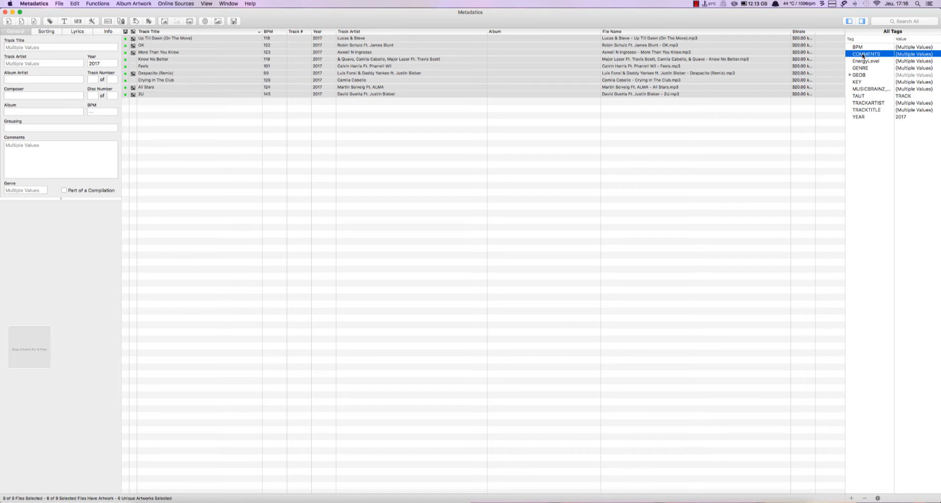
left_click(866, 62)
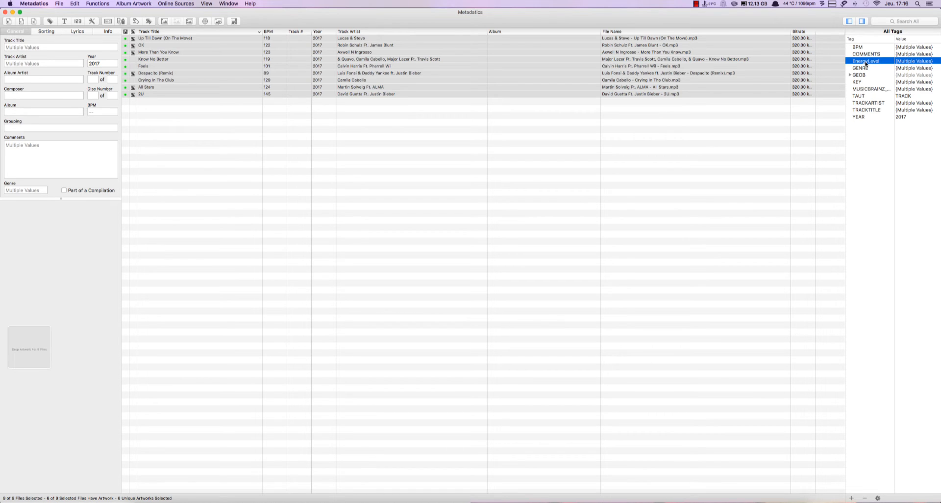
key("BackSpace")
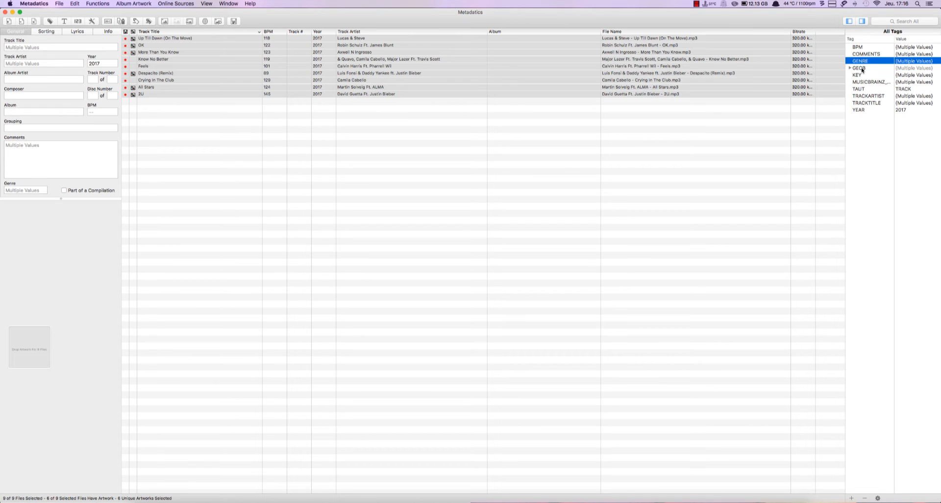
Delete the GEOB, MUSICBRAINZ and TAUT tags from all tracks and clear the selection
left_click(862, 68)
key("BackSpace")
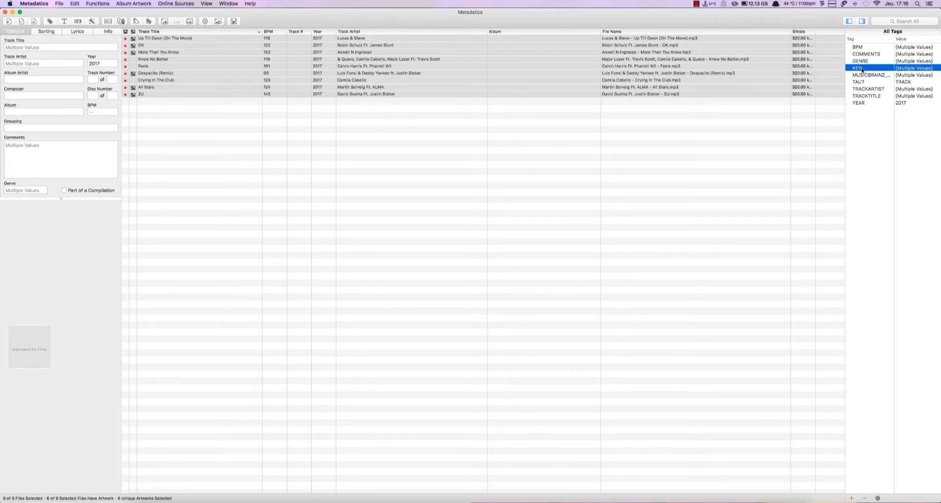
left_click(864, 76)
key("BackSpace")
key("BackSpace")
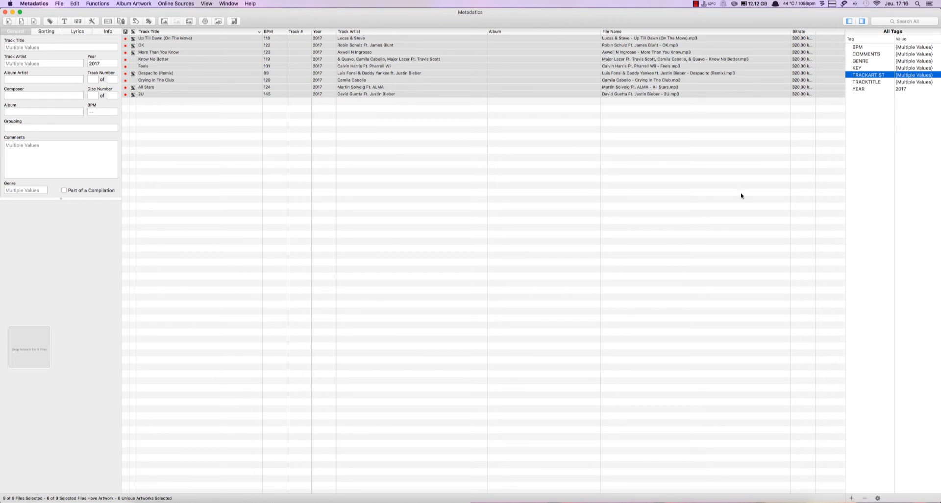
left_click(670, 220)
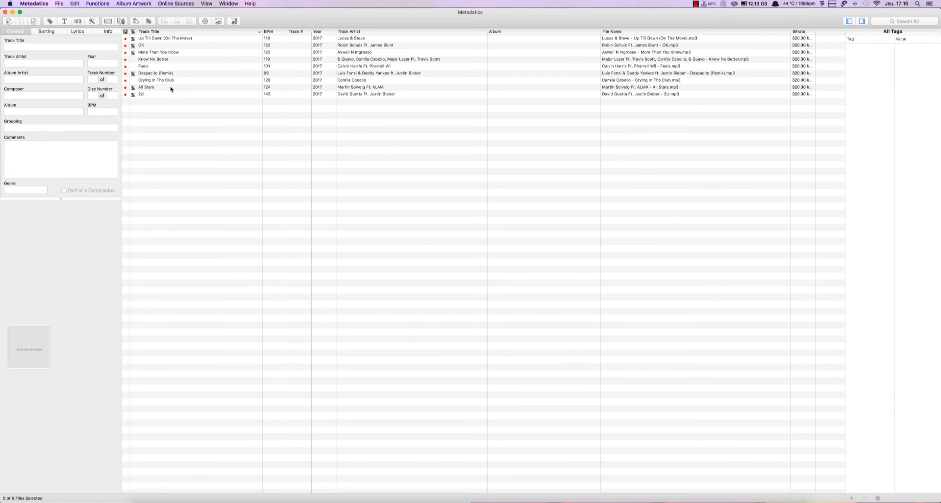
Check the cover artwork and tags of Up Till Dawn (On The Move), OK and More Than You Know
left_click(152, 39)
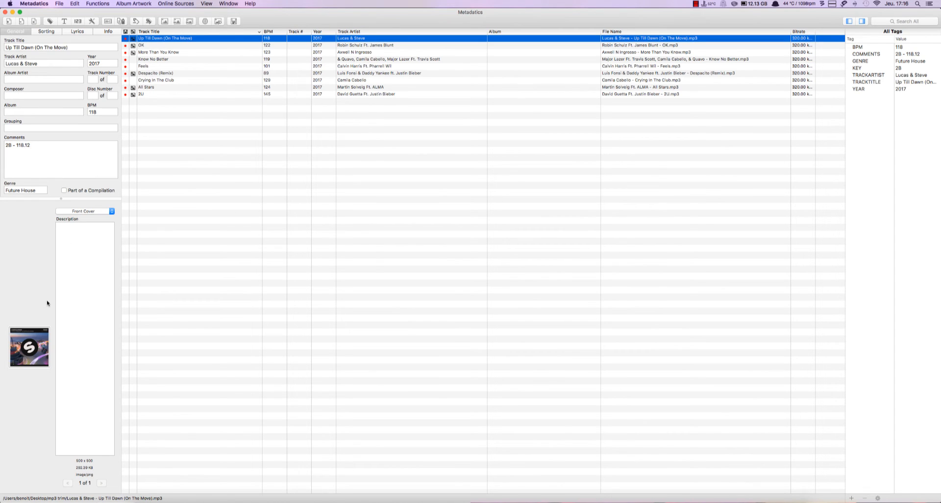
left_click(140, 46)
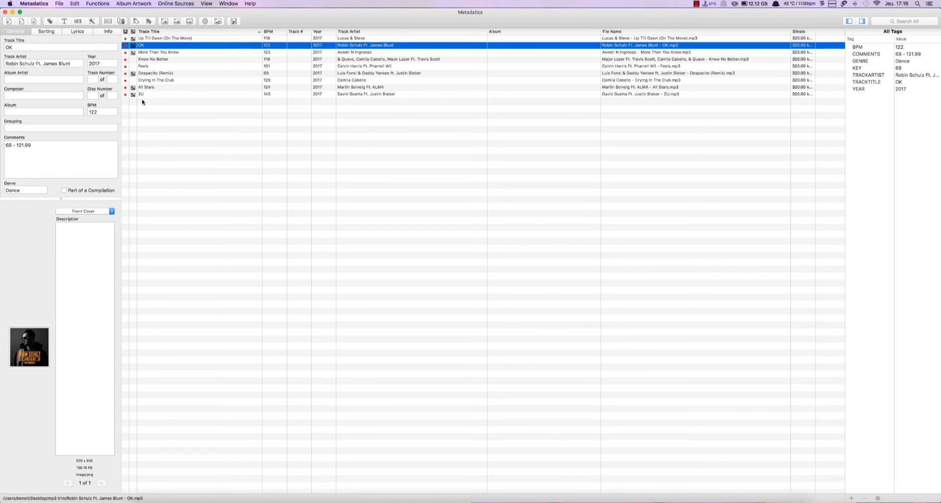
left_click(152, 53)
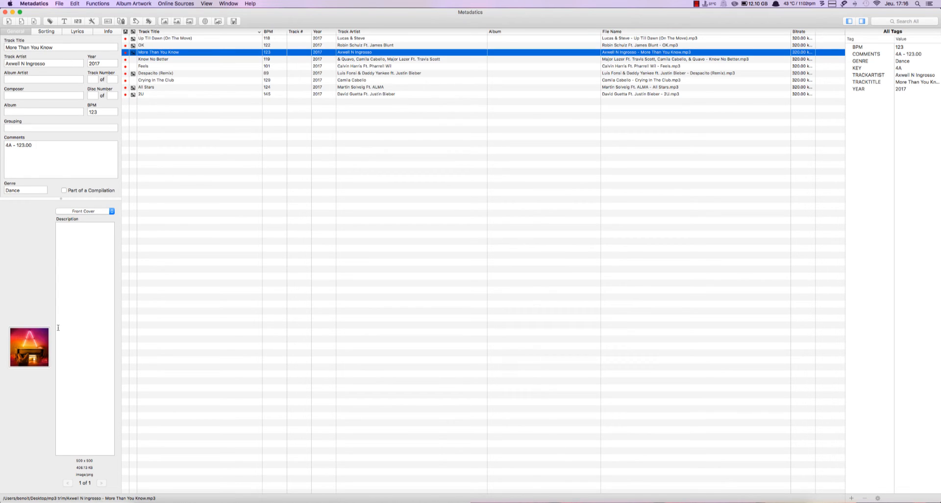
Search online artwork for Know No Better using its copied track title, and apply the first cover found
left_click(153, 60)
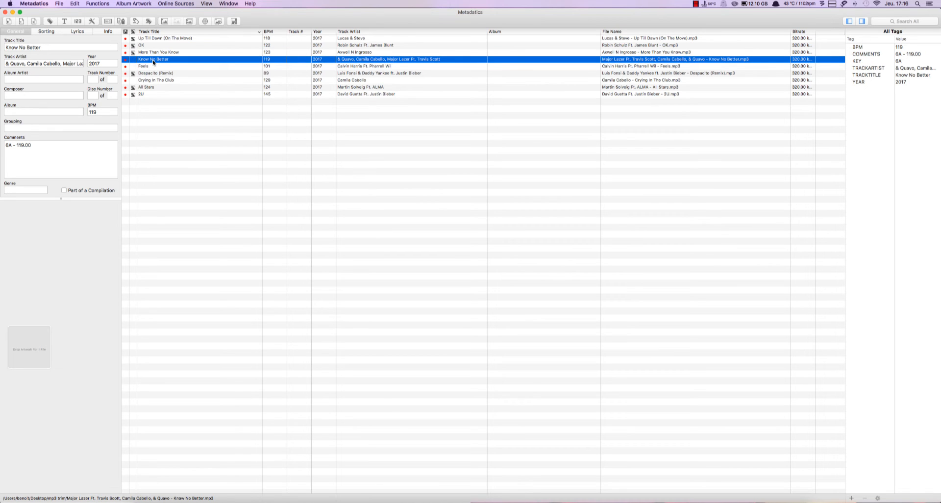
left_click(154, 59)
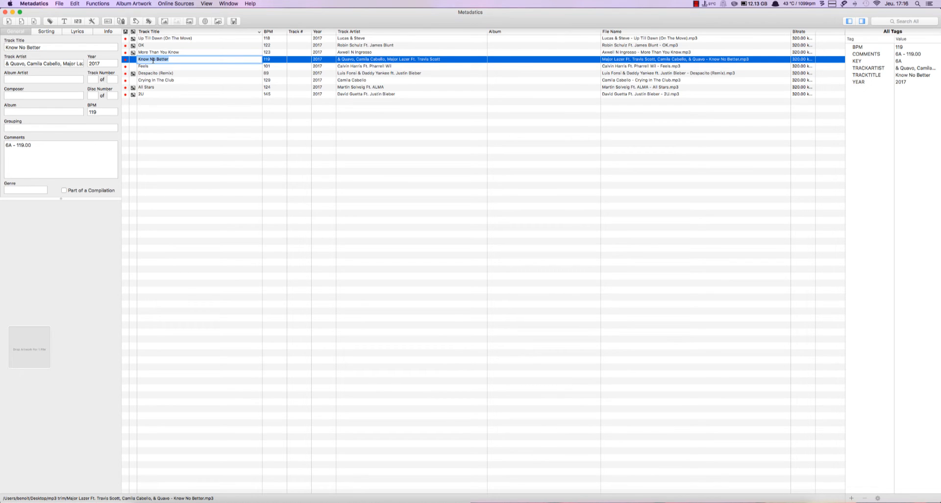
key("super+c")
left_click(160, 111)
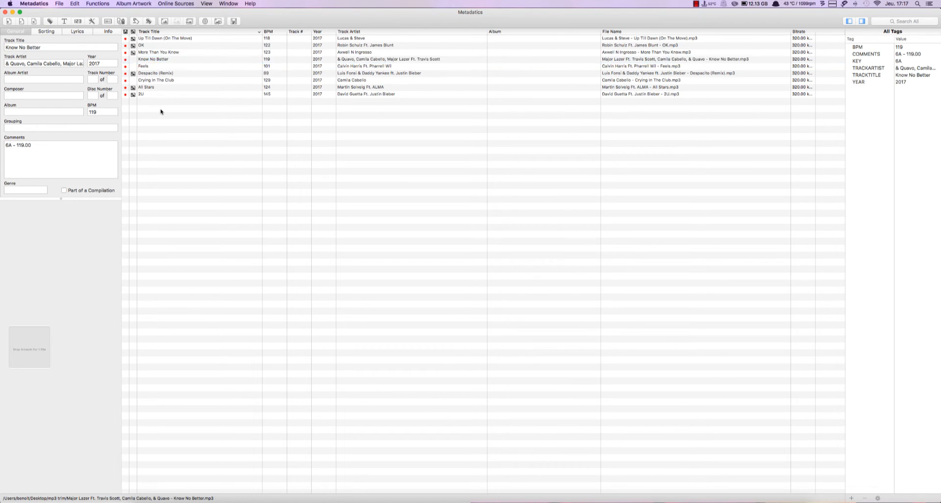
left_click(159, 59)
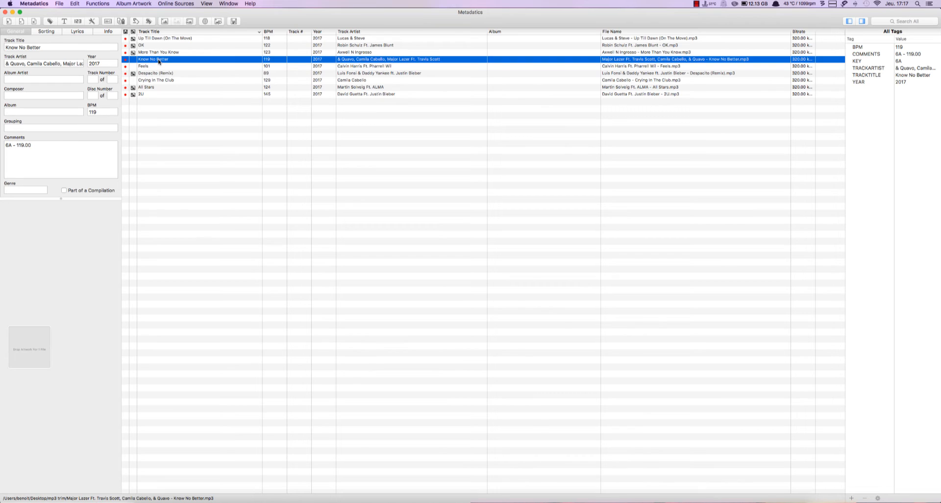
left_click(217, 21)
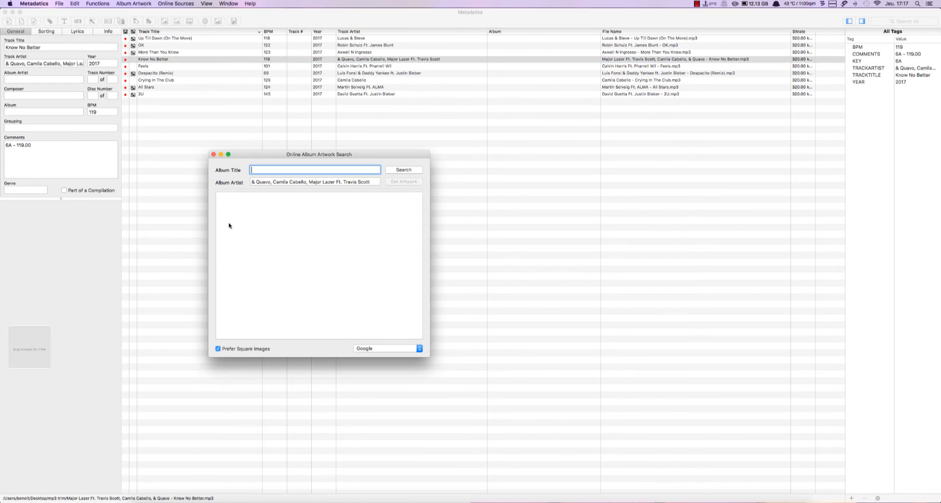
key("super+v")
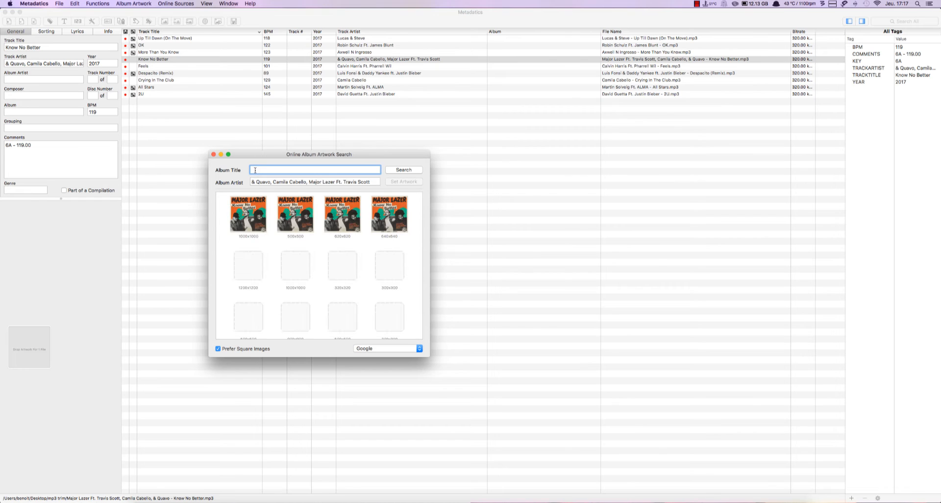
left_click(406, 172)
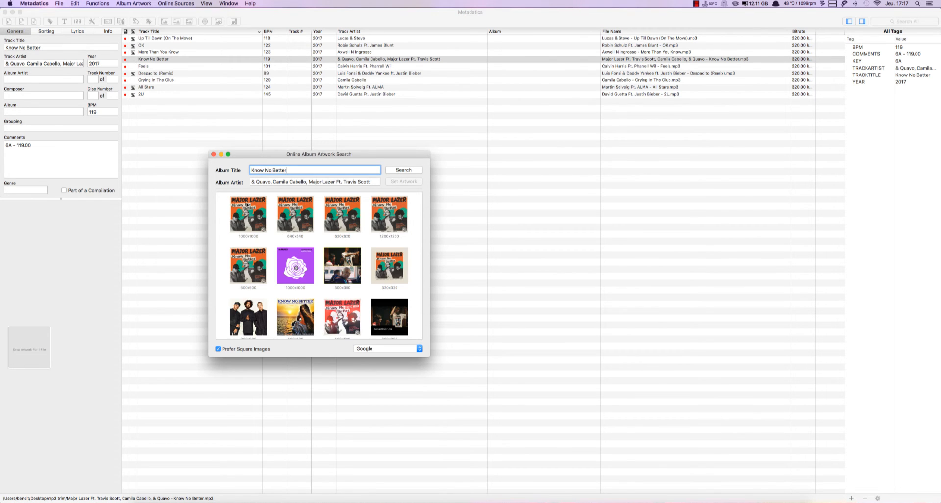
double_click(245, 209)
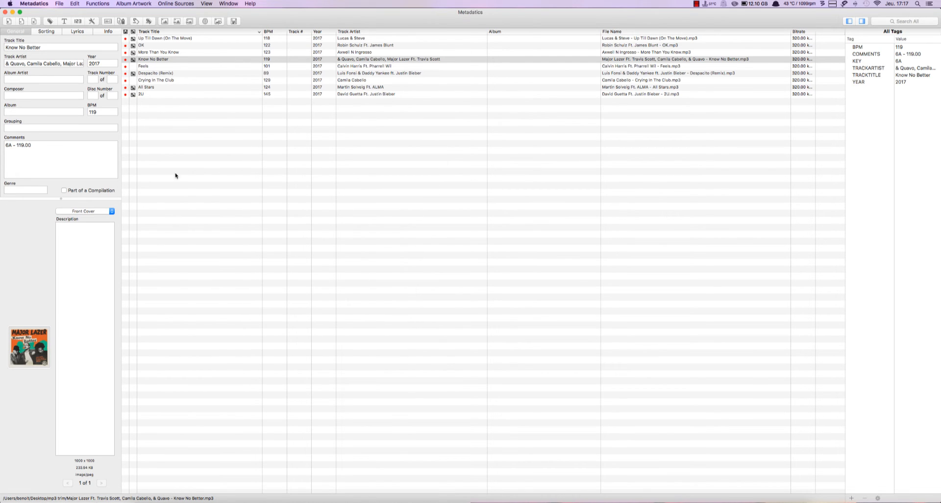
Search online artwork with the album title Feels and apply the first cover found to the Feels track
left_click(144, 66)
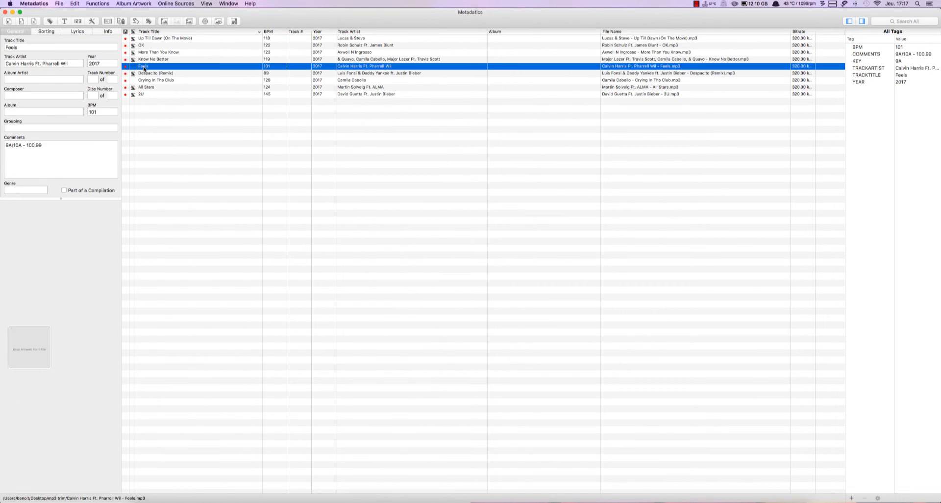
key("Return")
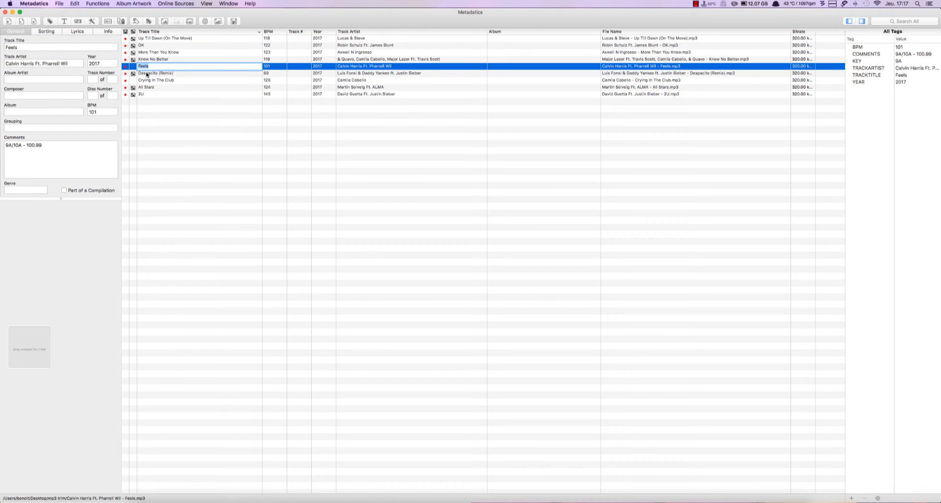
left_click(218, 22)
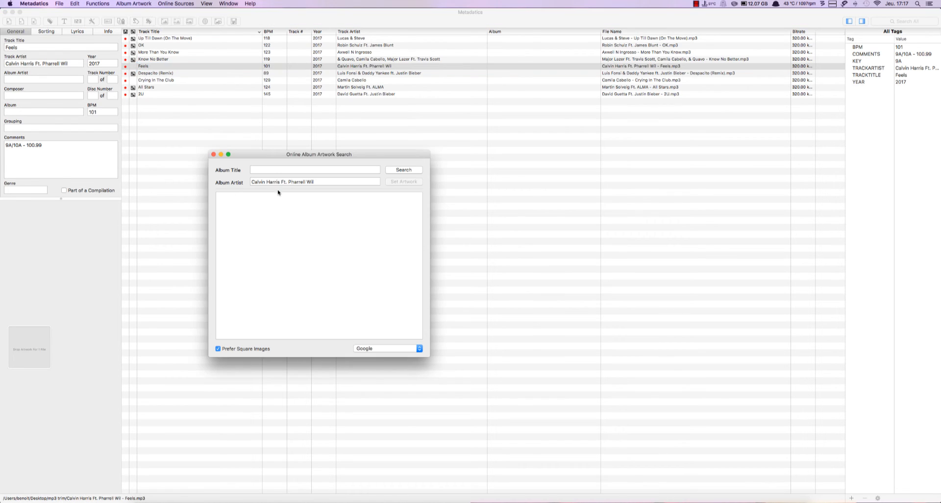
left_click(271, 170)
type("Feels")
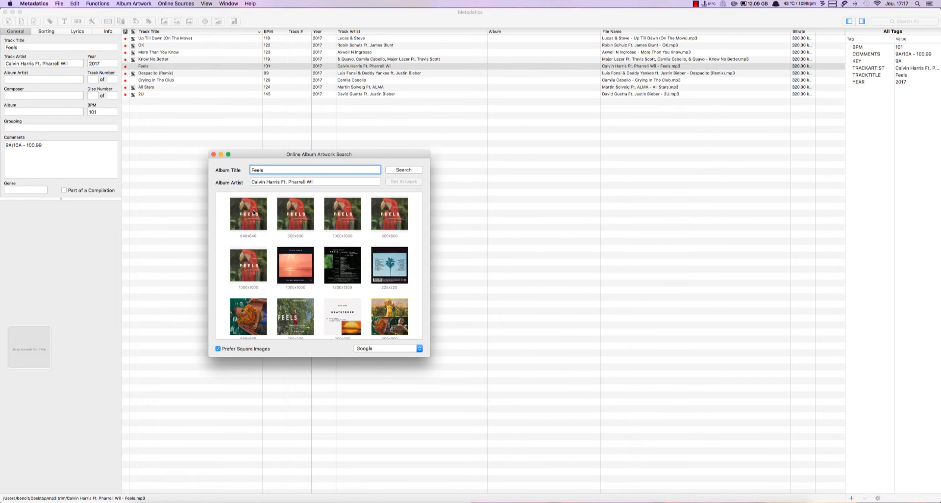
left_click(254, 212)
double_click(254, 213)
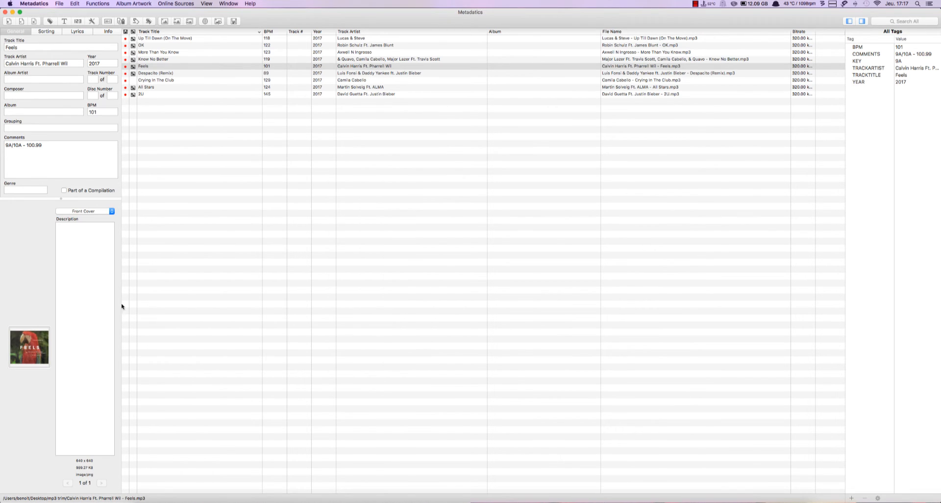
left_click(164, 66)
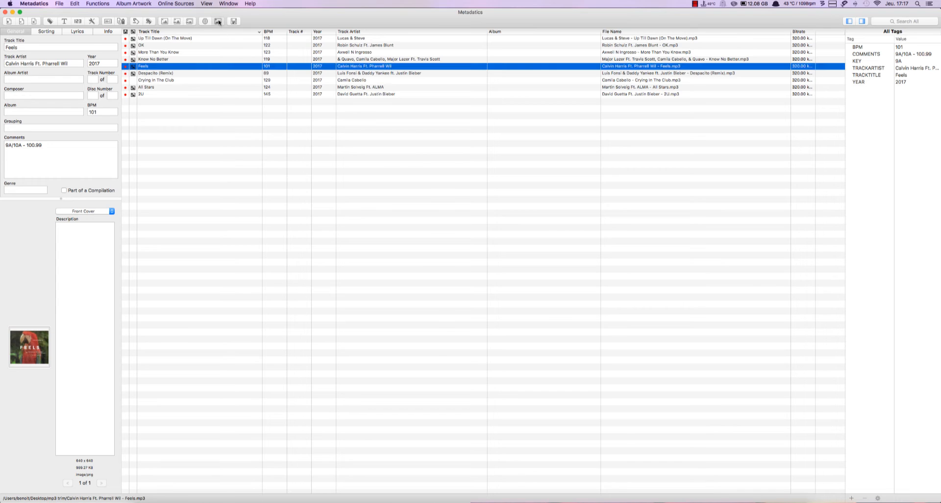
Search online artwork with the album title Feels and set the third cover found as the Feels track's only artwork
left_click(218, 21)
left_click(375, 168)
key("super+v")
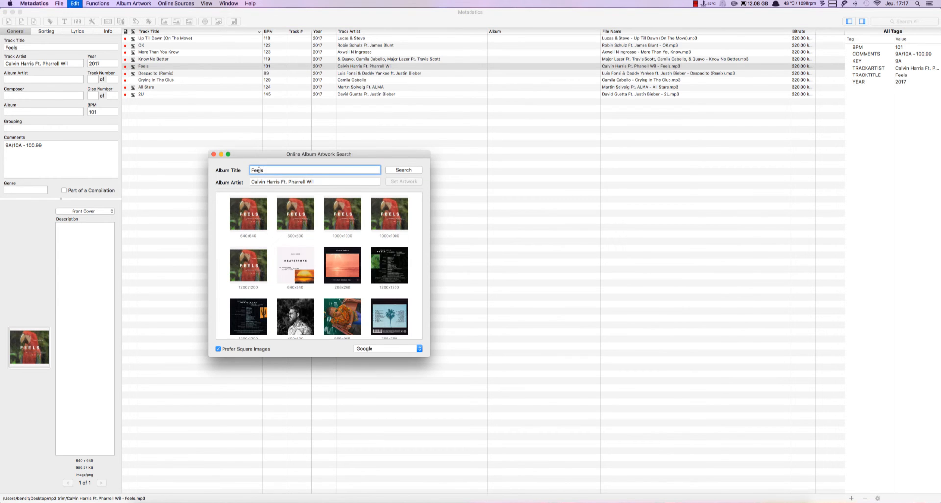
left_click(401, 172)
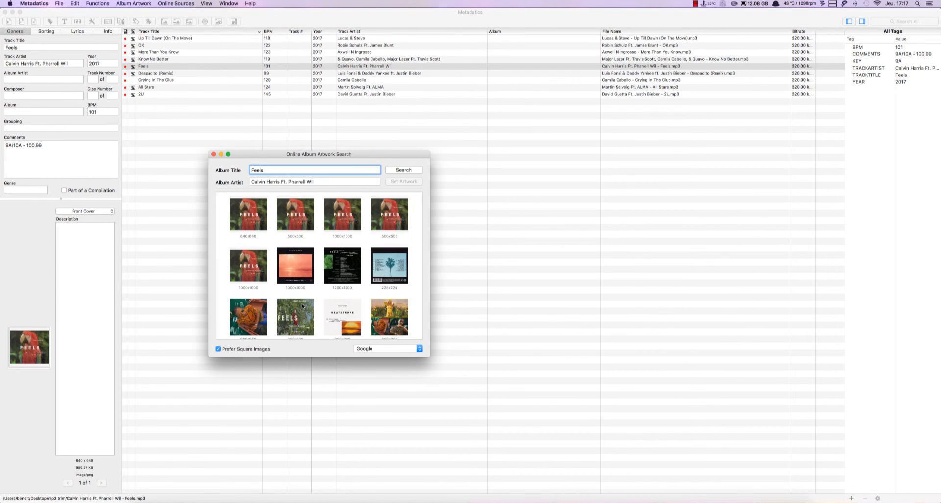
scroll(263, 260, "down", 1)
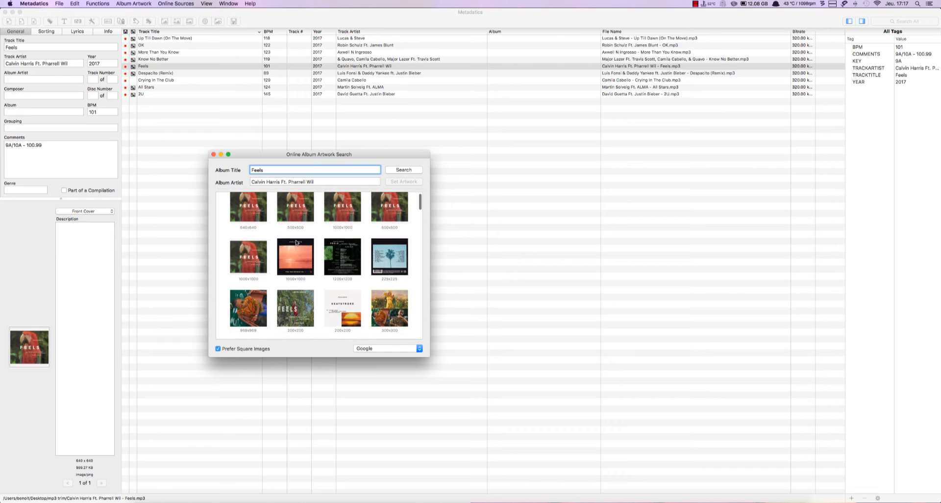
left_click(347, 207)
double_click(347, 205)
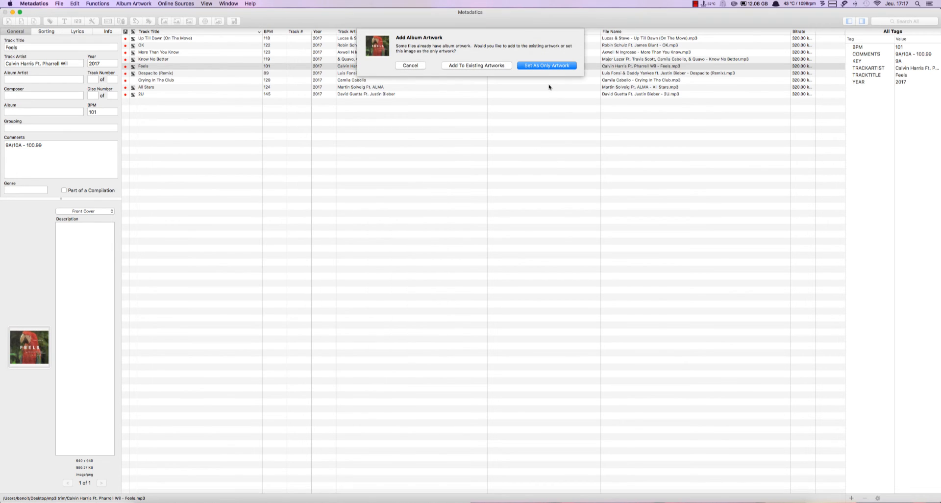
left_click(550, 66)
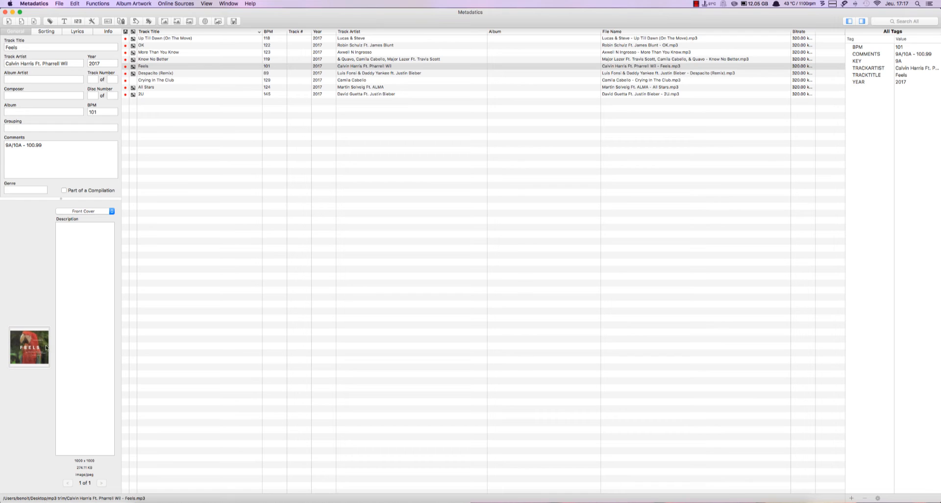
Search online artwork for Despacito (Remix) with the album title Despacito and set the cover picturing the three artists as its only artwork
left_click(174, 75)
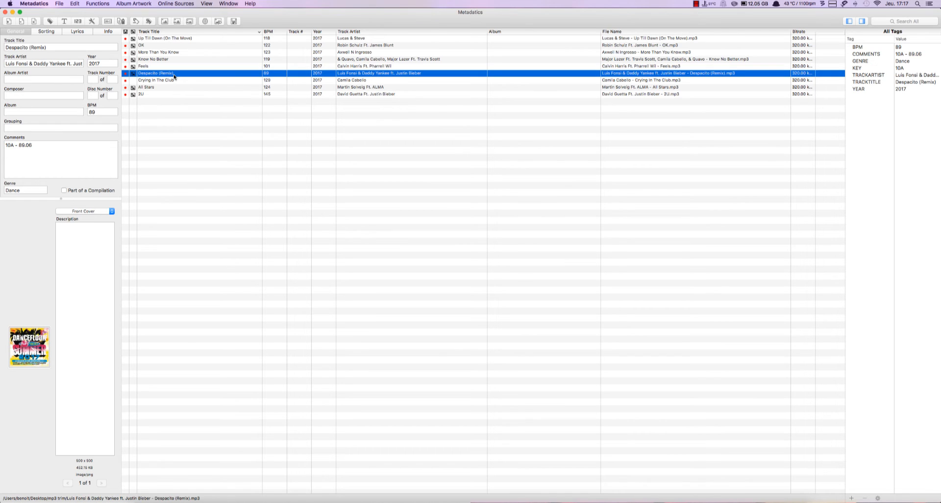
left_click(147, 75)
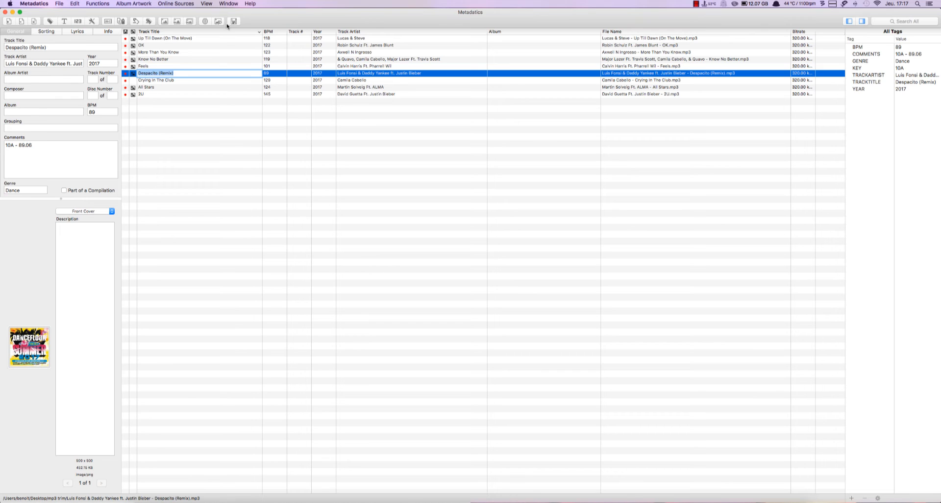
left_click(216, 20)
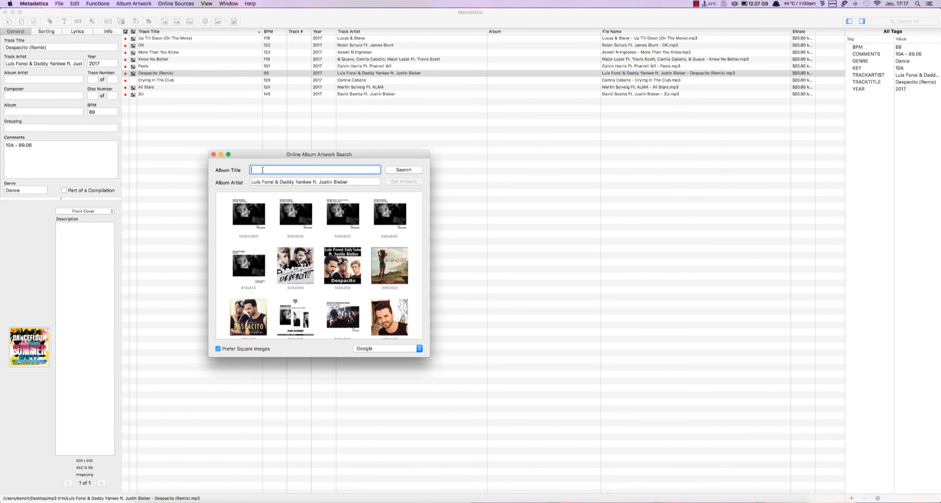
key("super+v")
key("BackSpace")
key("BackSpace")
key("BackSpace")
left_click(398, 170)
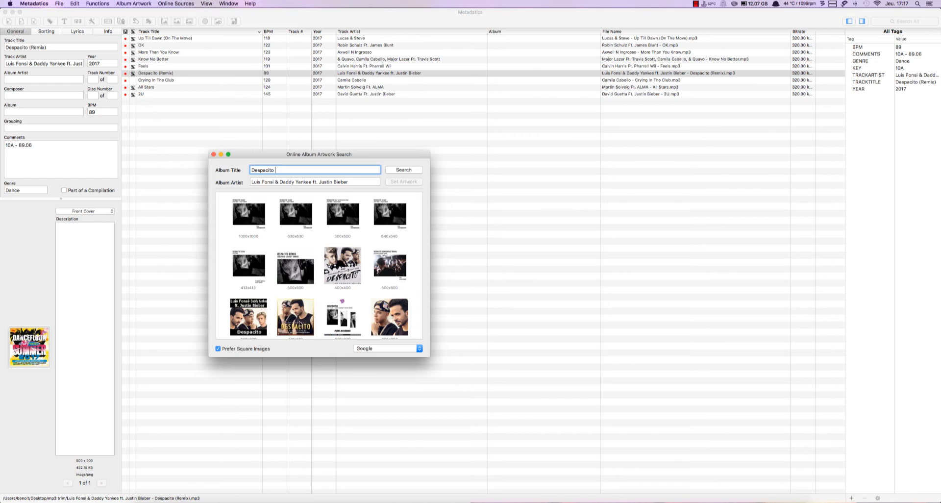
scroll(266, 324, "down", 1)
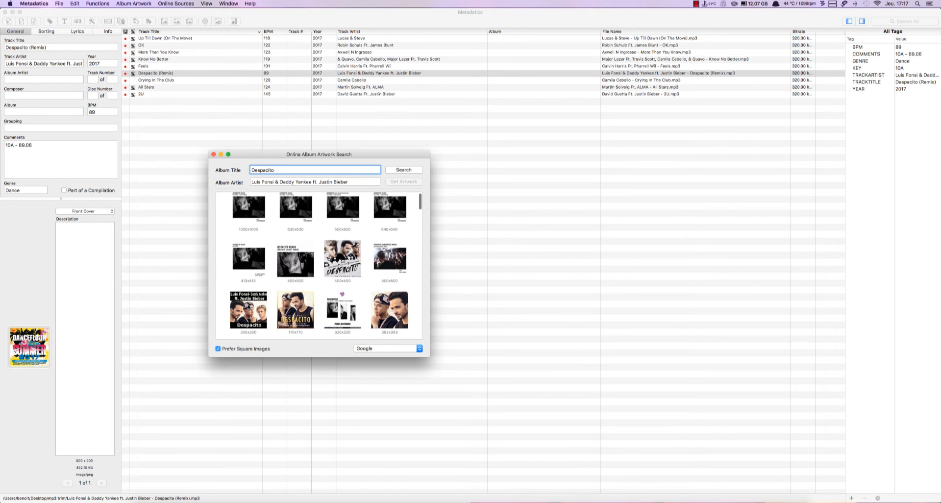
double_click(249, 305)
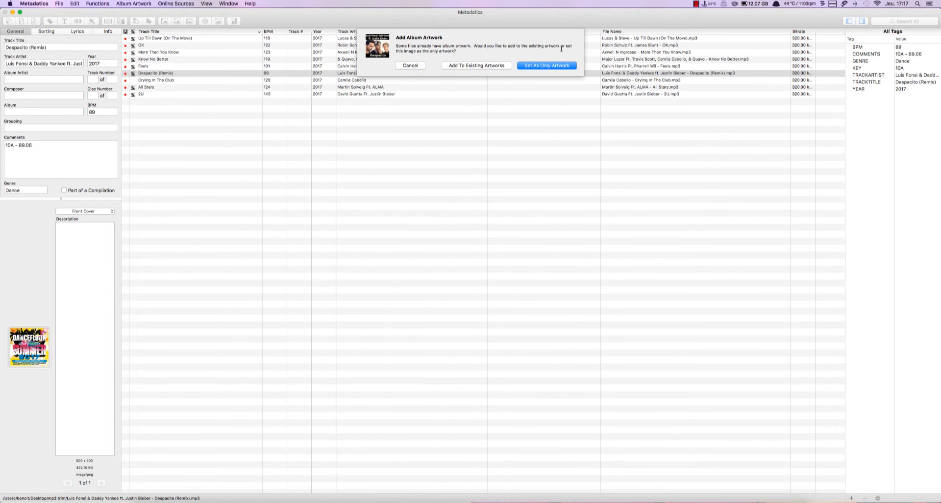
left_click(550, 67)
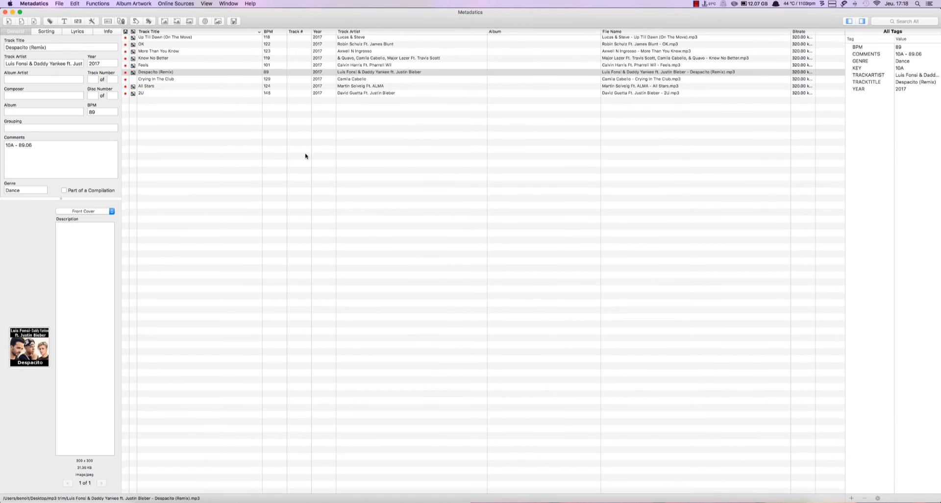
Search online artwork for Crying In The Club using its copied track title, and apply the first cover found
left_click(168, 81)
key("Return")
key("super+c")
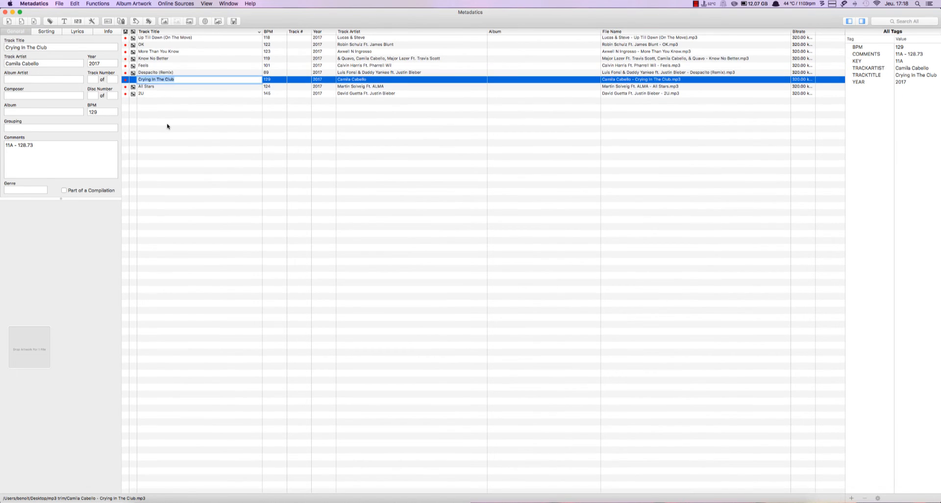
left_click(218, 22)
left_click(265, 170)
key("super+v")
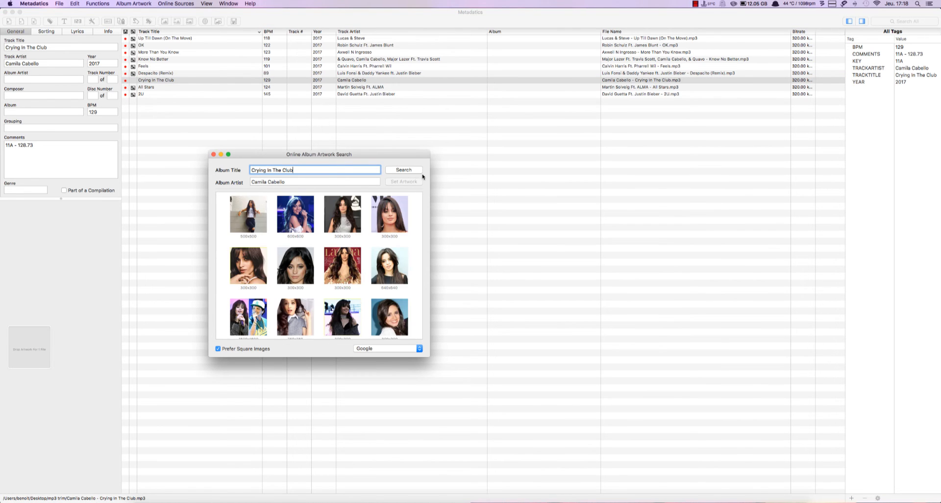
left_click(411, 170)
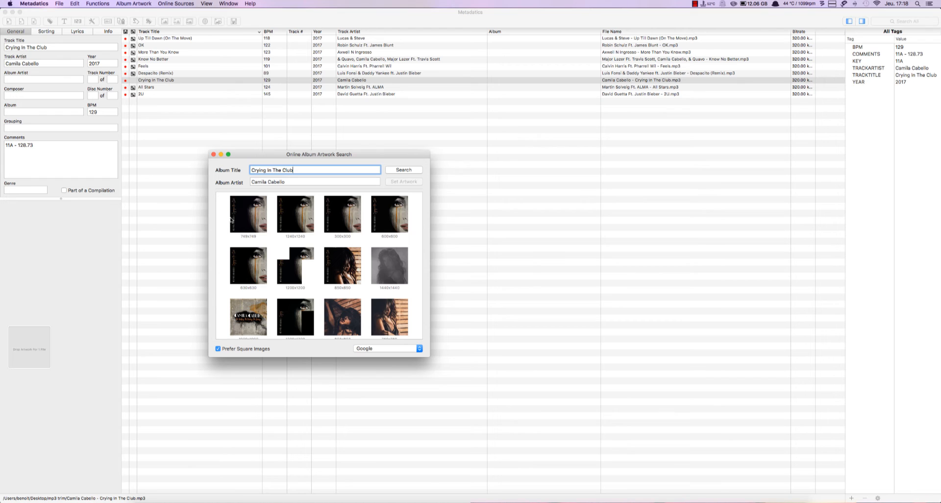
double_click(254, 213)
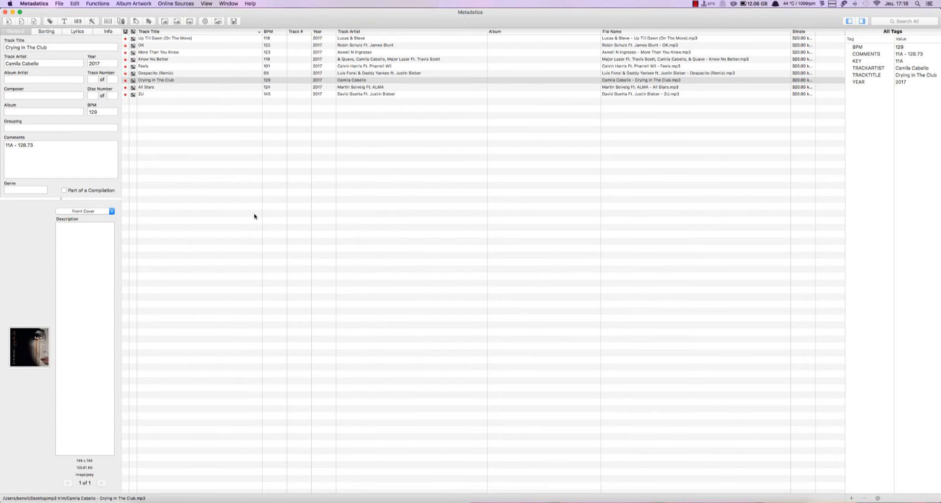
Check the covers of All Stars and 2U, search online artwork for 2U without applying any, and clear the selection
left_click(151, 88)
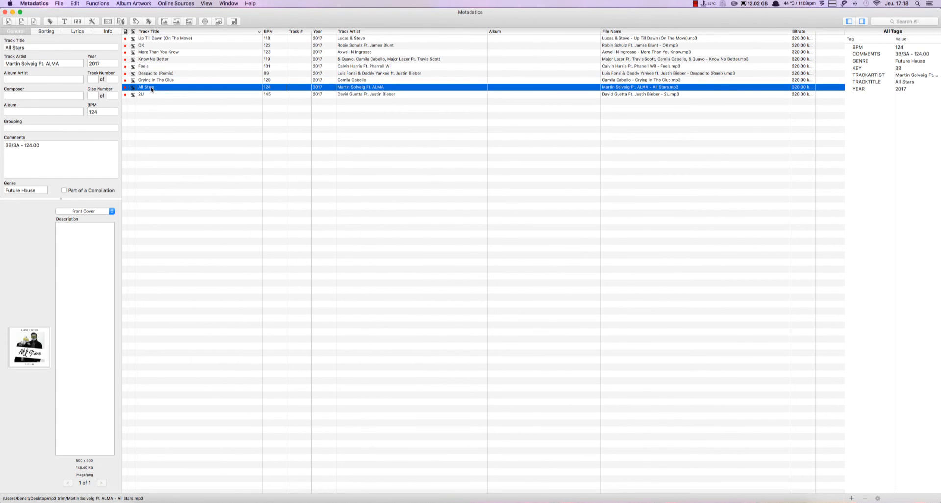
left_click(143, 95)
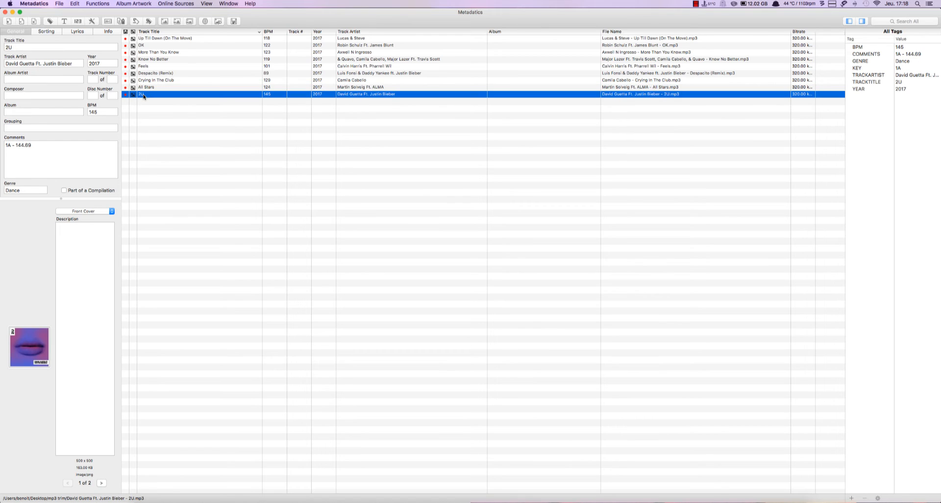
left_click(144, 95)
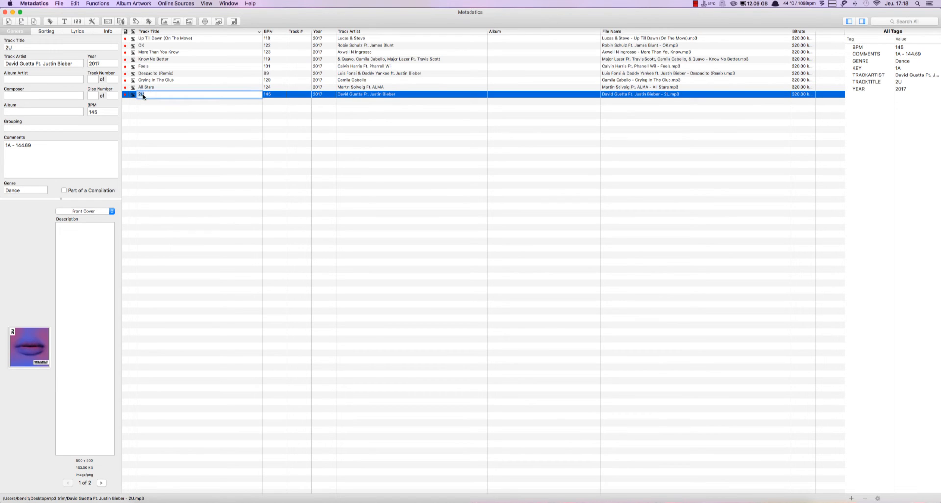
key("super+c")
left_click(219, 21)
left_click(270, 172)
key("super+v")
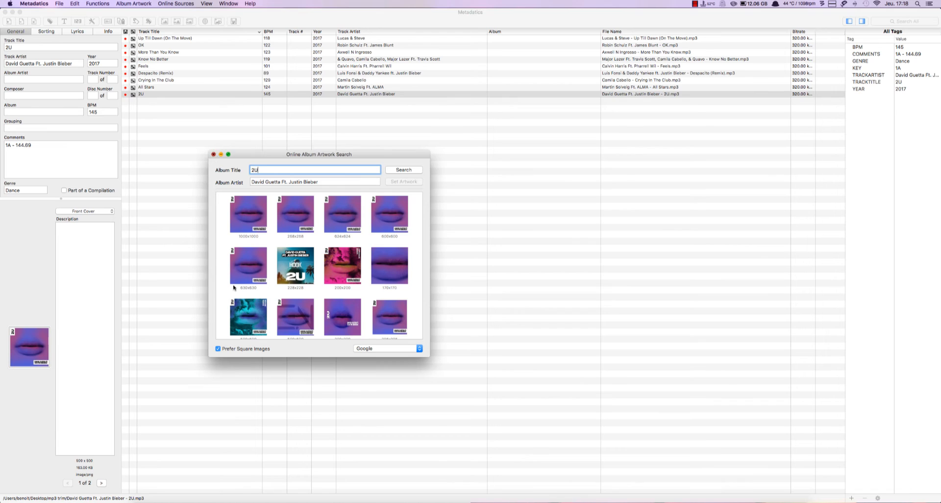
left_click(212, 154)
left_click(292, 301)
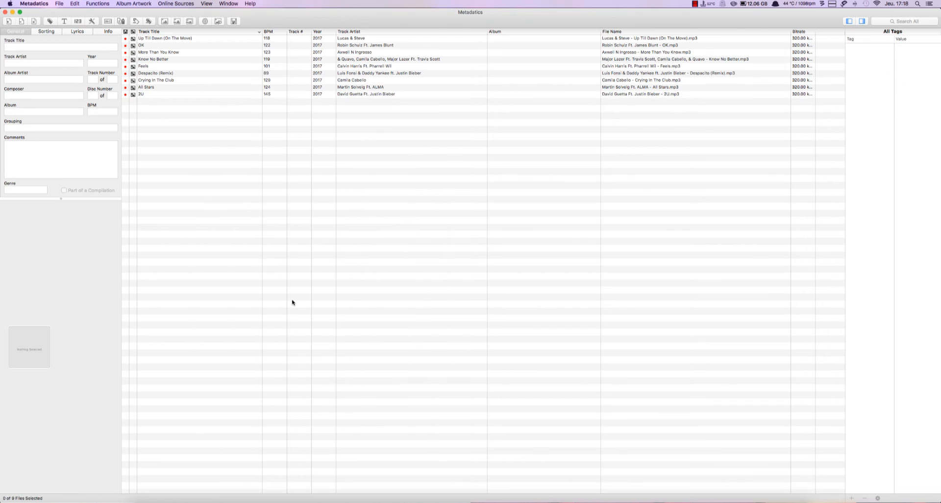
Save the changes to all tracks and review each track's artwork and tags from Up Till Dawn (On The Move) to All Stars
left_click(234, 21)
left_click(164, 39)
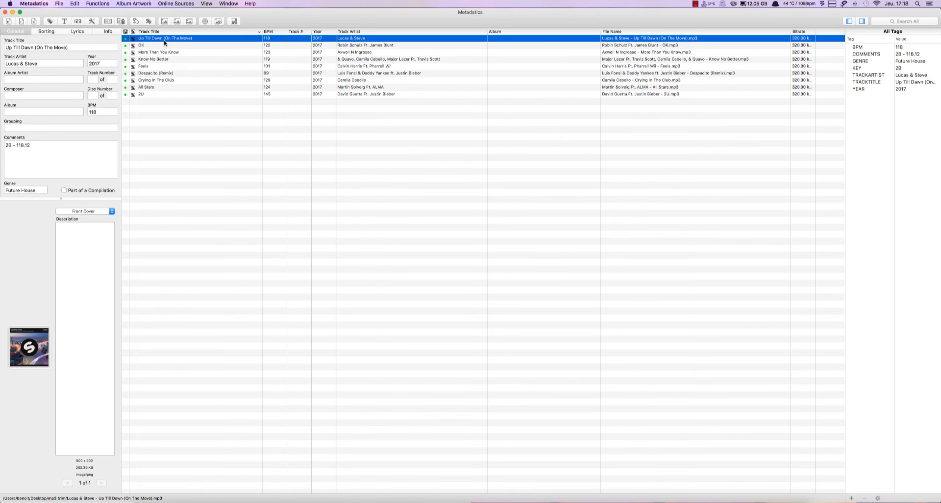
key("Down")
key("Down")
key("Down")
key("Down")
key("Down")
key("Down")
key("Down")
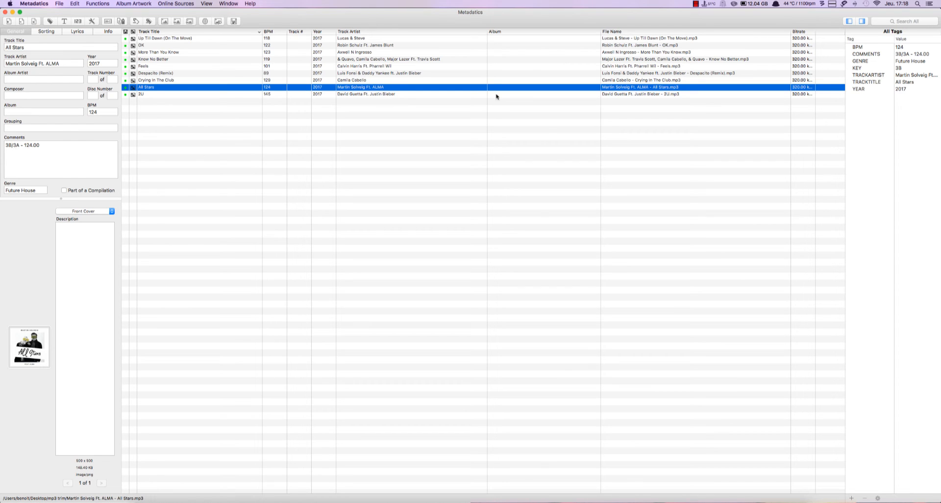
left_click(859, 70)
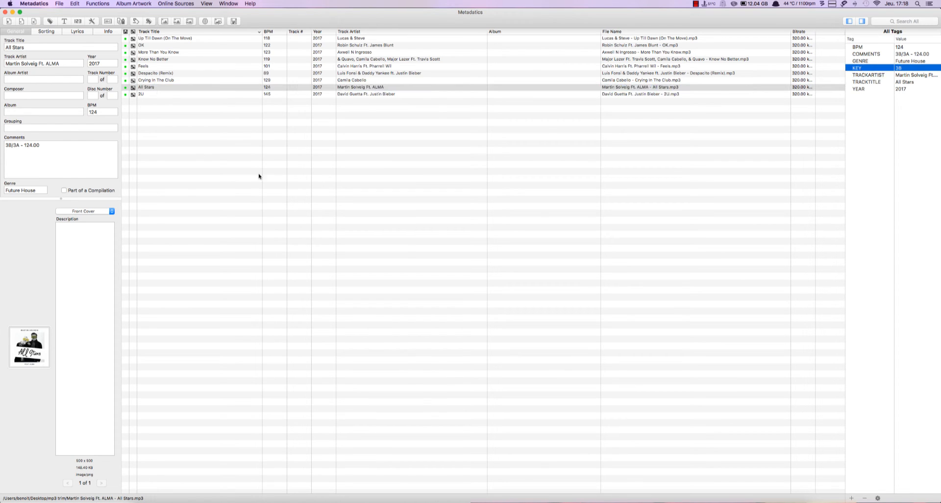
left_click(745, 89)
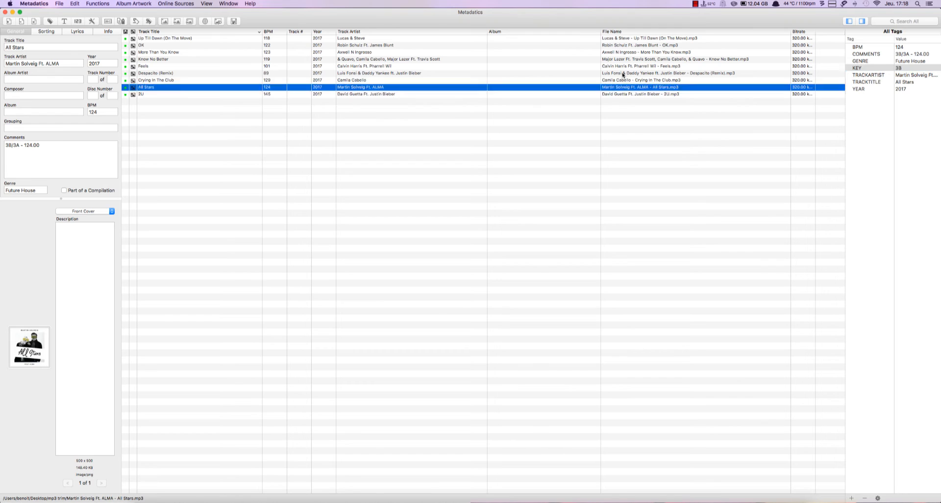
left_click(622, 73)
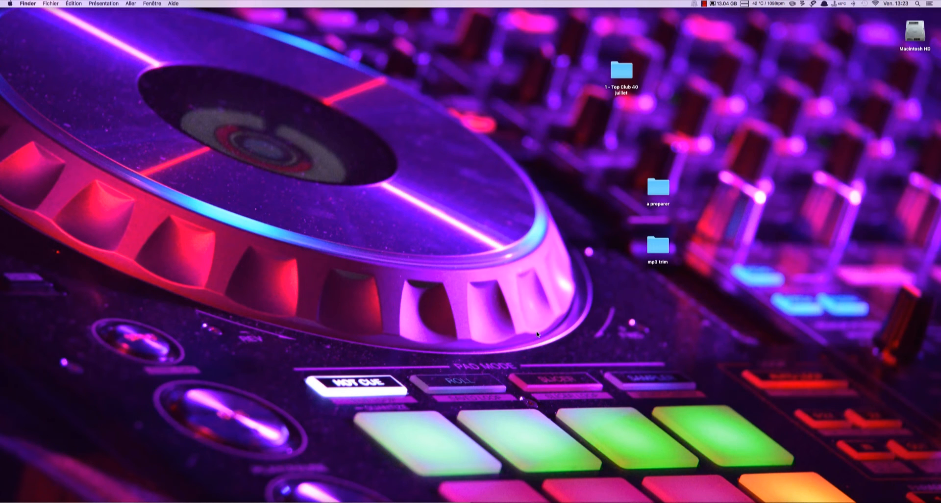
View the contents of the 1 - Top Club 40 juillet and mp3 trim folders side by side, and close both windows
double_click(622, 74)
left_click_drag(601, 15, 189, 23)
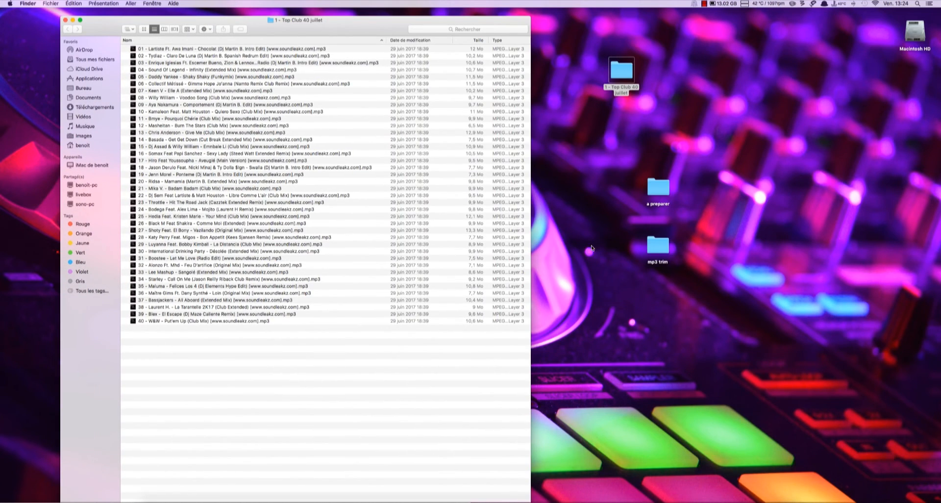
left_click(662, 251)
double_click(662, 251)
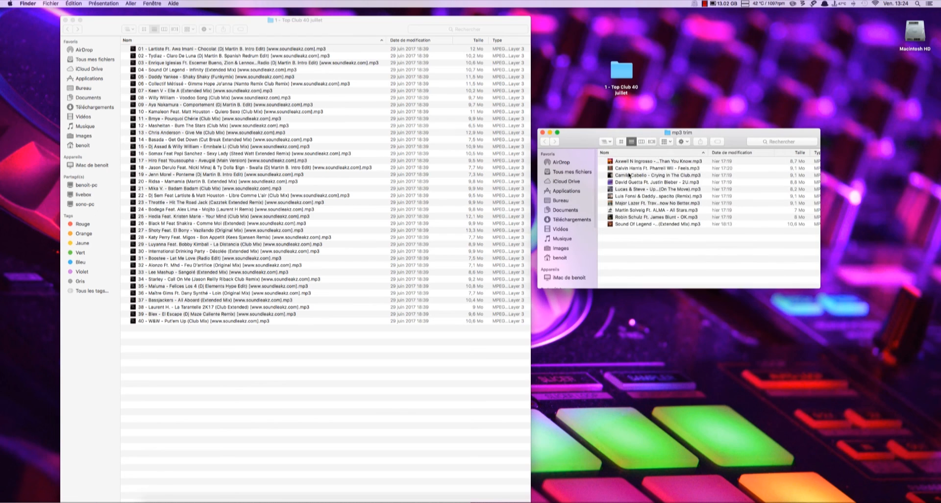
left_click_drag(590, 136, 602, 126)
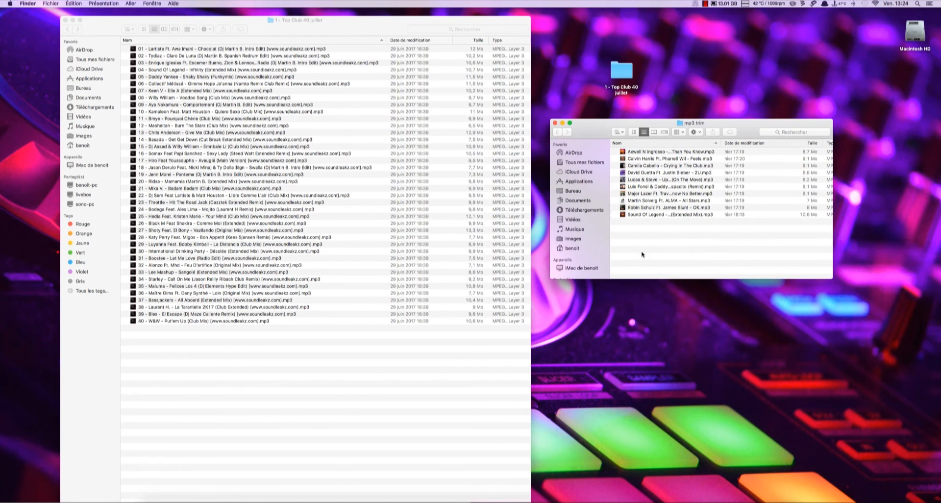
left_click_drag(642, 254, 634, 149)
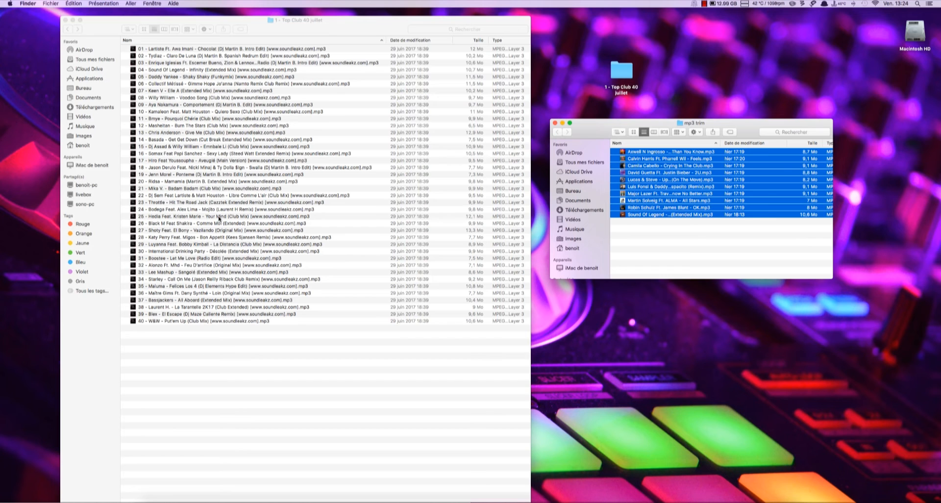
left_click(293, 383)
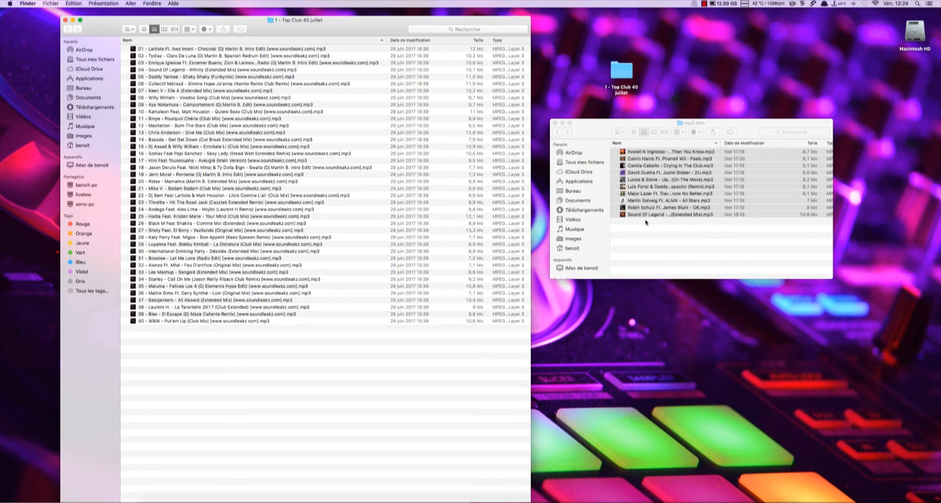
left_click(555, 123)
left_click(65, 21)
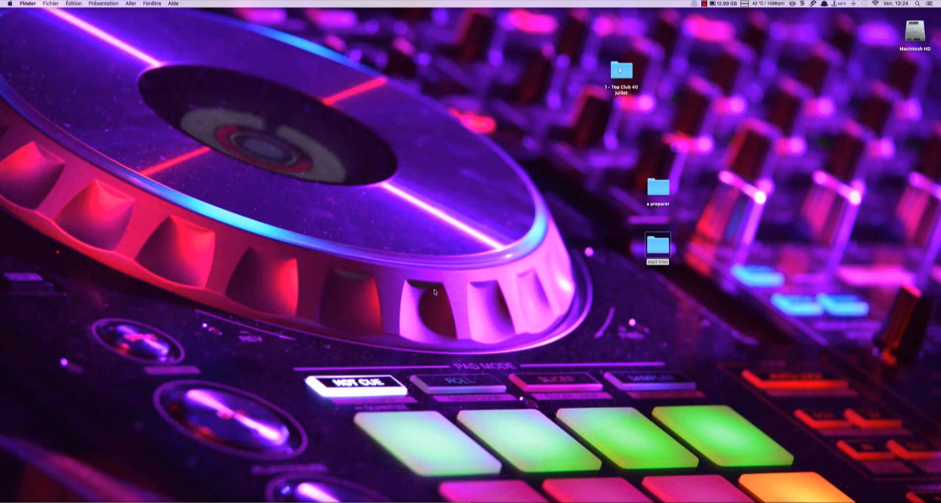
Launch Similarity from the Musique app group
mouse_move(938, 500)
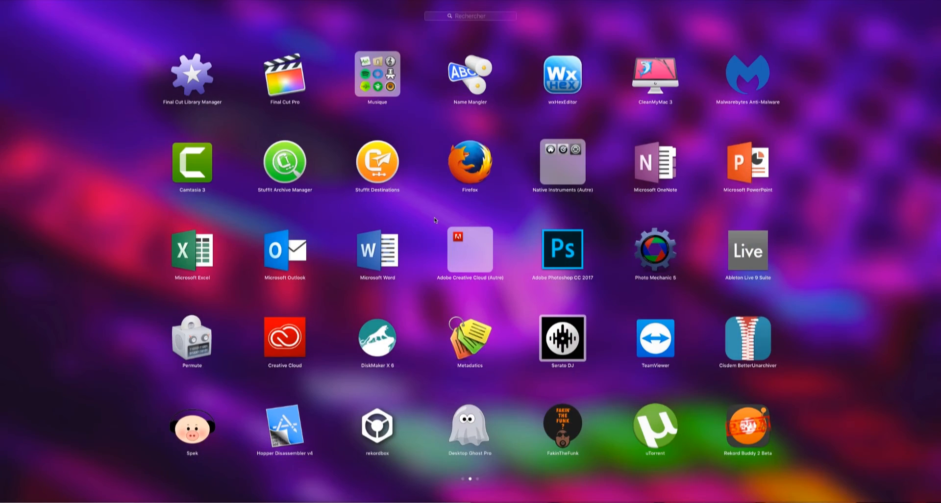
left_click(376, 71)
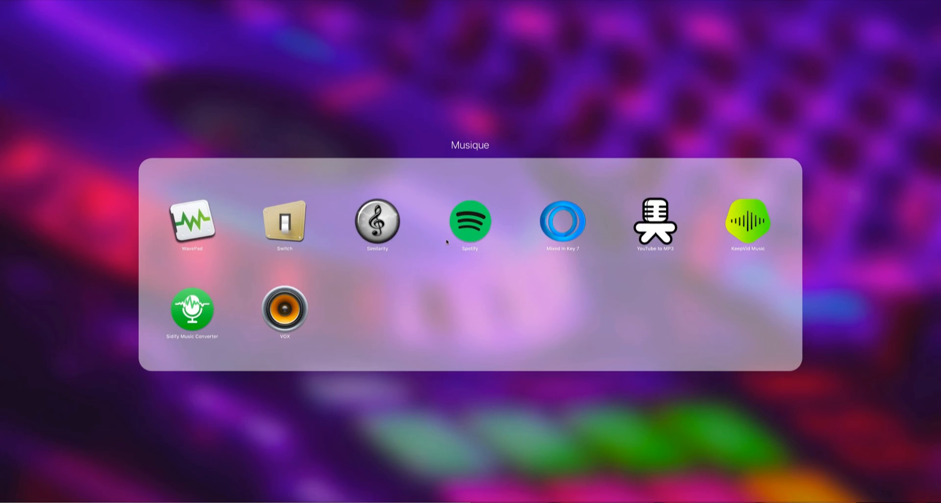
left_click(377, 222)
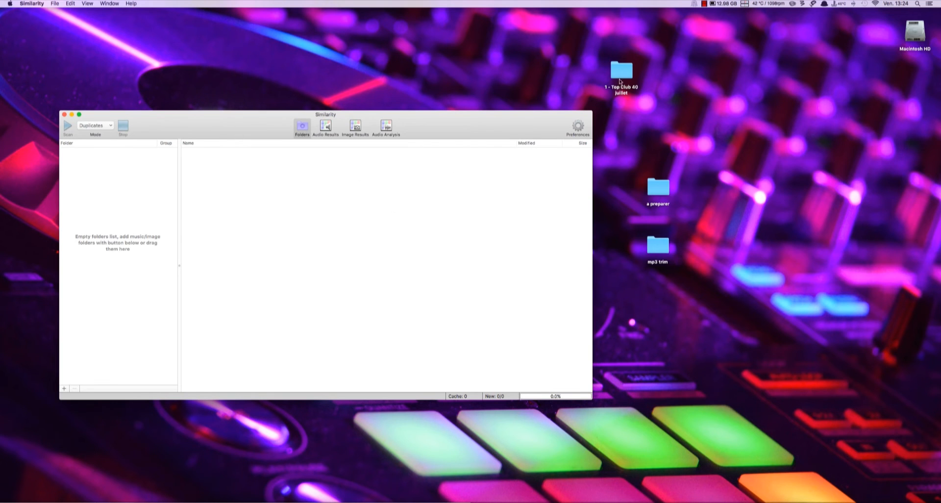
Add the 1 - Top Club 40 juillet and mp3 trim folders from the desktop to the scan list and view each folder's tracks
left_click_drag(620, 82, 127, 188)
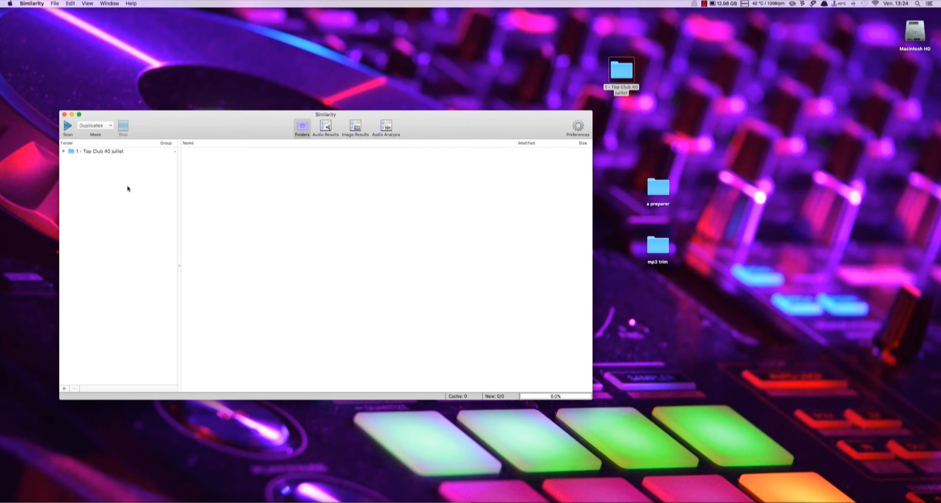
left_click_drag(661, 258, 103, 218)
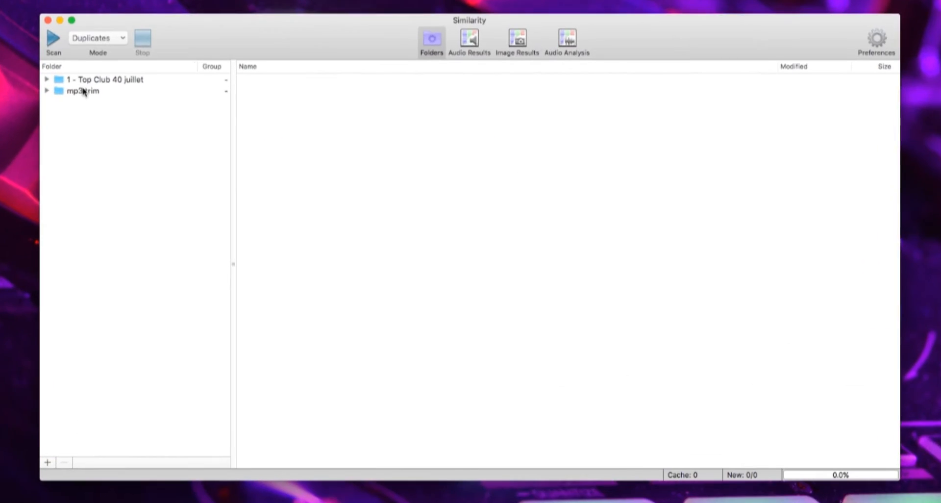
left_click(86, 158)
left_click(93, 77)
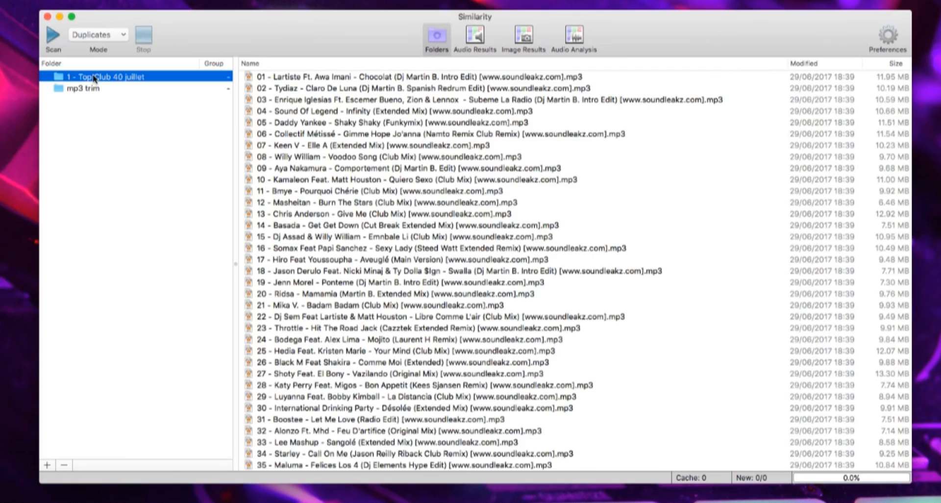
left_click(97, 117)
left_click(98, 79)
left_click(86, 91)
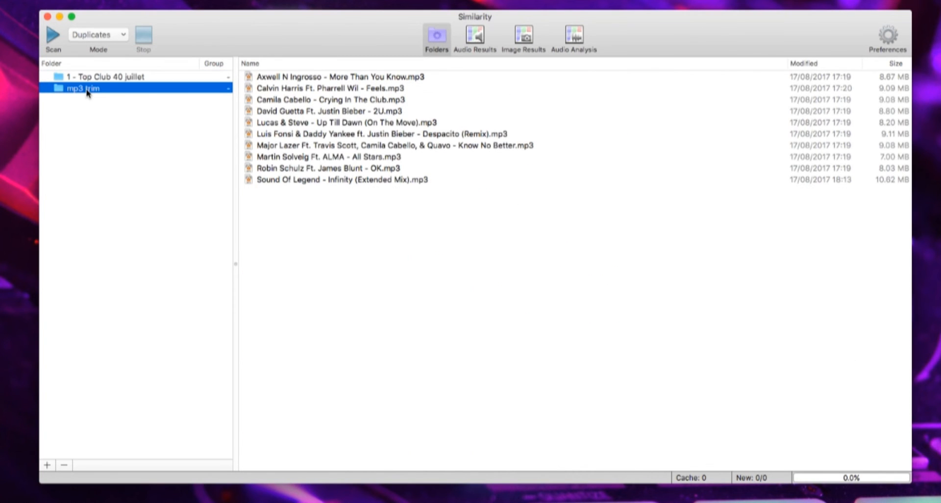
Scan both folders for duplicates and show the audio results
left_click(99, 164)
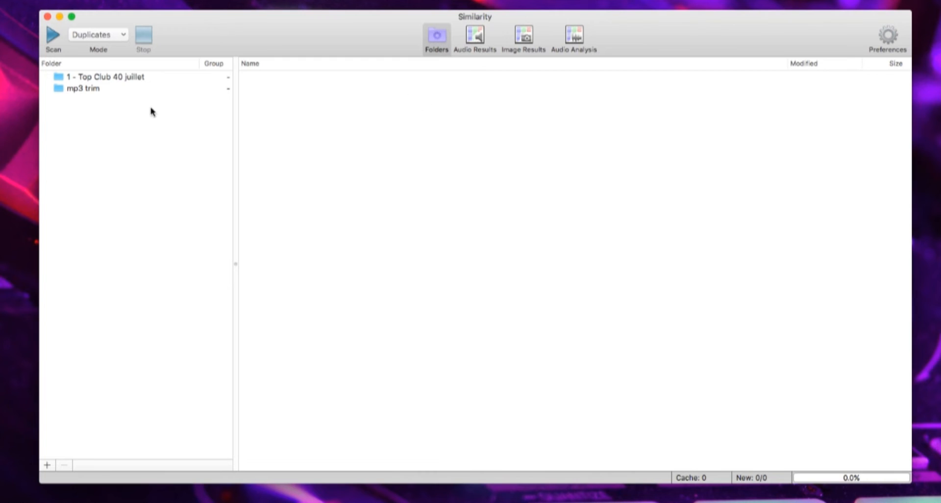
left_click(51, 35)
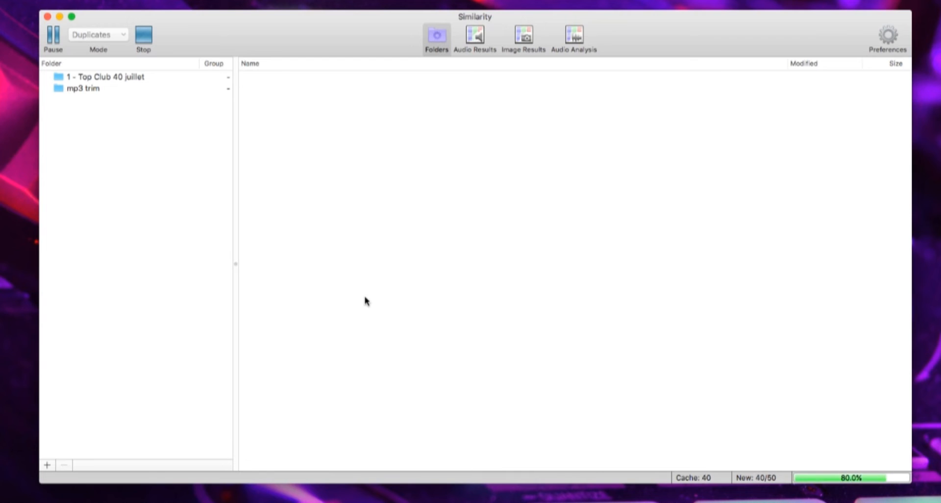
left_click(478, 39)
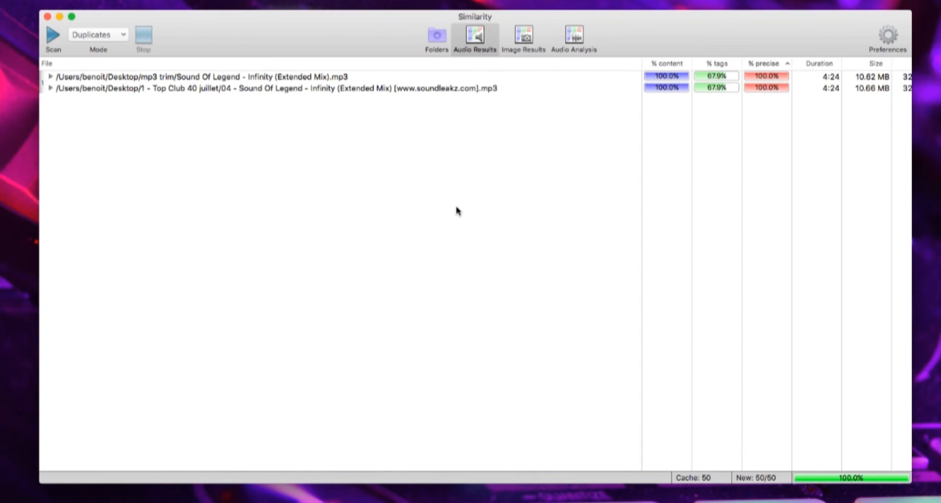
Compare the paths, similarity scores and file details of the two Sound Of Legend - Infinity (Extended Mix) duplicates
left_click(225, 81)
left_click(221, 104)
left_click(215, 90)
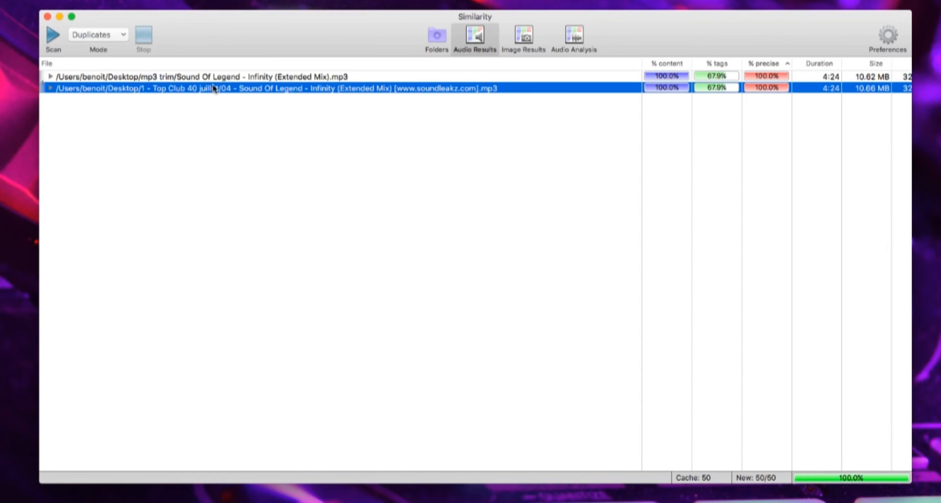
left_click(215, 80)
left_click(106, 90)
scroll(269, 98, "right", 1)
scroll(271, 80, "left", 1)
left_click(284, 78)
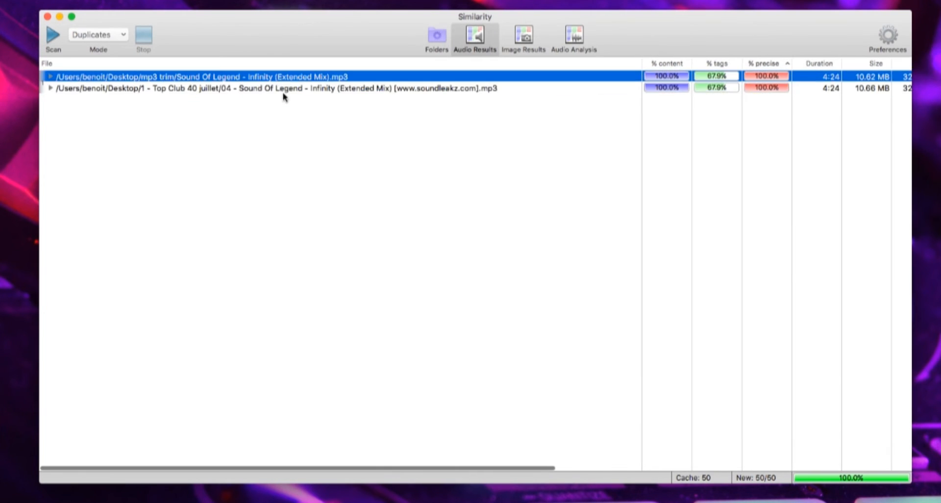
left_click(282, 91)
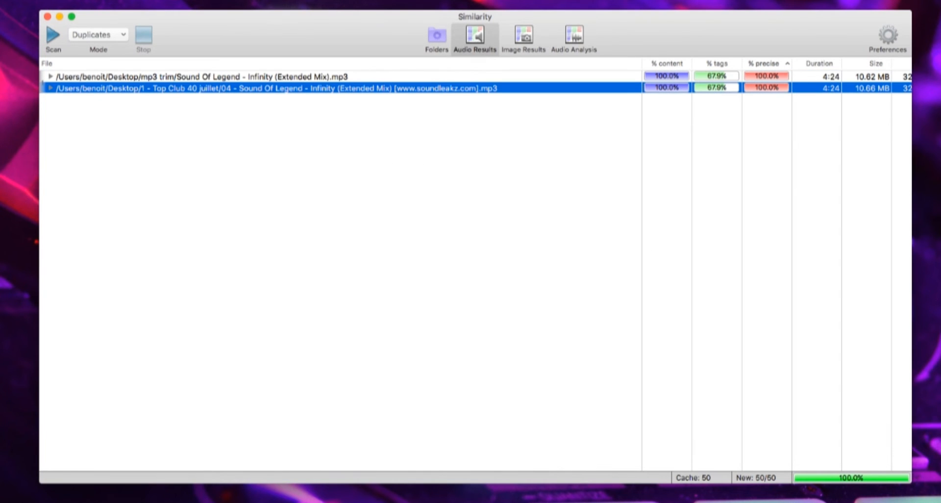
key("super+Tab")
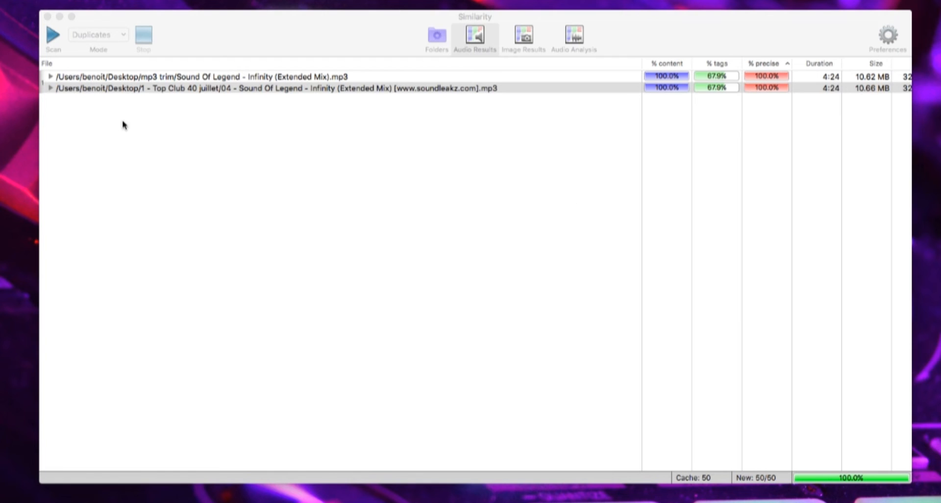
left_click(130, 81)
left_click(167, 78)
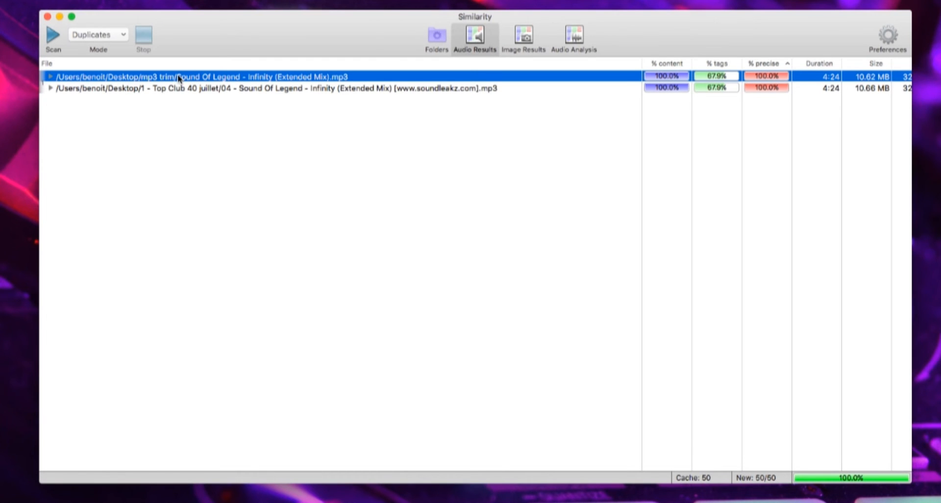
left_click(128, 90)
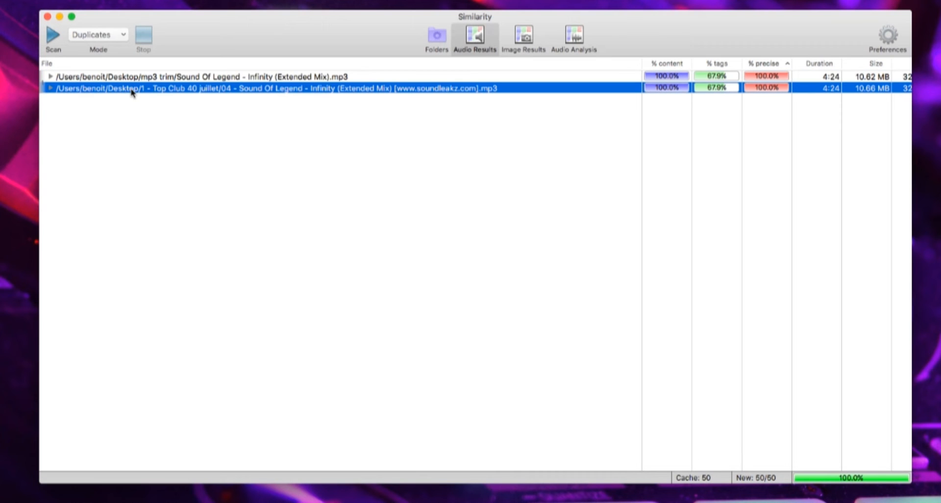
Delete the mp3 trim copy of Sound Of Legend - Infinity (Extended Mix) from the duplicates
left_click(236, 78)
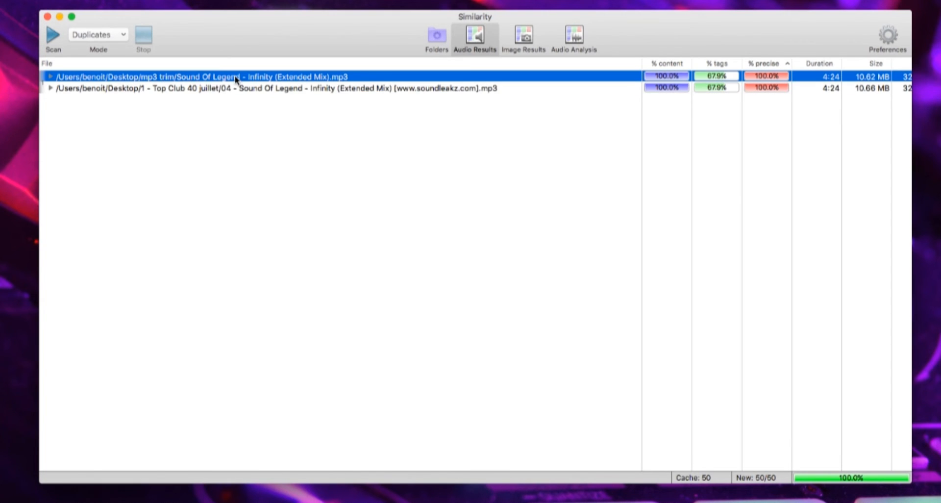
right_click(235, 78)
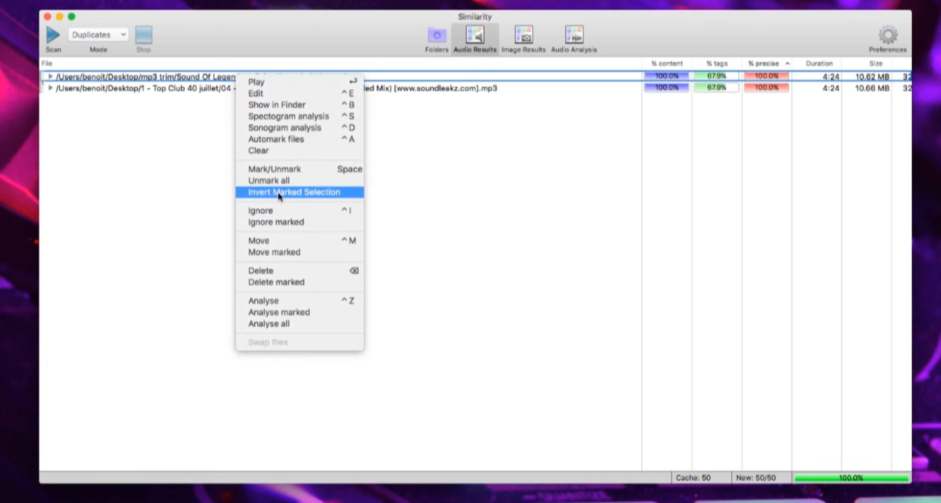
left_click(267, 273)
left_click(806, 98)
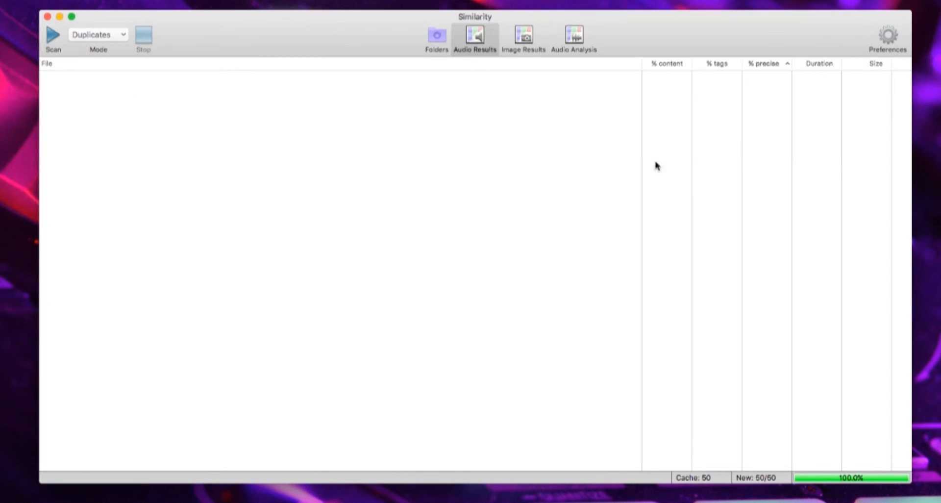
Rescan the two folders for duplicates, check the audio results, and close the Similarity window
scroll(361, 135, "right", 1)
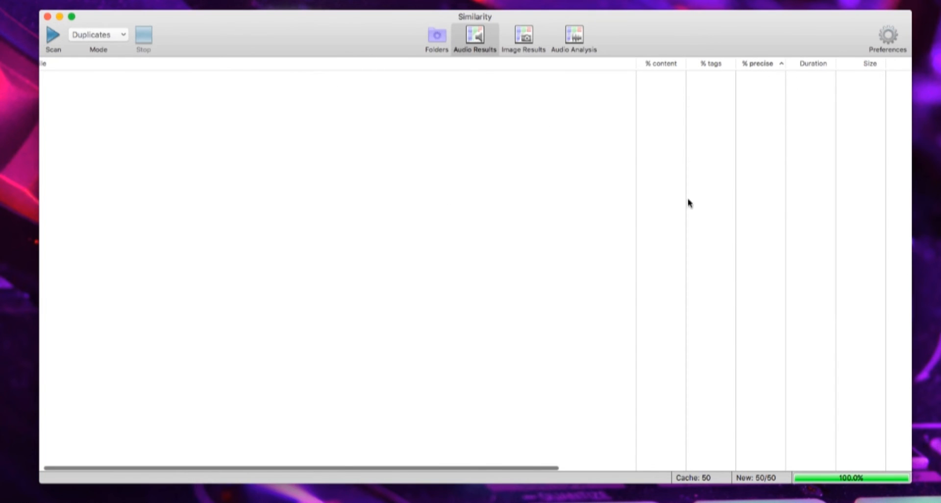
left_click(431, 45)
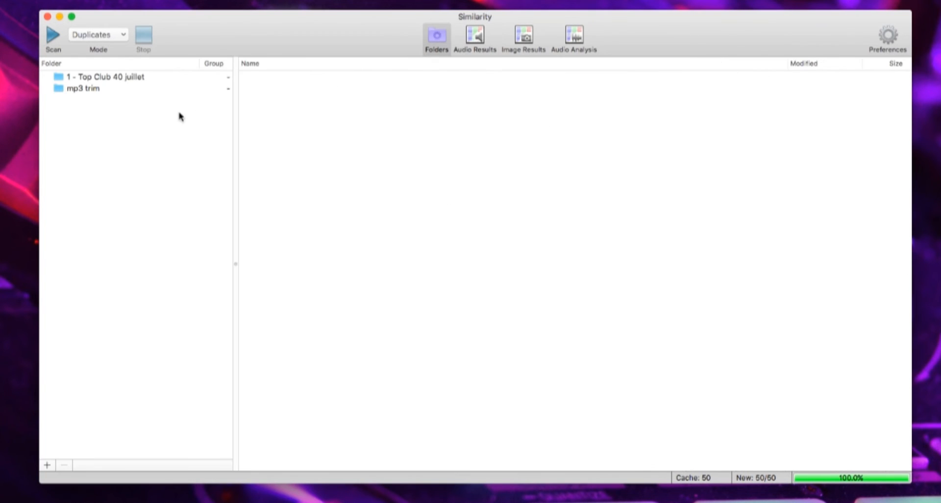
left_click(53, 34)
left_click(474, 42)
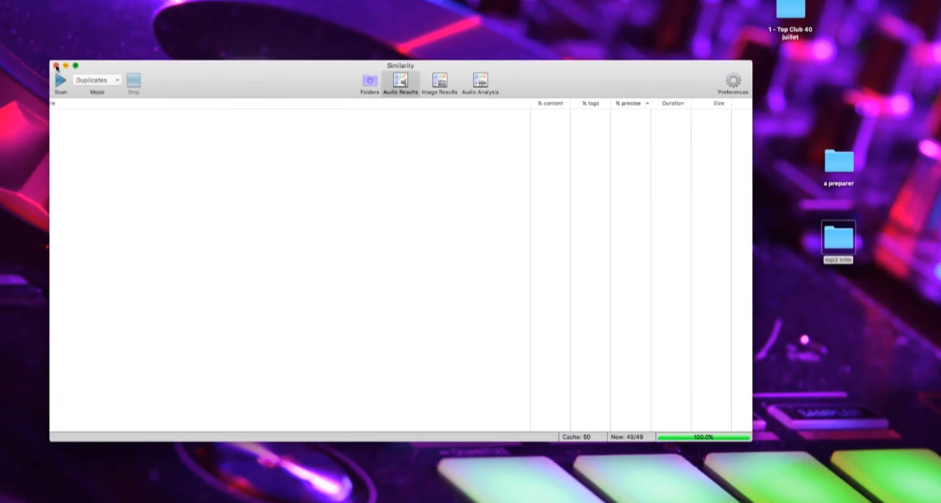
left_click(56, 65)
Check the mp3 trim folder and the Trash for the deleted Sound Of Legend track, and close both windows
double_click(835, 247)
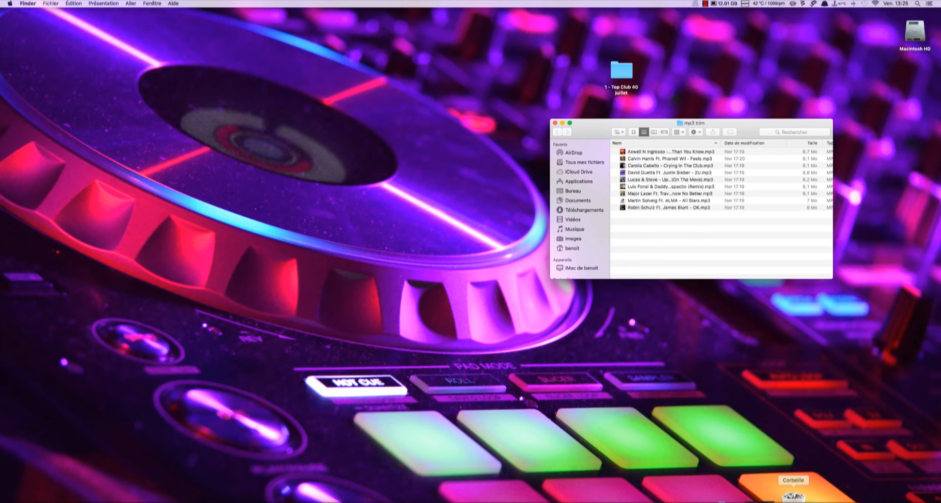
left_click(793, 493)
left_click(416, 133)
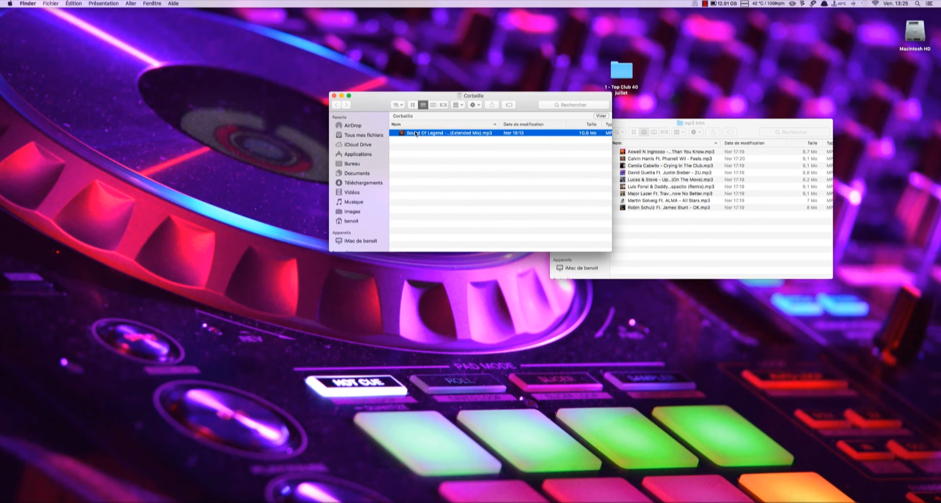
left_click(334, 95)
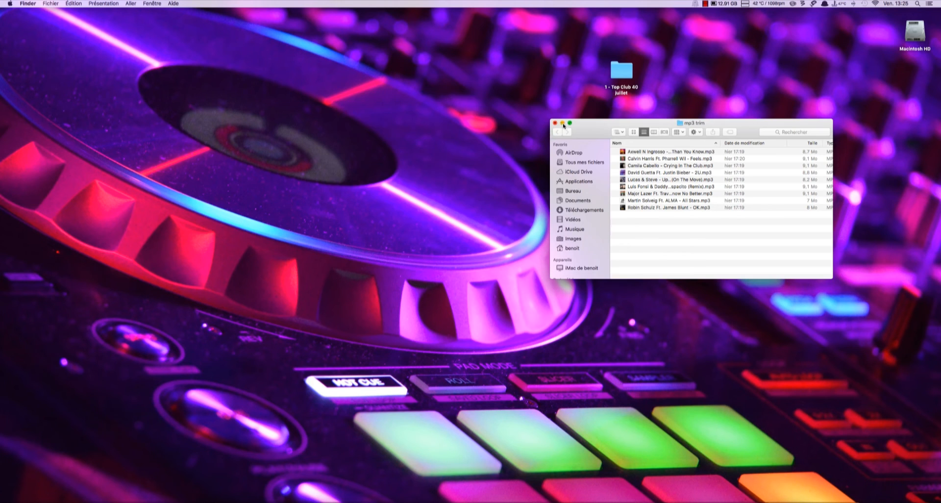
left_click(555, 123)
Switch to rekordbox, import the Desktop's mp3 trim folder as a playlist, and widen the Artist column
left_click(625, 218)
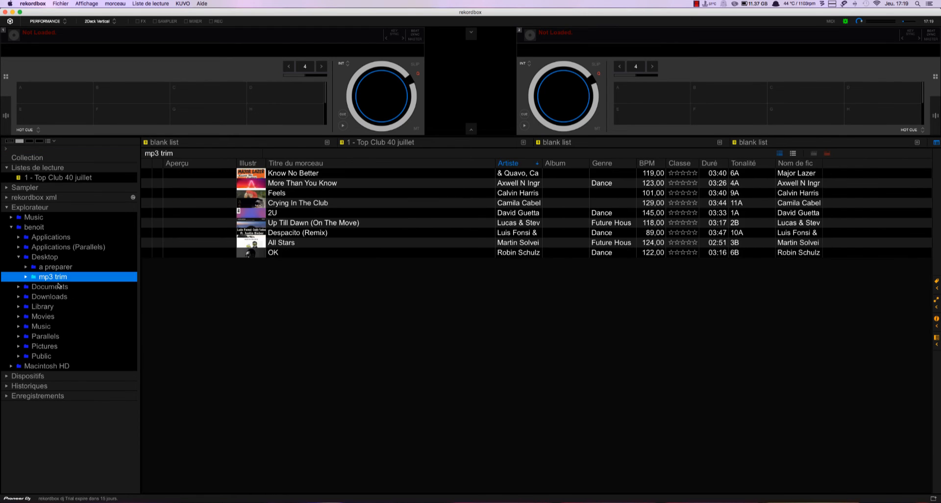
left_click(53, 277)
left_click_drag(45, 279, 47, 169)
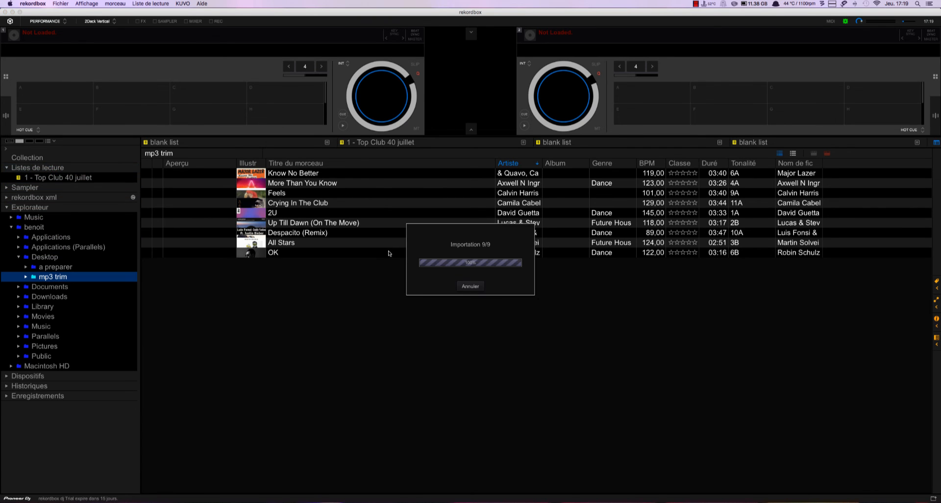
left_click(504, 298)
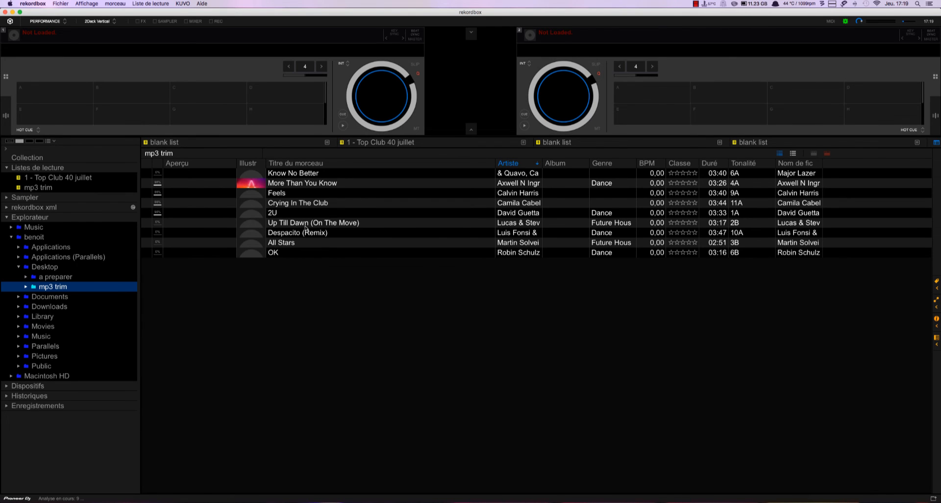
left_click_drag(494, 164, 595, 167)
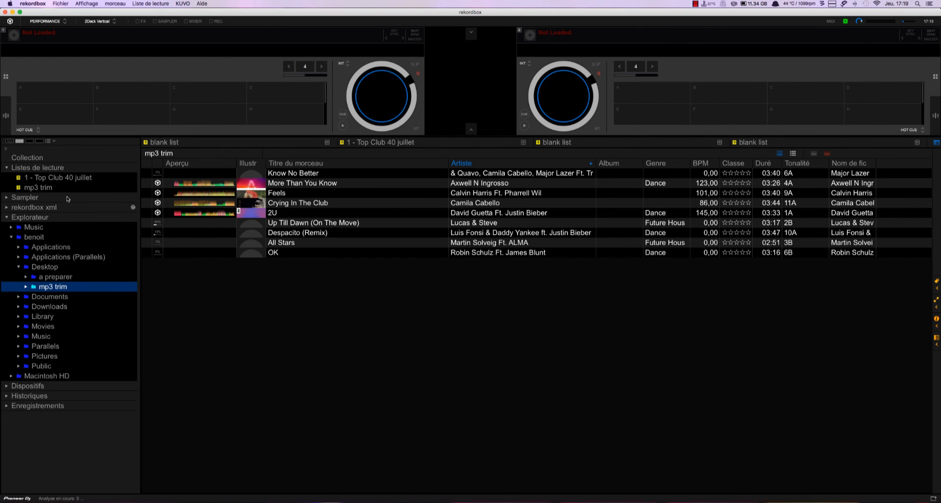
Review the tag columns of the 1 - Top Club 40 juillet playlist and open the mp3 trim playlist for comparison
left_click(61, 178)
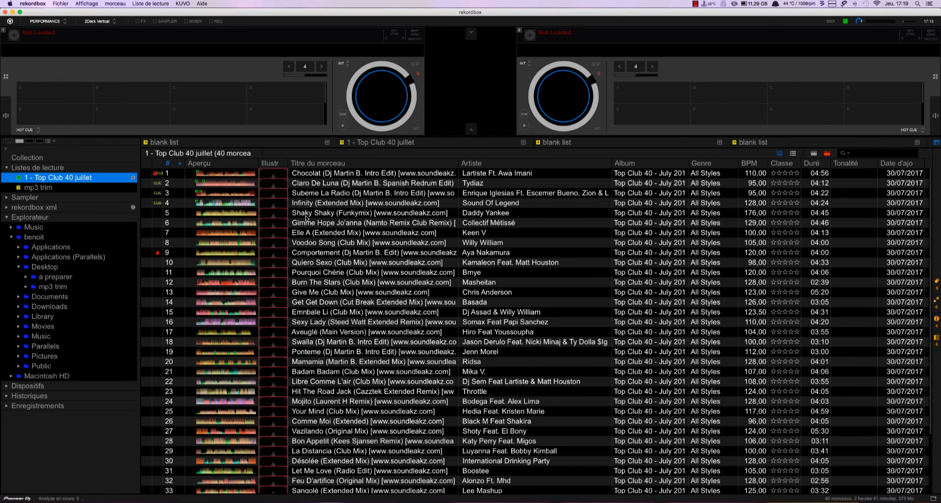
scroll(277, 241, "down", 1)
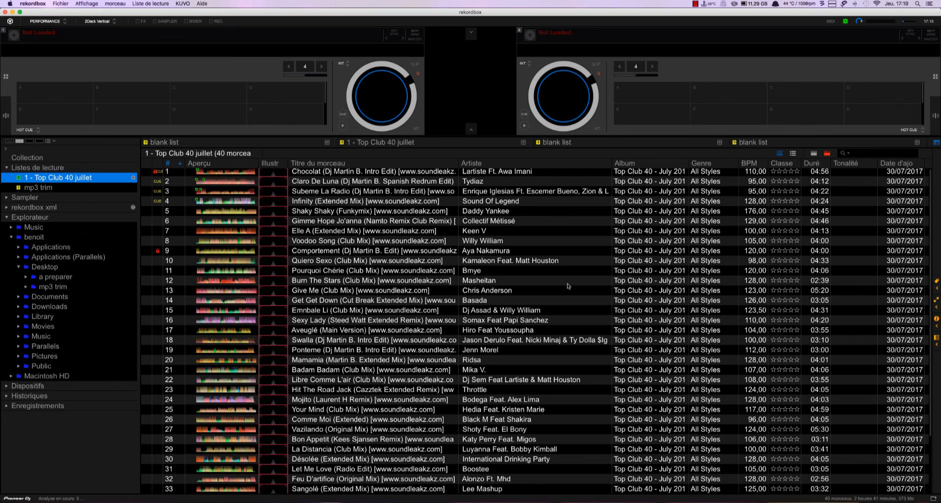
left_click(406, 244)
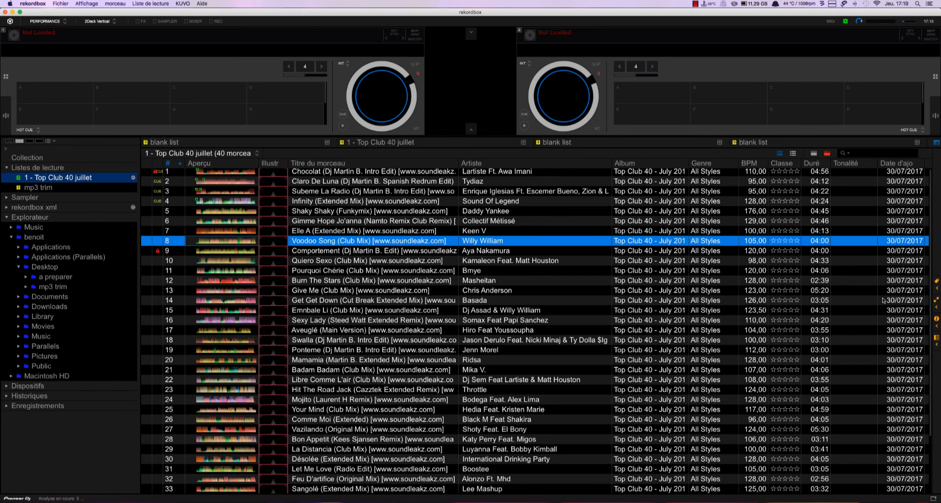
left_click(37, 190)
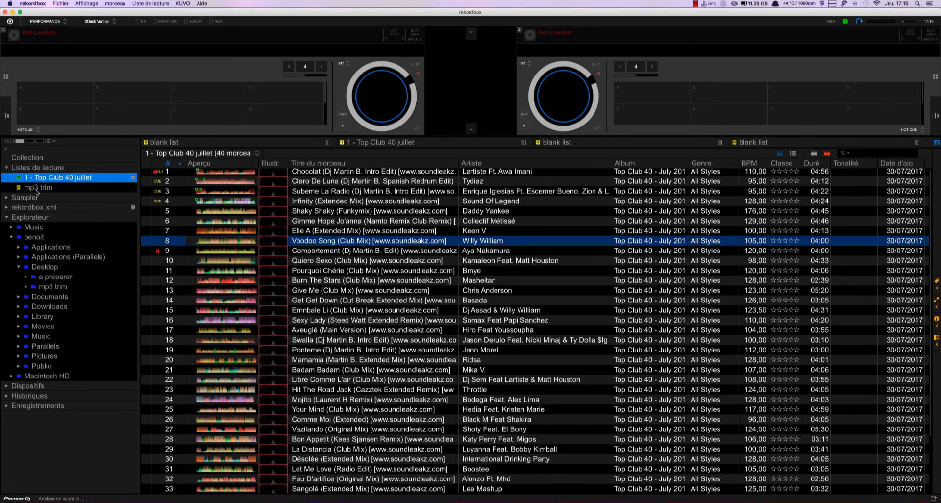
left_click(37, 188)
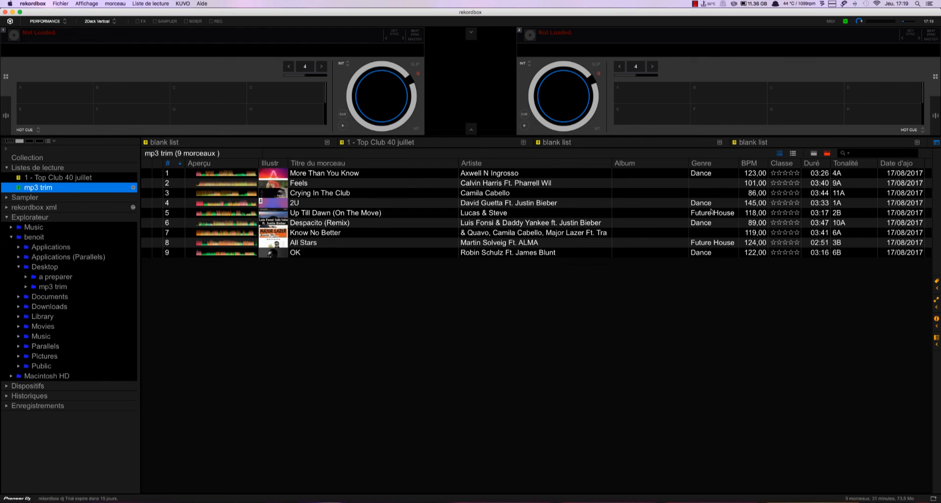
Set the genre of Crying In The Club to Dance
left_click(707, 195)
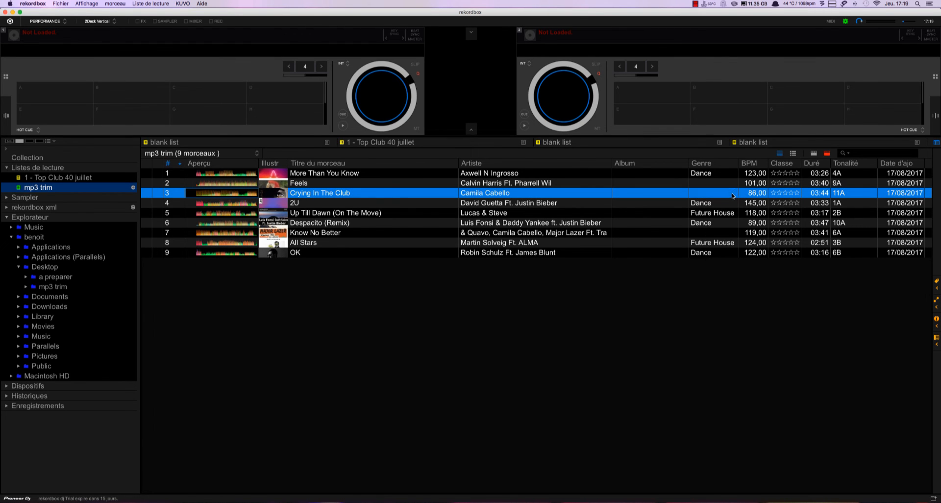
left_click(732, 195)
left_click(713, 213)
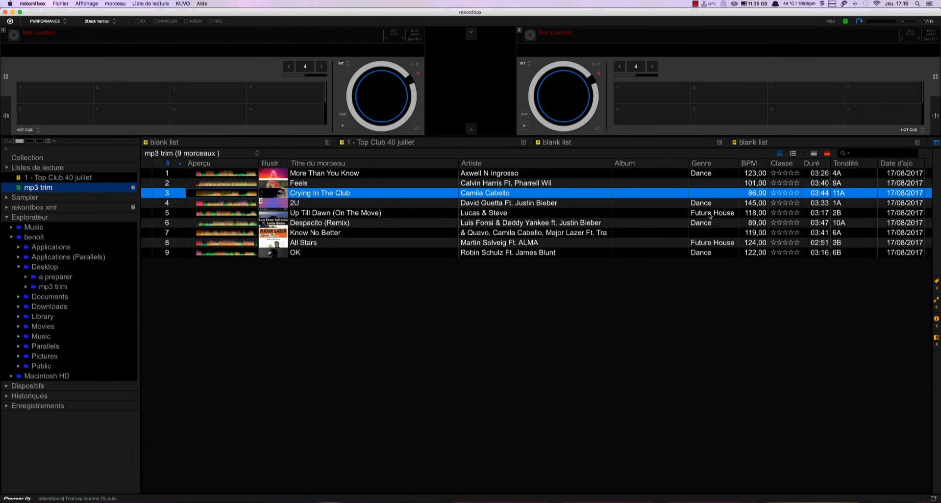
Set the genre of Feels to Future House
left_click(729, 186)
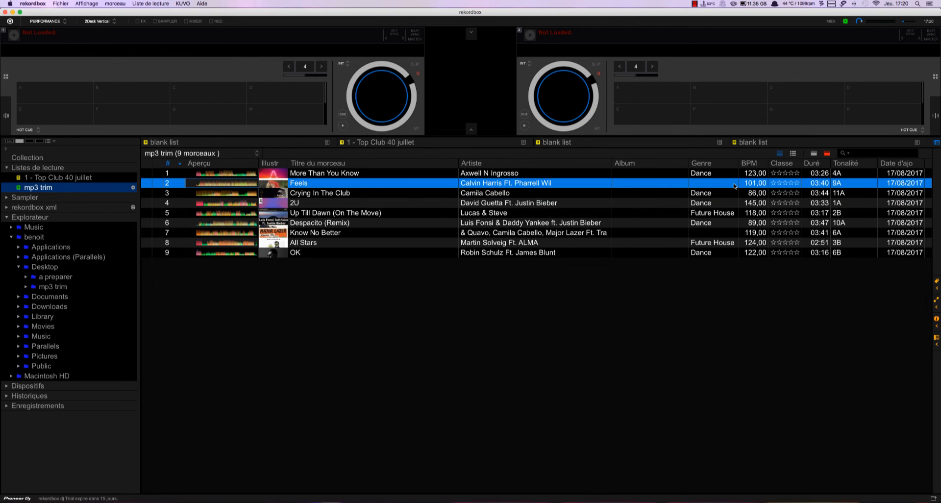
left_click(735, 186)
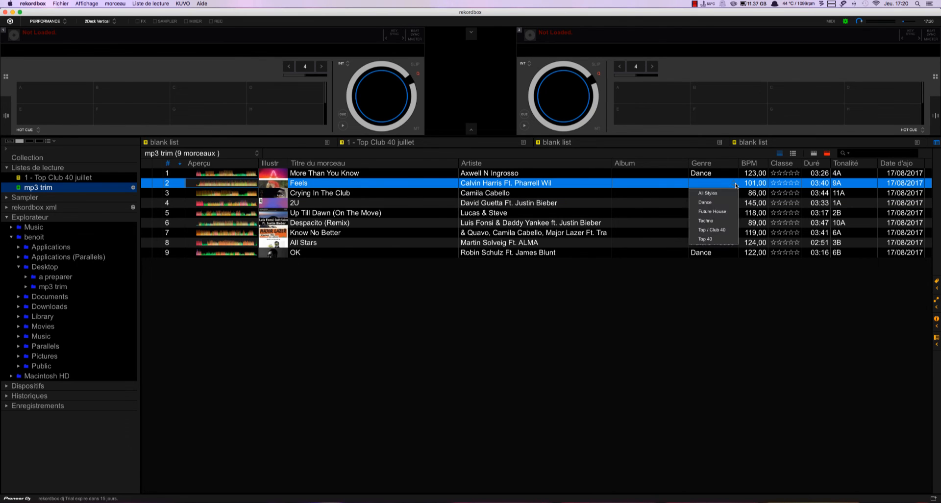
left_click(710, 214)
left_click(675, 291)
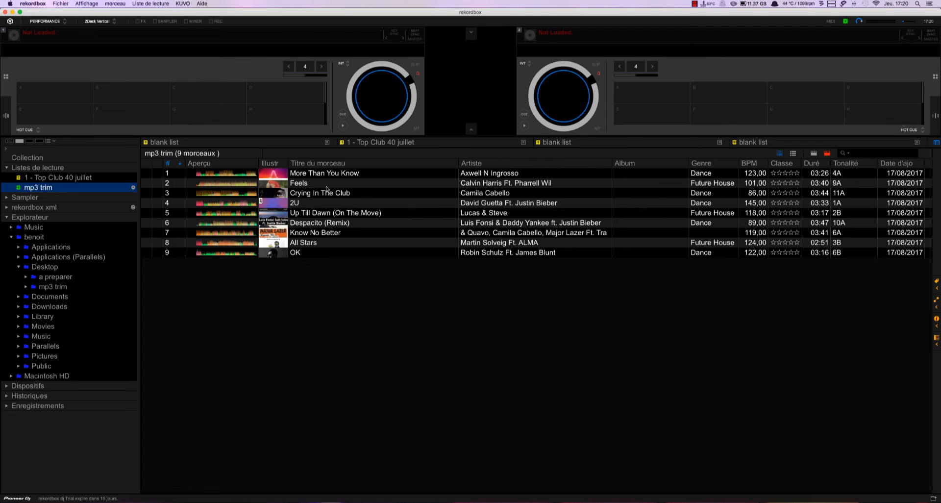
Load More Than You Know onto deck 1 and Up Till Dawn (On The Move) onto deck 2
left_click_drag(329, 176, 349, 105)
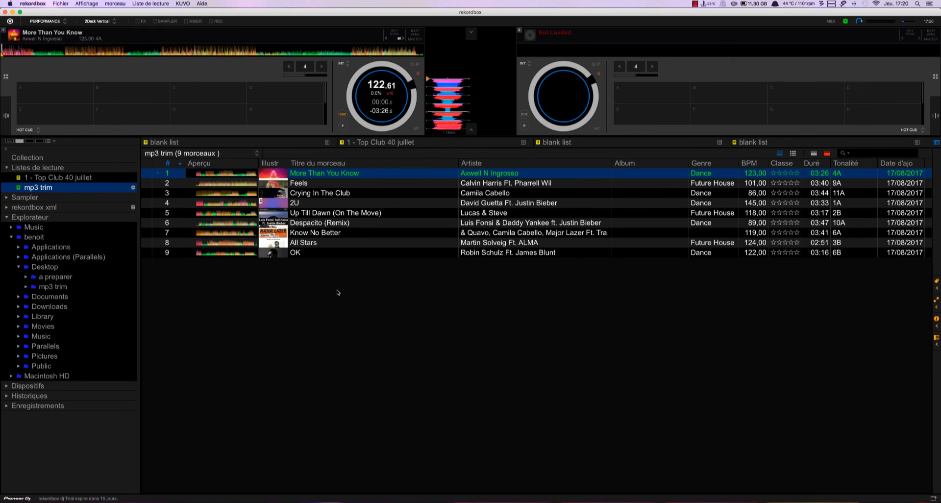
left_click(298, 203)
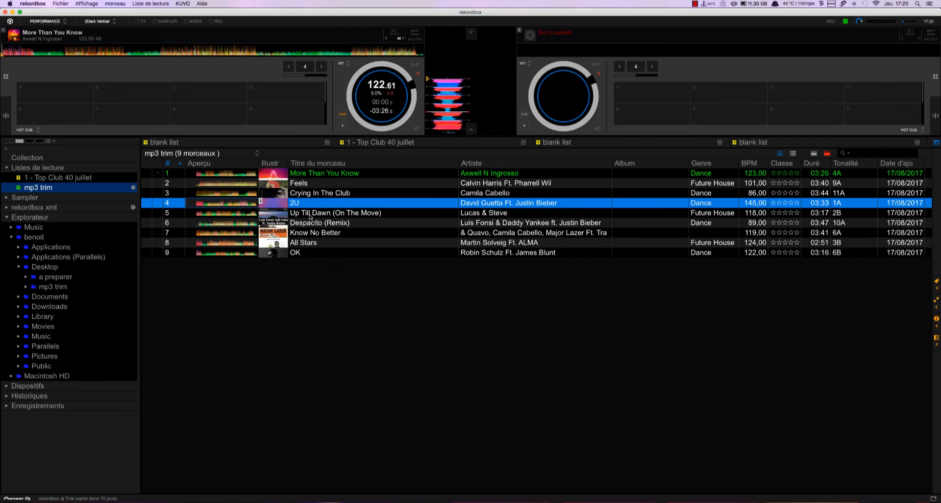
left_click_drag(311, 214, 576, 100)
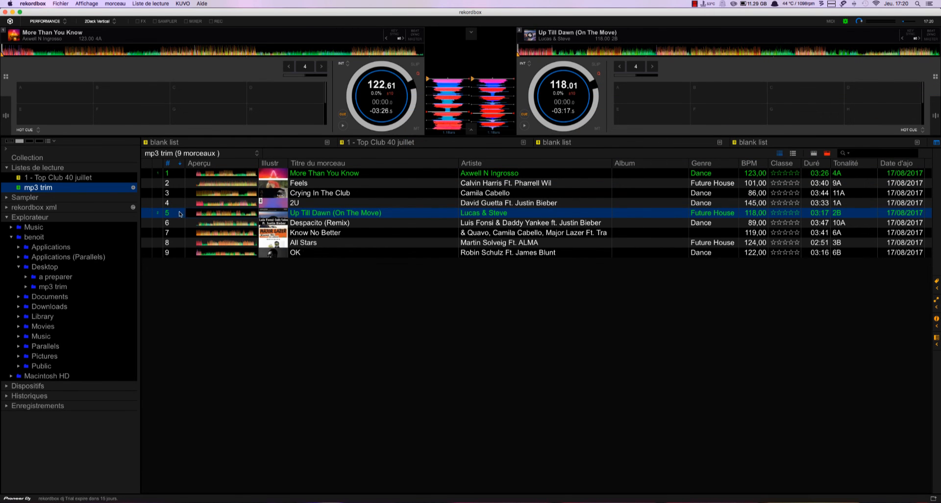
left_click(322, 186)
left_click(490, 213)
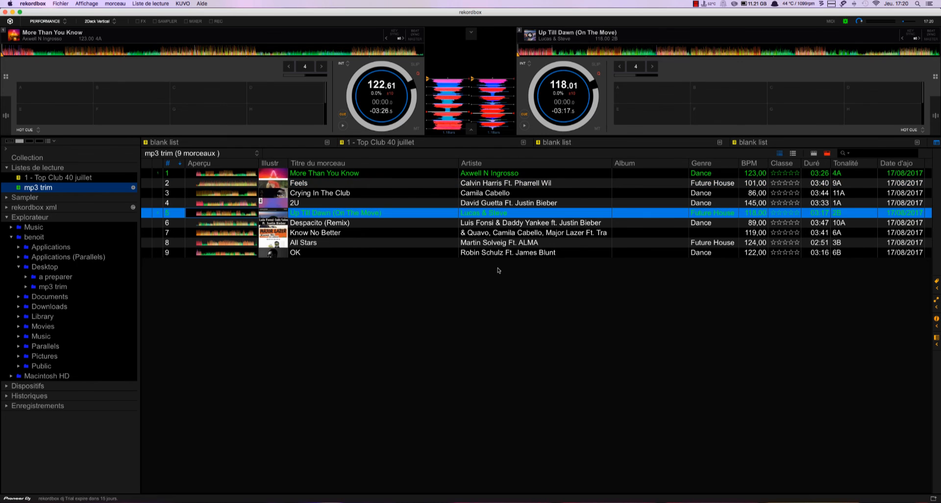
left_click(476, 289)
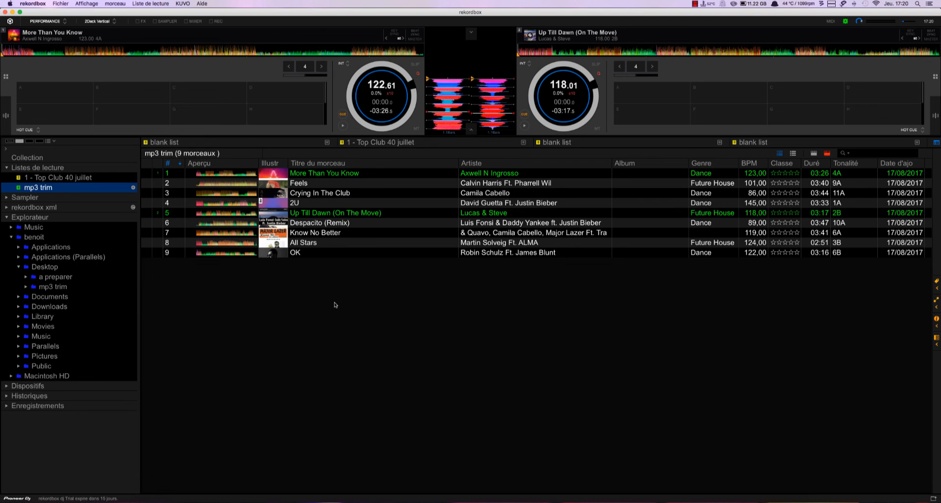
Jump to the last seconds of More Than You Know on deck 1 to inspect how the track ends
left_click(424, 53)
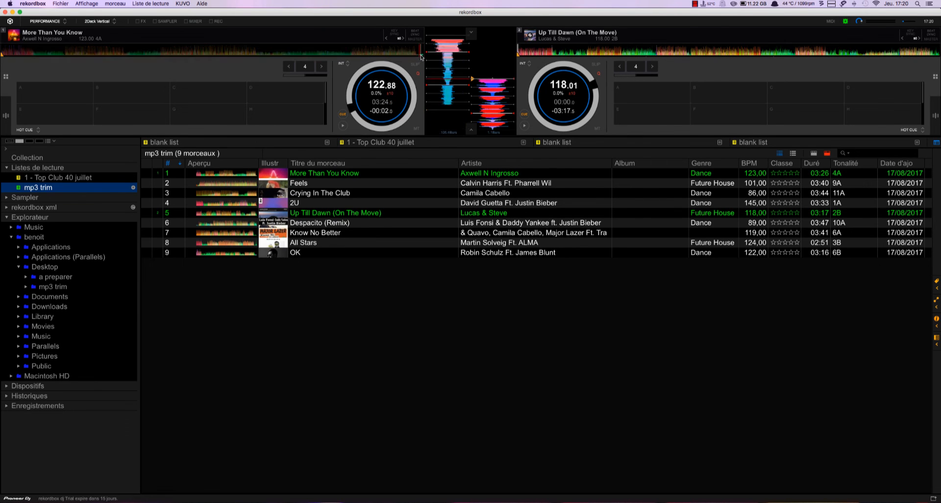
left_click(421, 49)
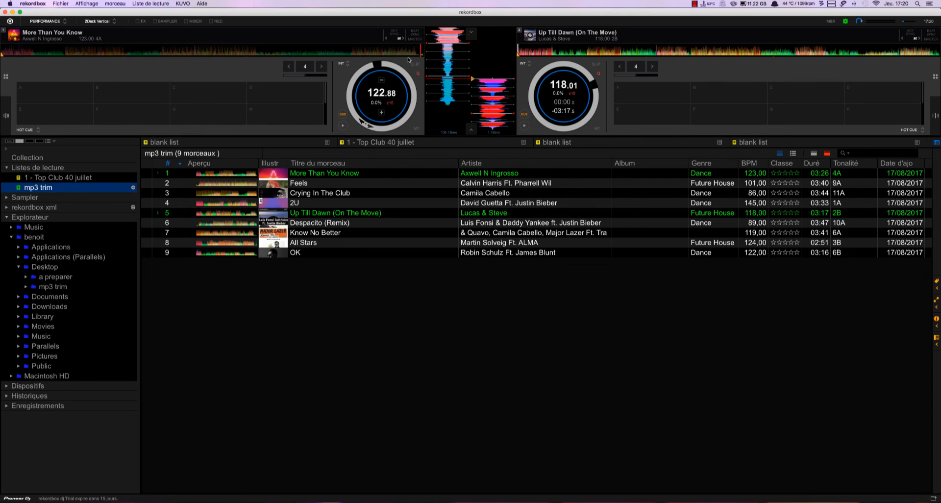
left_click(415, 53)
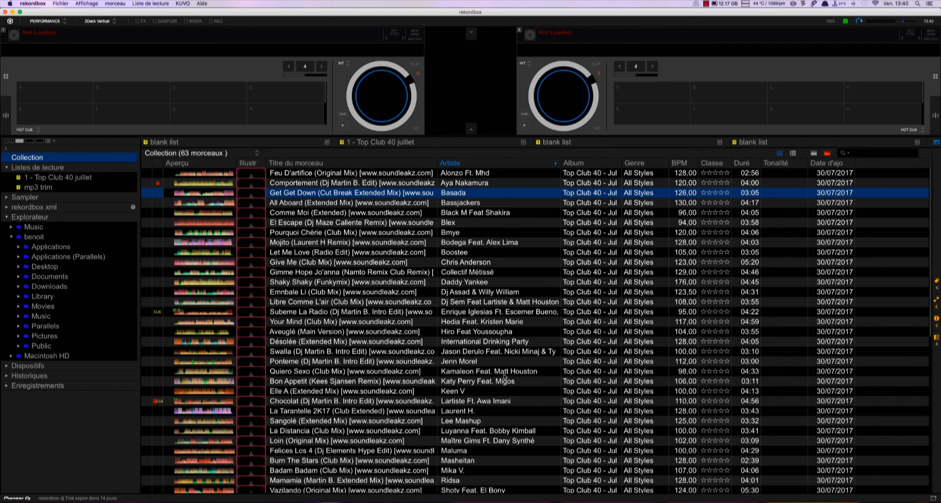
Check the track list of the mp3 trim playlist and open the 1 - Top Club 40 juillet playlist
left_click(24, 189)
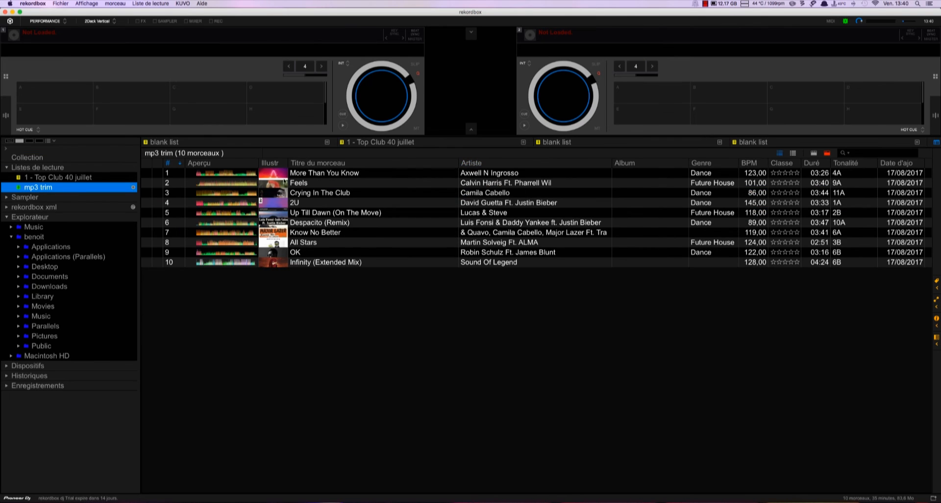
left_click(66, 178)
left_click(345, 311)
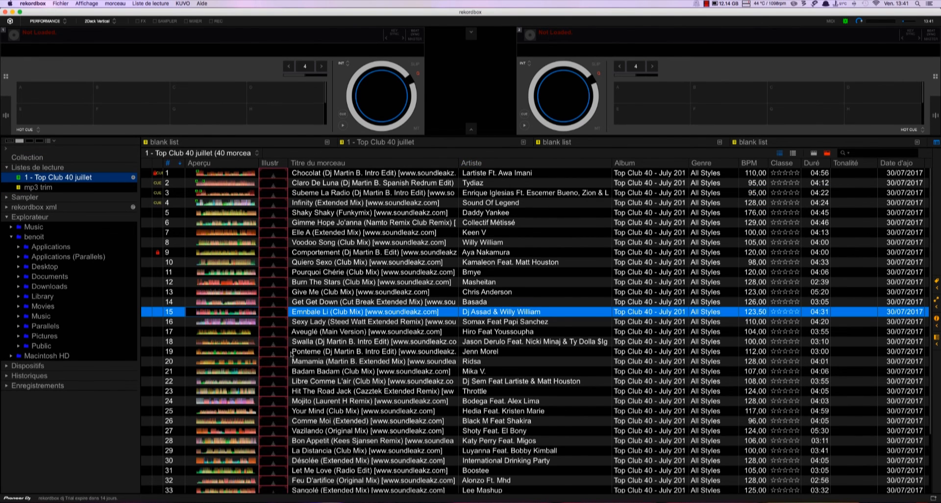
Send Sound Of Legend's Infinity (Extended Mix) from the 1 - Top Club 40 juillet playlist to Metadatics for tag editing
left_click(337, 175)
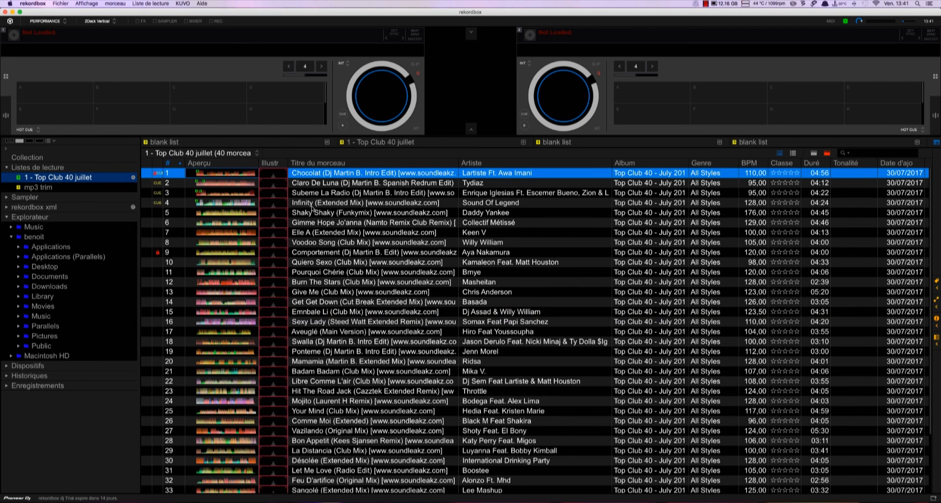
left_click(321, 193)
left_click(323, 205)
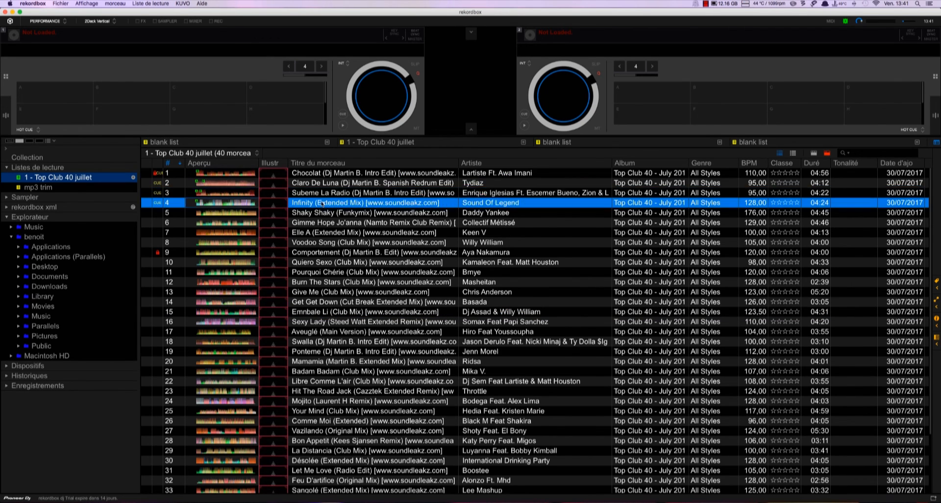
left_click(326, 222)
left_click(326, 205)
left_click(326, 203)
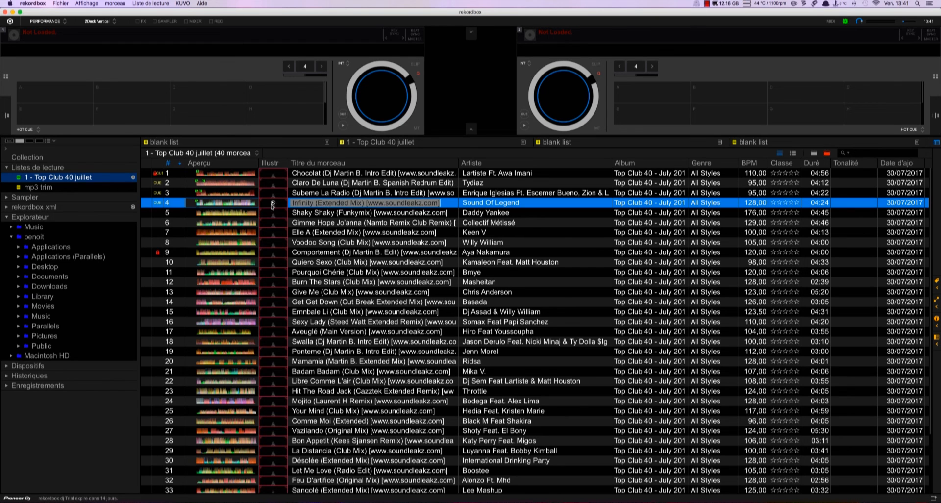
left_click(319, 242)
left_click(309, 203)
left_click_drag(309, 204, 455, 497)
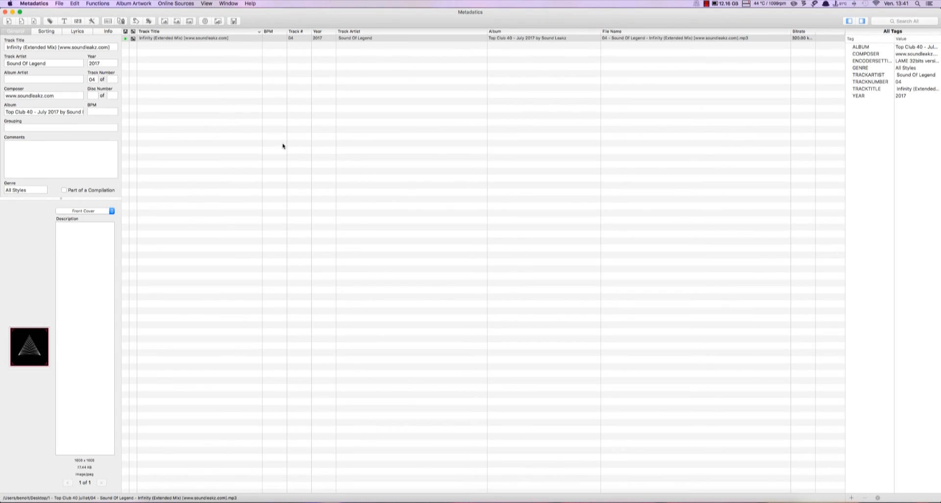
Strip the website suffix from the Infinity track title by removing 20 characters from its end with Text Manipulation
left_click(205, 40)
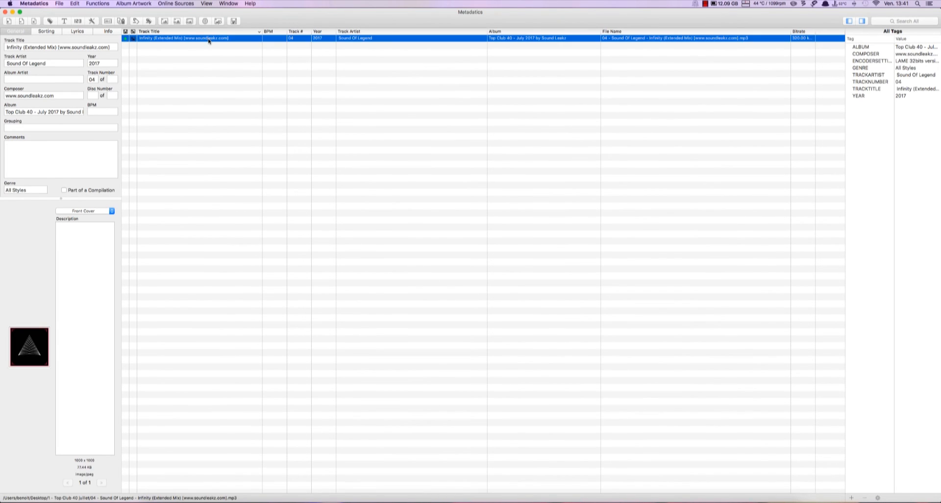
left_click(64, 21)
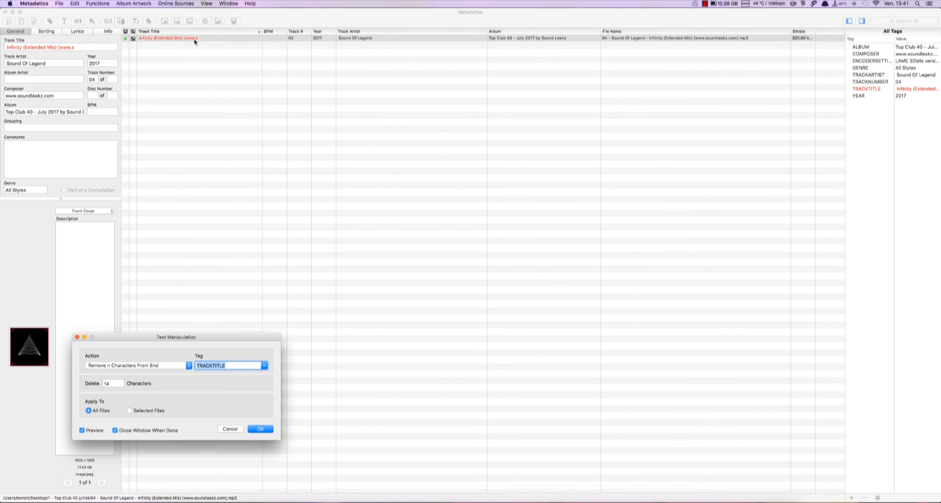
key("Tab")
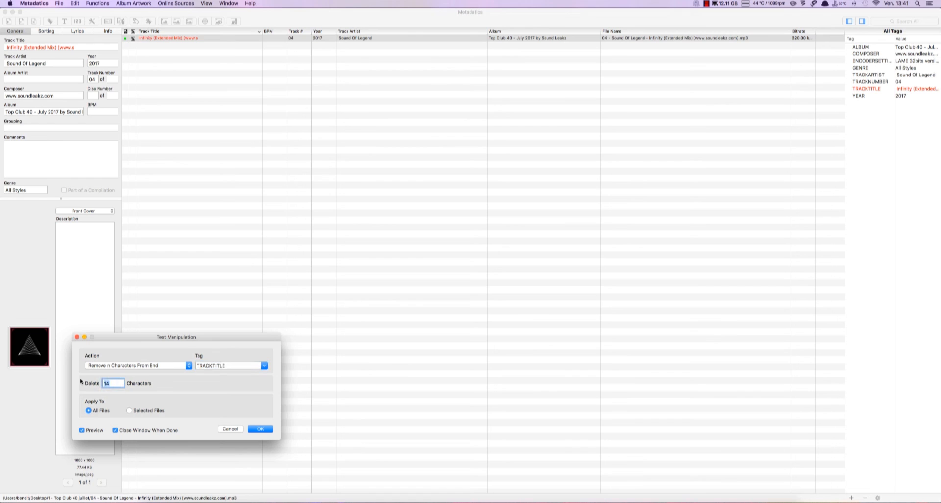
type("20")
left_click(256, 430)
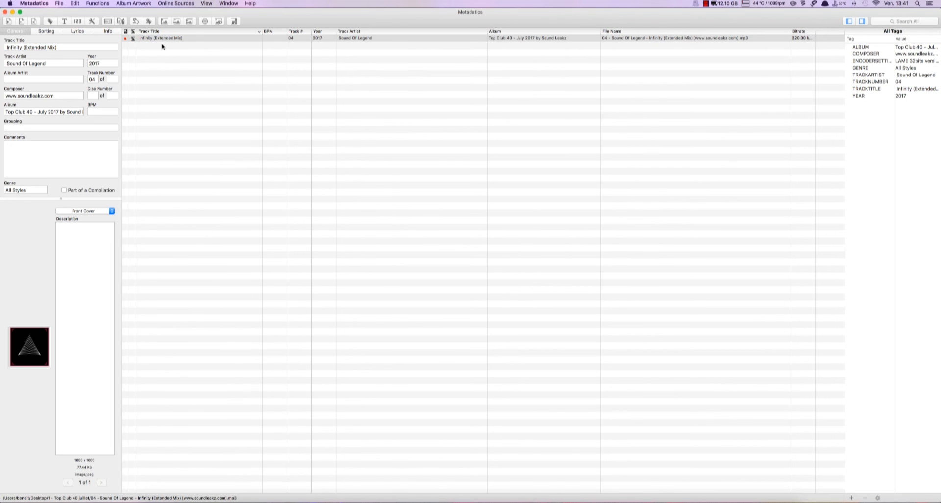
Replace the track's artwork with the Infinity cover found in an online artwork search for Infinity (Extended Mix) by Sound Of Legend
left_click(135, 39)
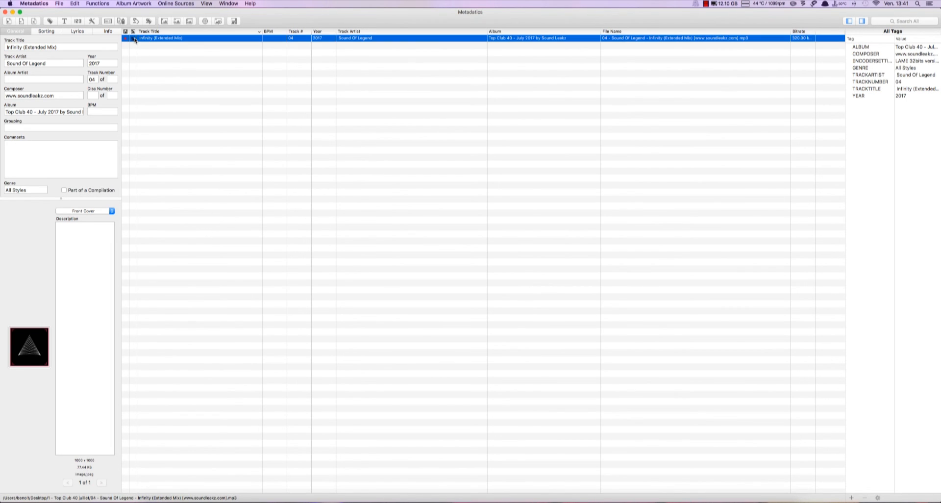
left_click(191, 22)
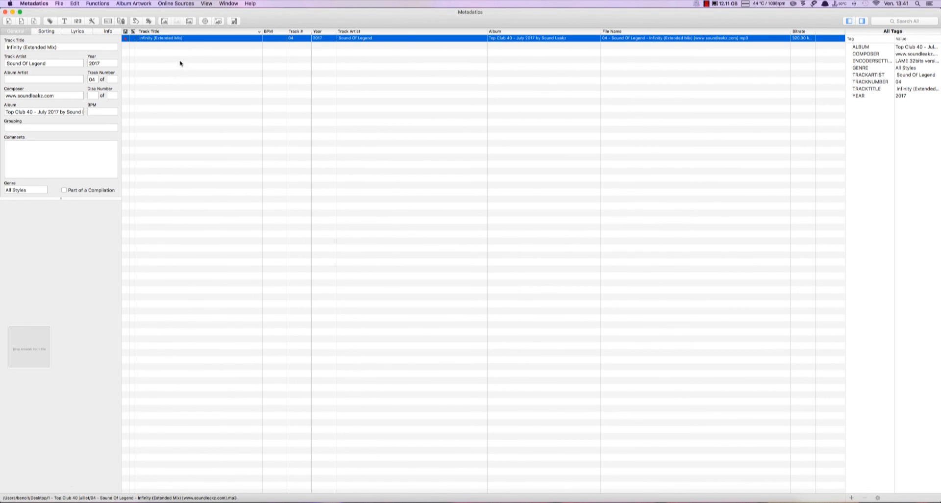
double_click(144, 39)
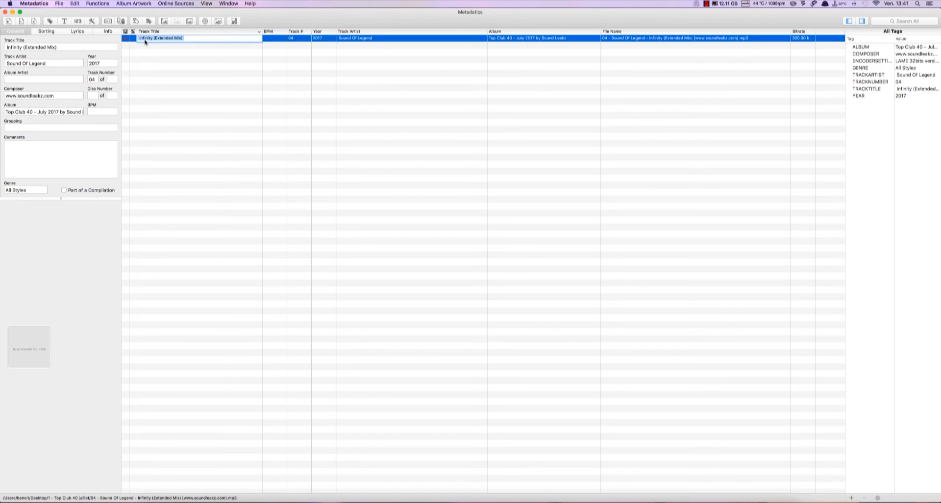
left_click(218, 21)
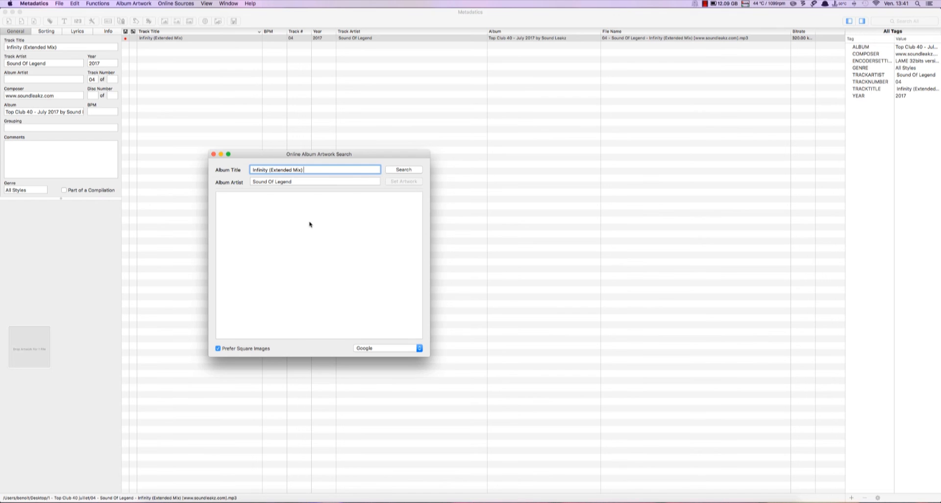
double_click(253, 218)
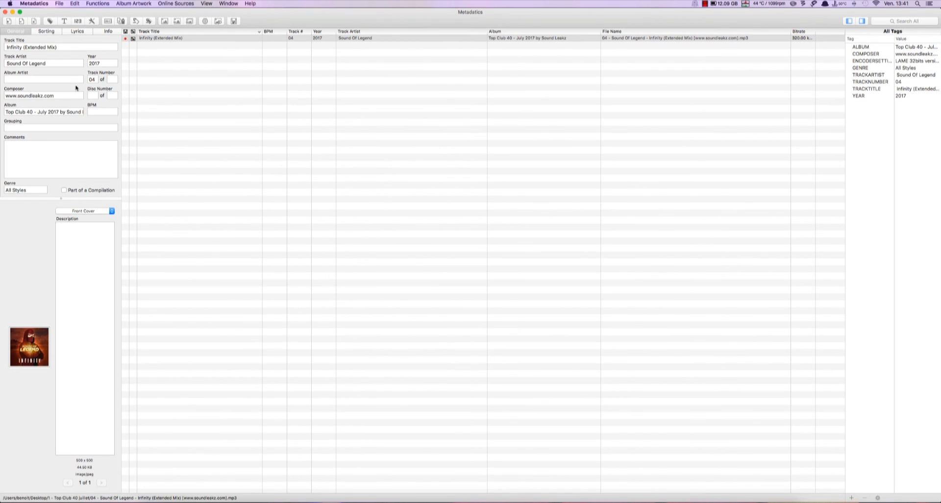
Clear the album and composer fields of the Infinity track
left_click(80, 111)
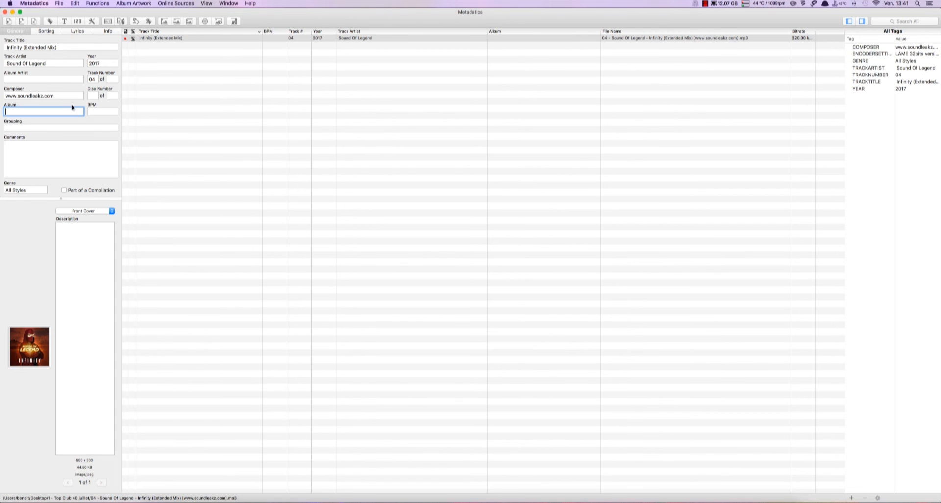
left_click(80, 96)
left_click(81, 96)
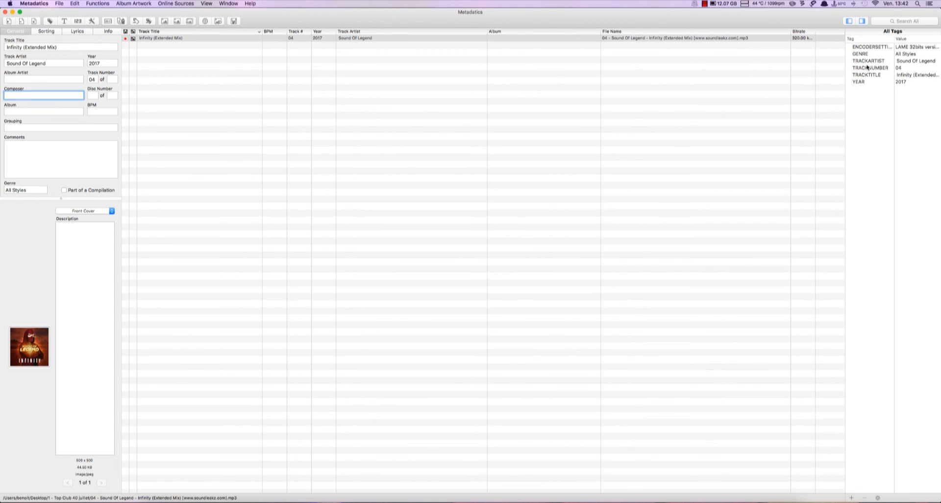
Delete the encoder settings, genre and track number tags from the Infinity track
left_click(866, 49)
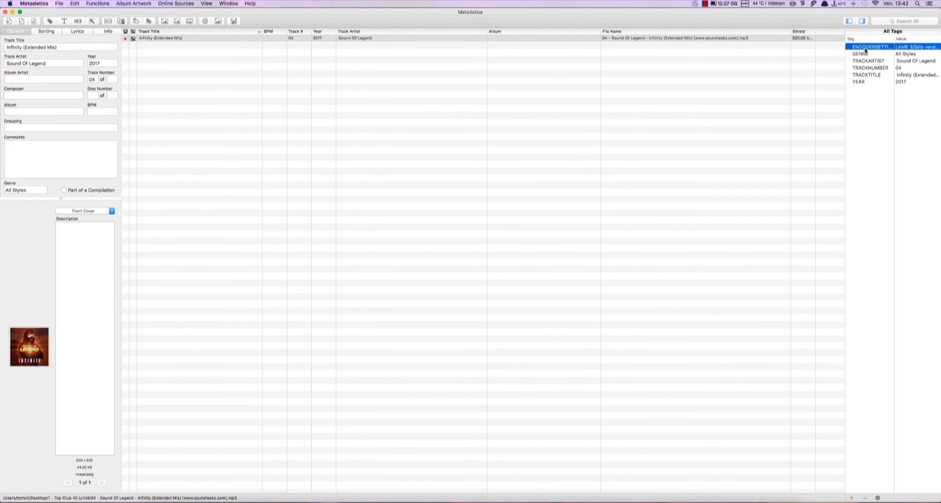
key("Delete")
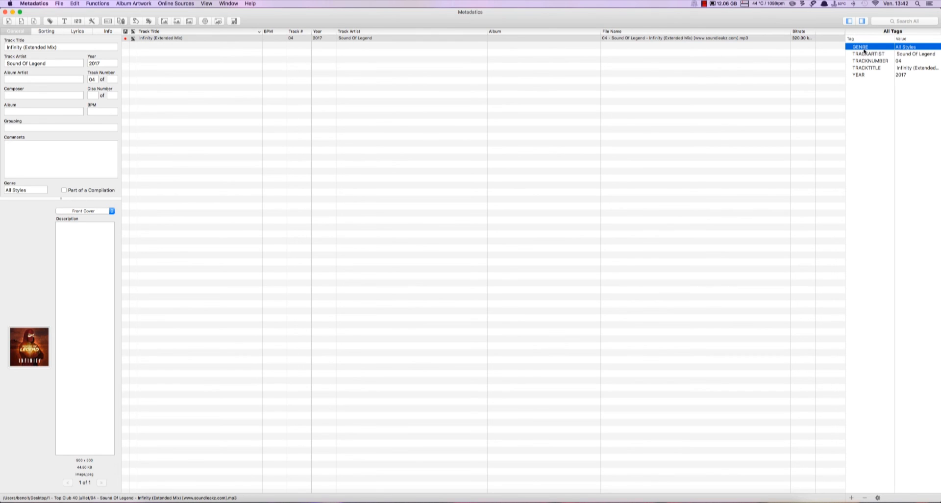
key("Delete")
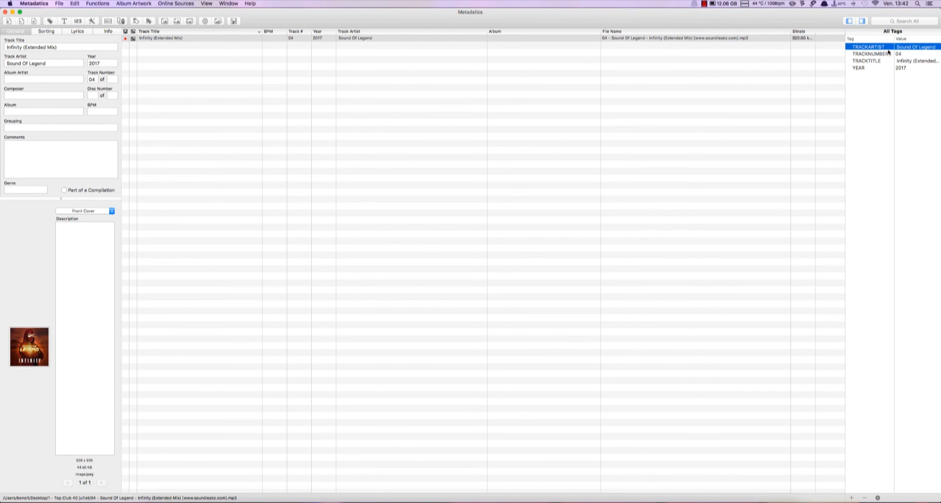
left_click(873, 54)
key("Delete")
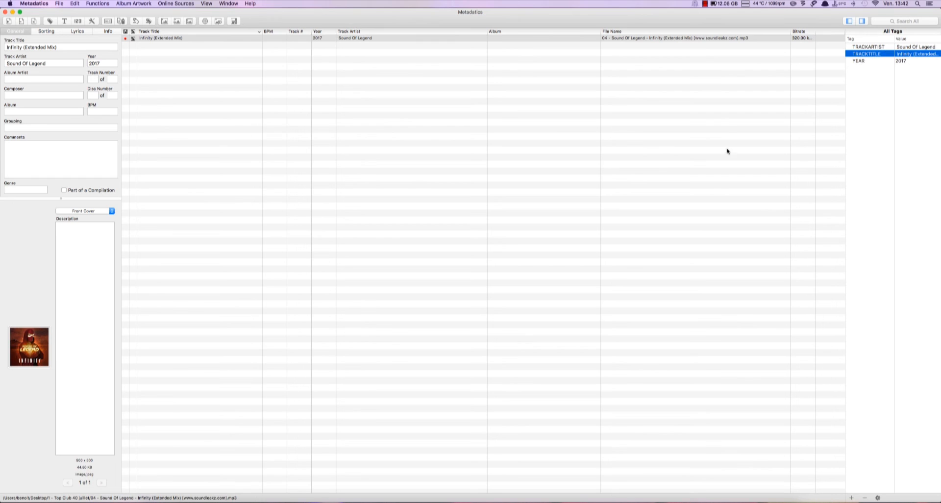
Save the Infinity track's cleaned tags and close the Metadatics window to return to rekordbox
left_click(328, 201)
key("super+a")
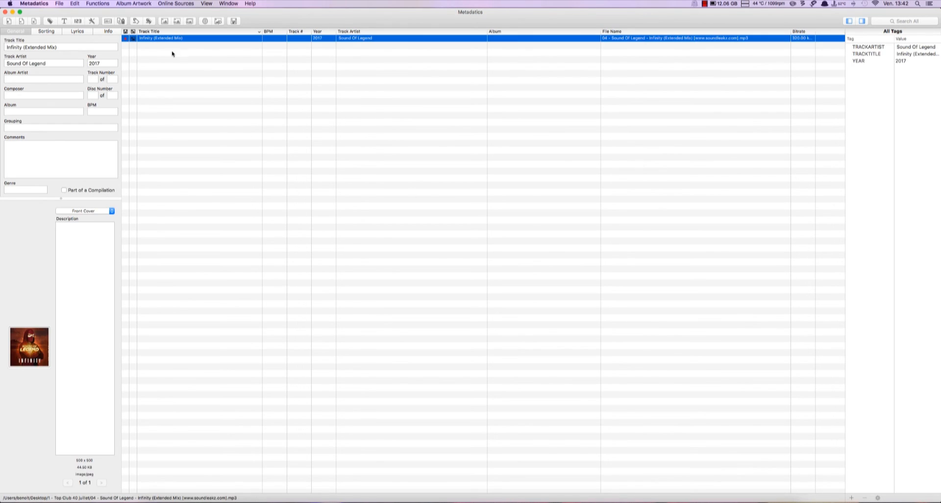
left_click(233, 21)
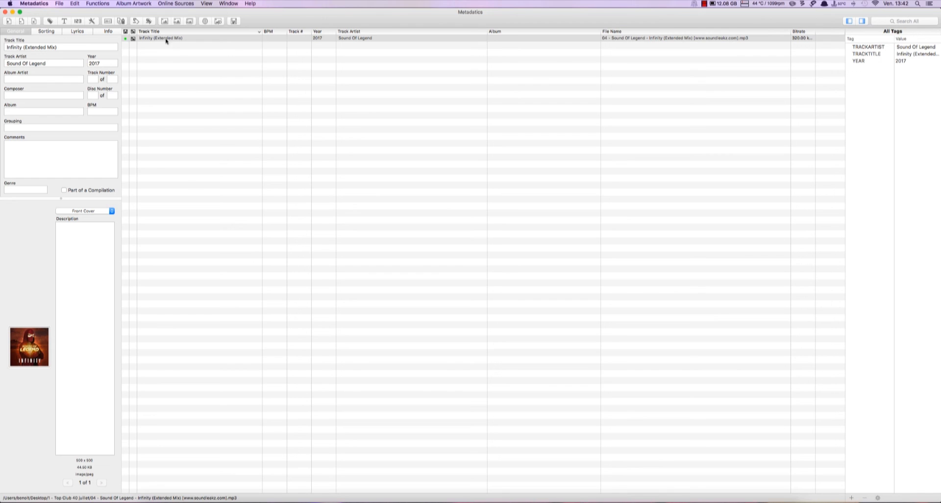
left_click(5, 12)
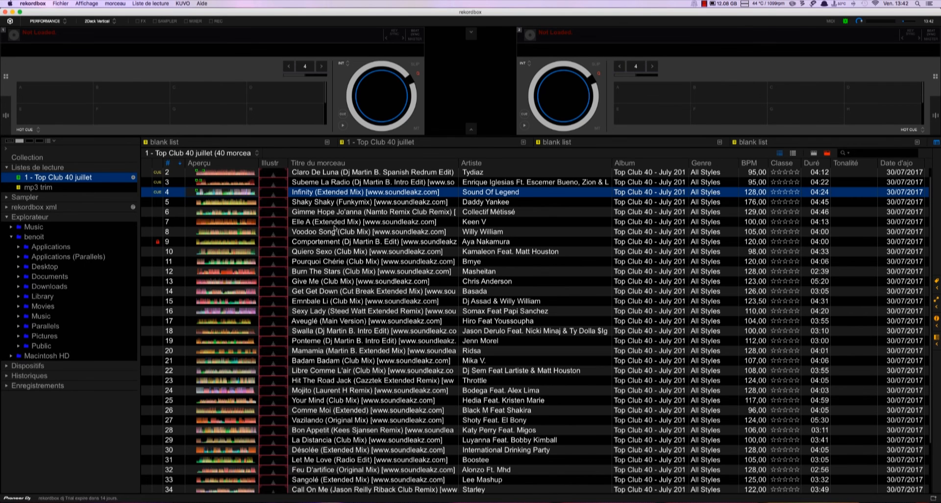
Load Infinity (Extended Mix) by Sound Of Legend onto the first deck and reload the track's tag
left_click(338, 193)
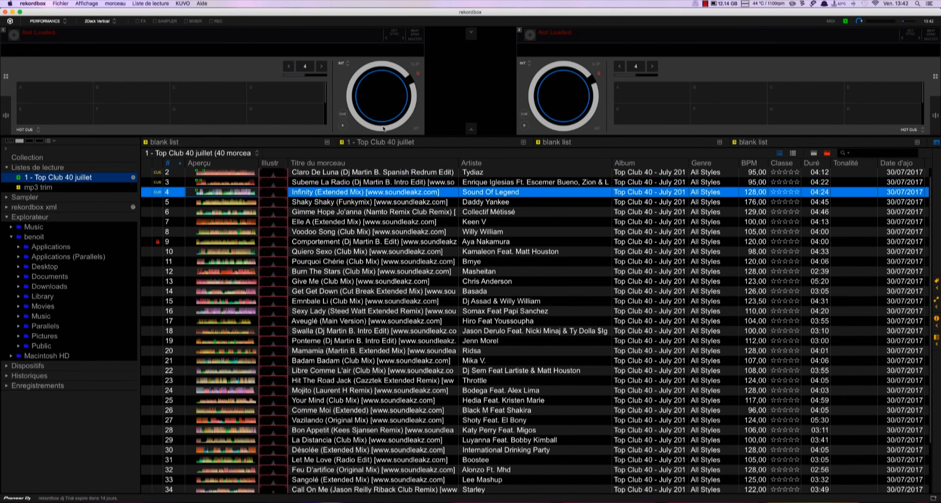
left_click_drag(383, 128, 400, 111)
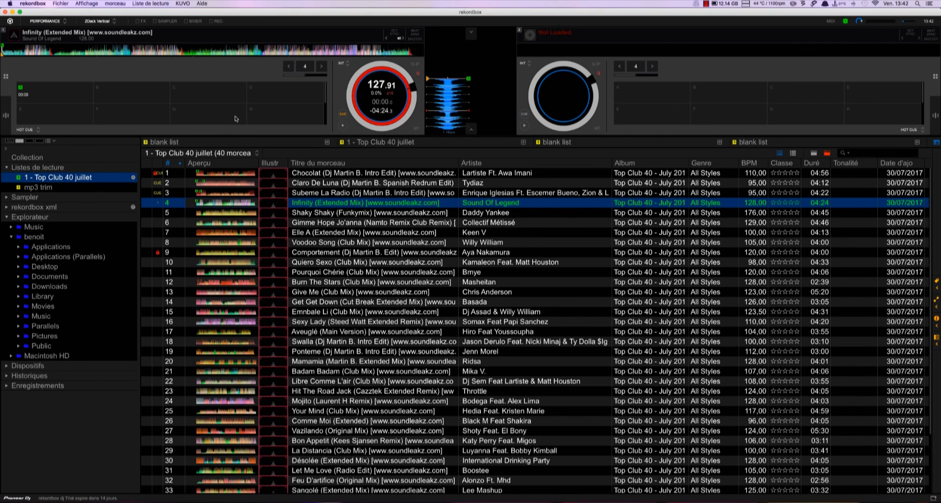
right_click(337, 207)
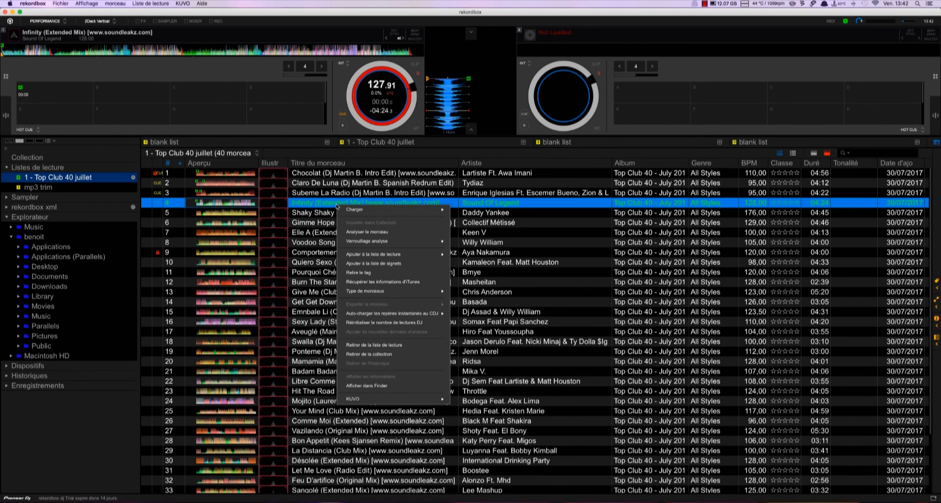
left_click(358, 274)
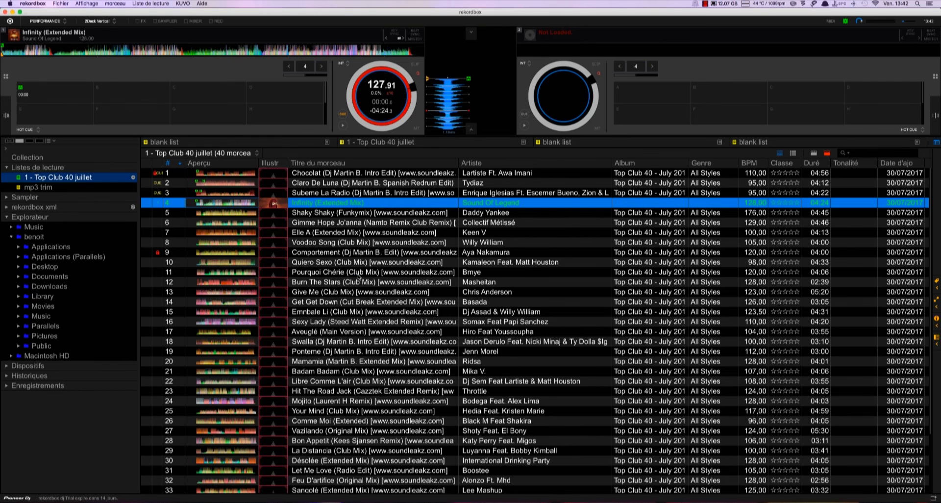
left_click(321, 202)
left_click(344, 240)
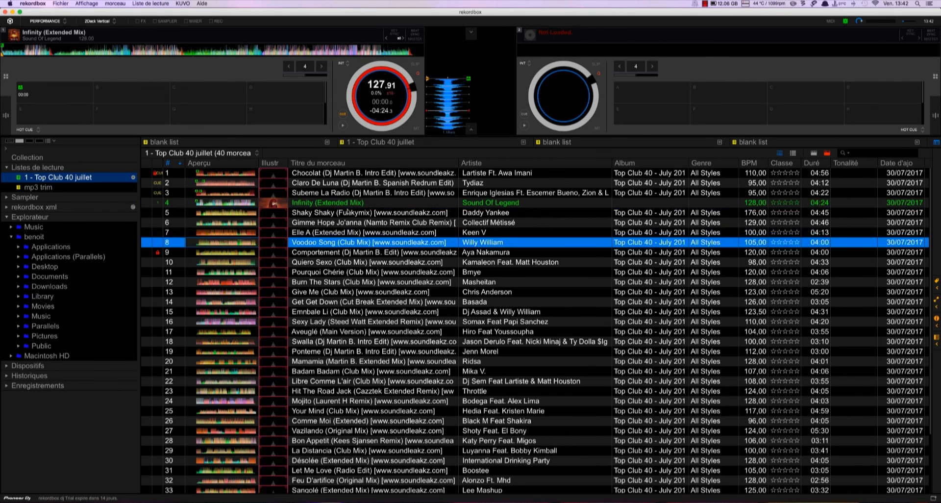
left_click_drag(349, 206, 382, 107)
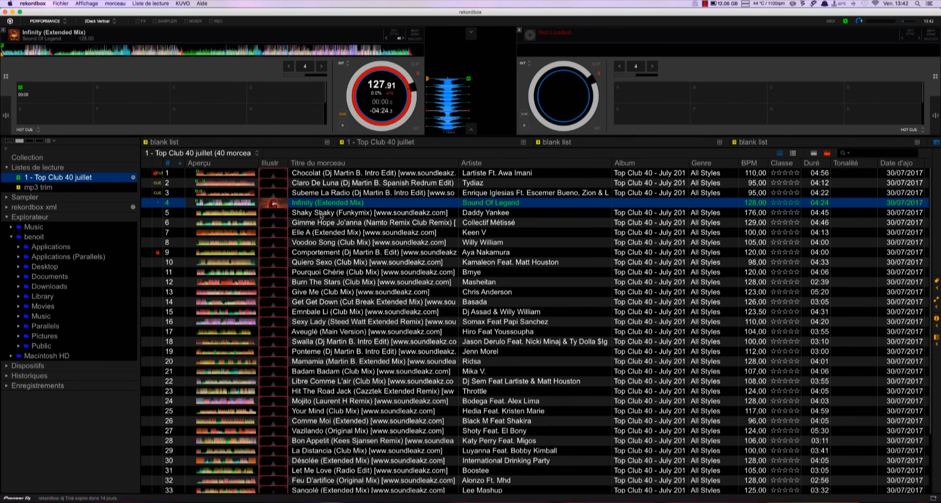
left_click(327, 212)
left_click(329, 223)
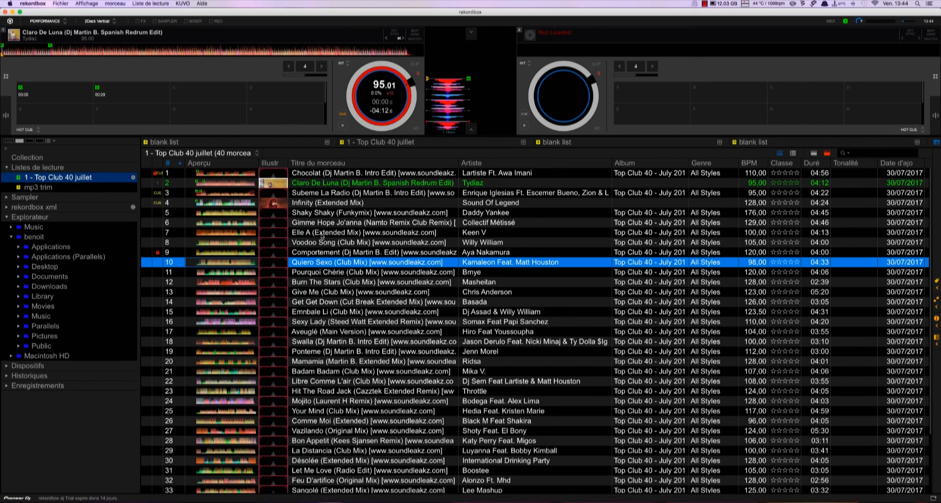
Retrieve the iTunes information for the Claro De Luna (Dj Martin B. Spanish Redrum Edit) track
right_click(329, 184)
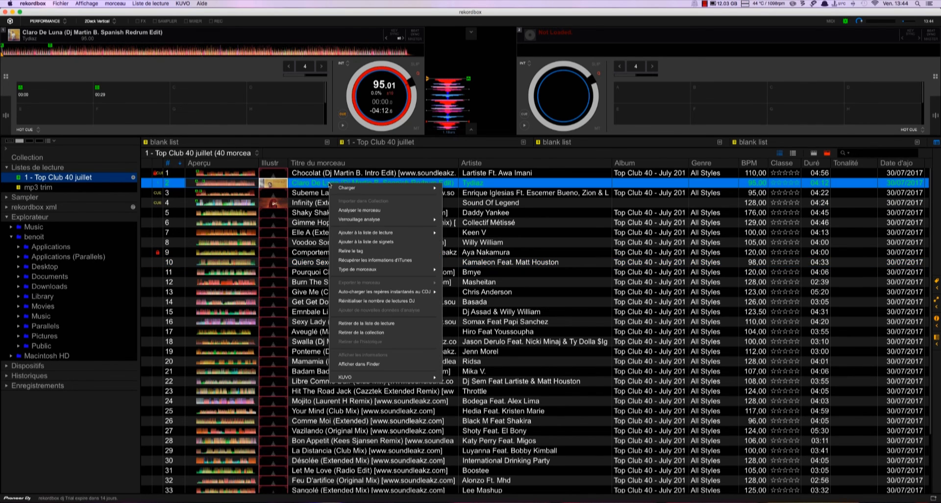
left_click(345, 260)
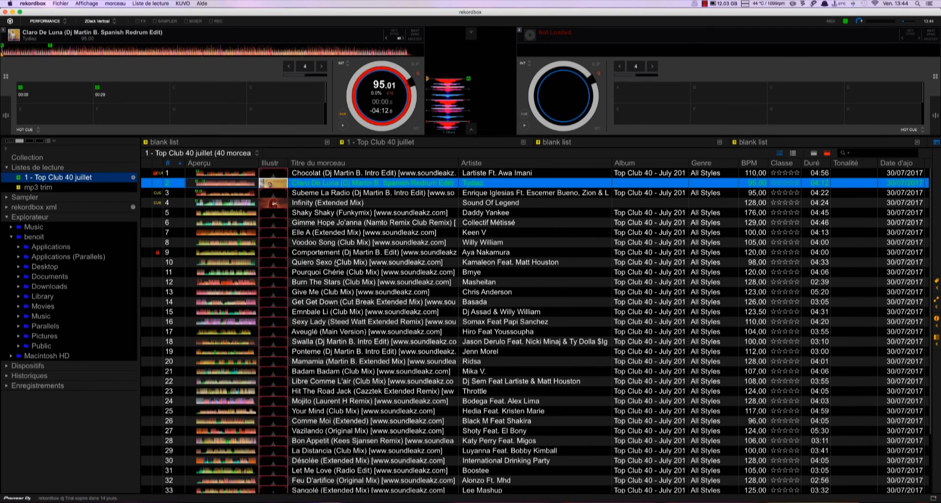